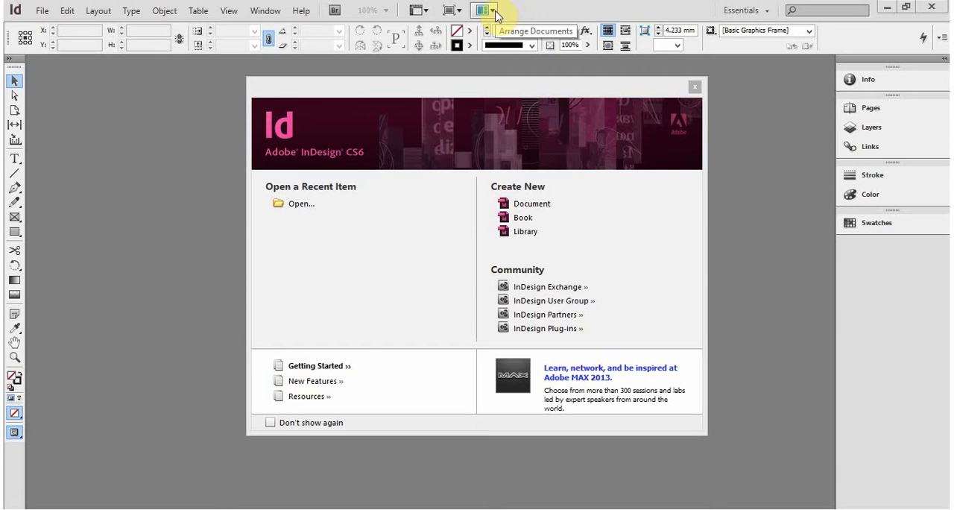
pyautogui.click(767, 12)
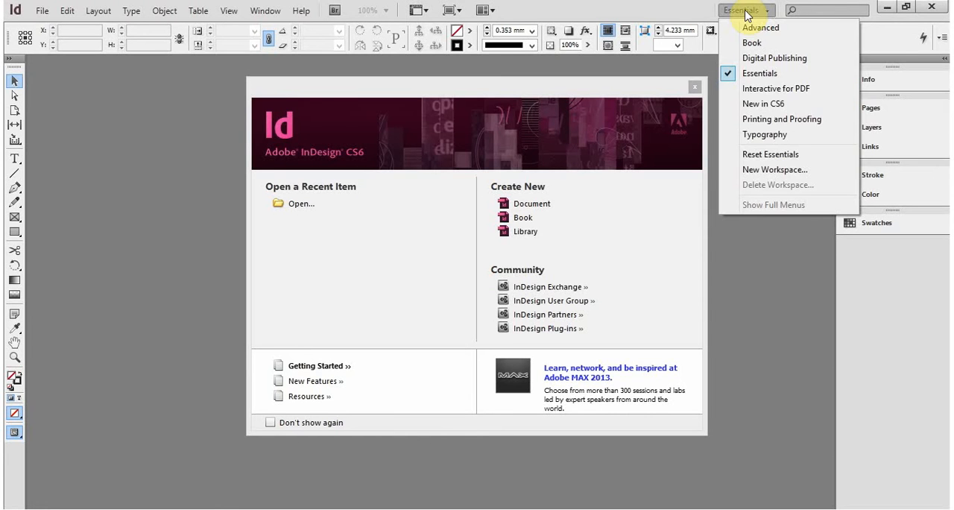
pyautogui.click(745, 12)
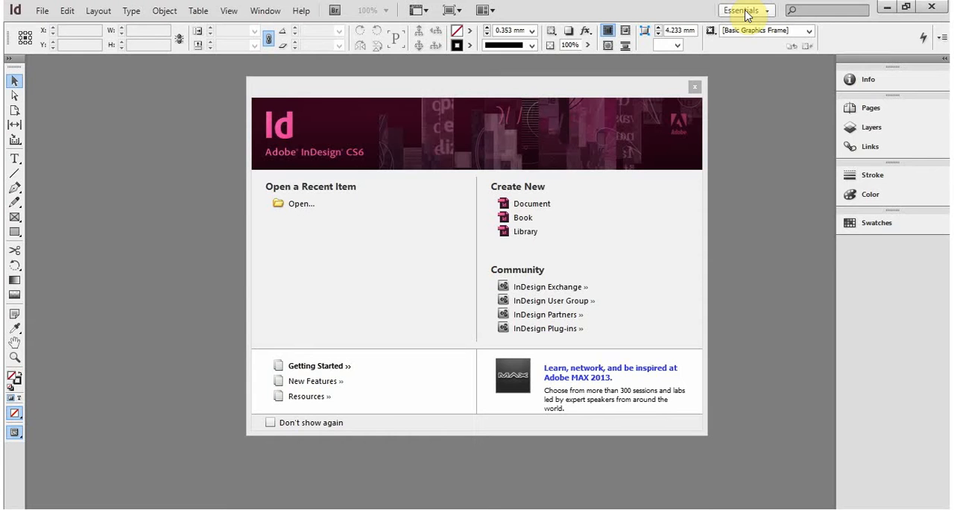
pyautogui.click(747, 15)
pyautogui.click(743, 12)
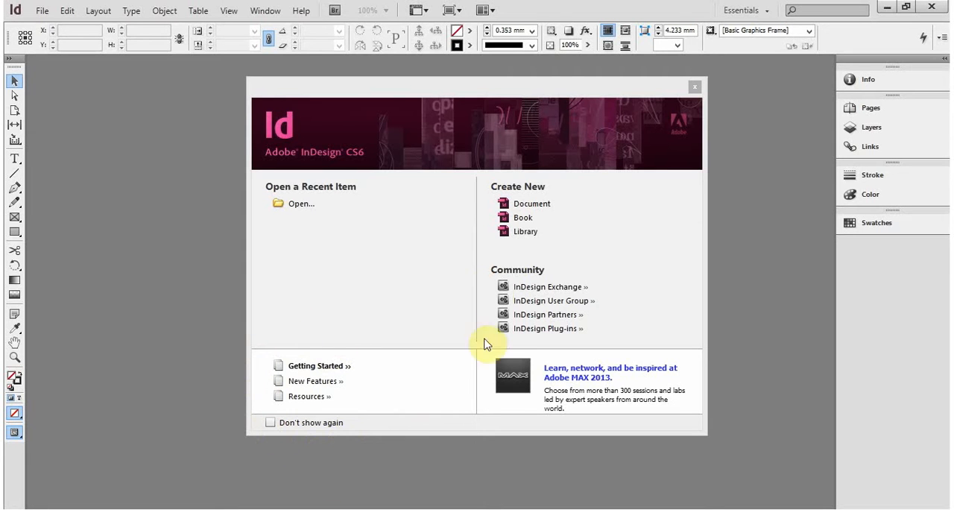
# - Start a new document and choose Print as its intent
pyautogui.click(531, 205)
pyautogui.moveTo(333, 89); pyautogui.dragTo(312, 90)
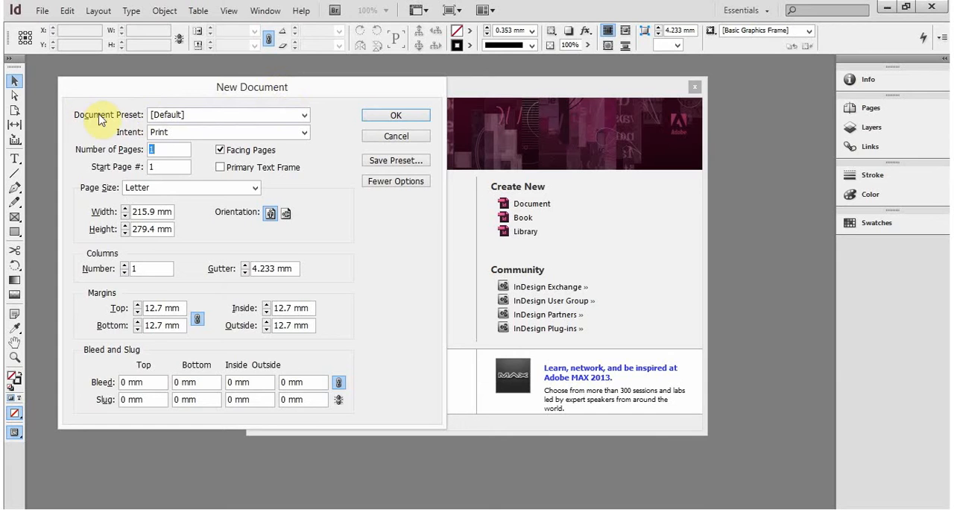
pyautogui.click(175, 132)
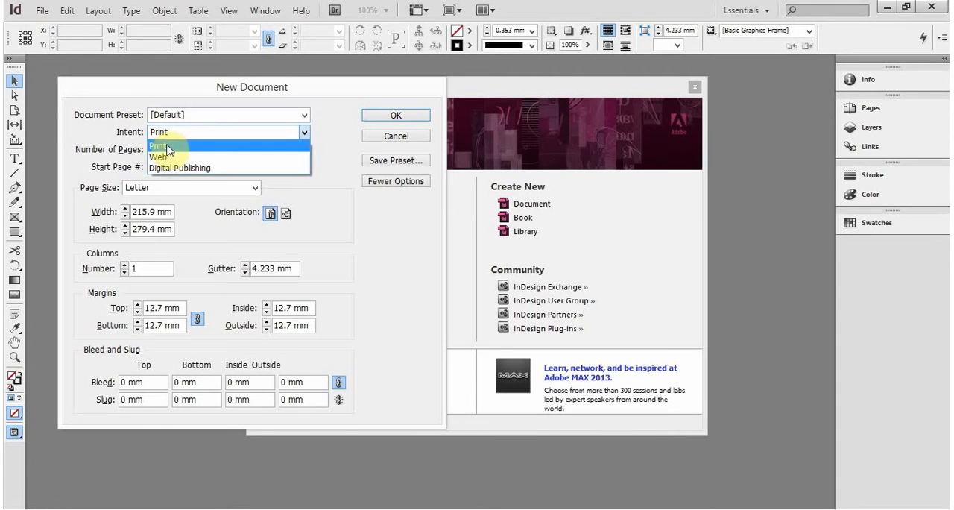
pyautogui.click(166, 148)
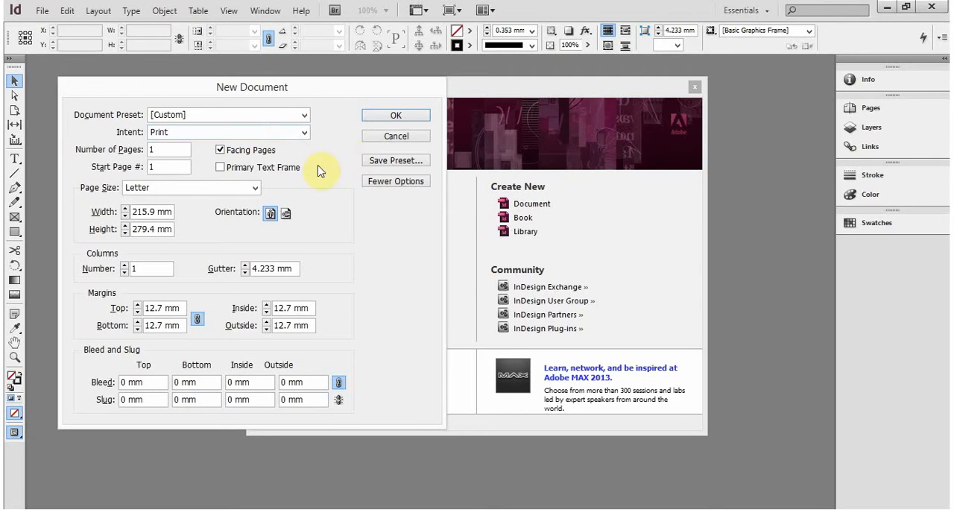
# - Set the number of pages to 6, and switch facing pages off and back on
pyautogui.click(163, 150)
pyautogui.moveTo(176, 150); pyautogui.dragTo(108, 153)
pyautogui.click(181, 169)
pyautogui.doubleClick(181, 170)
pyautogui.click(183, 150)
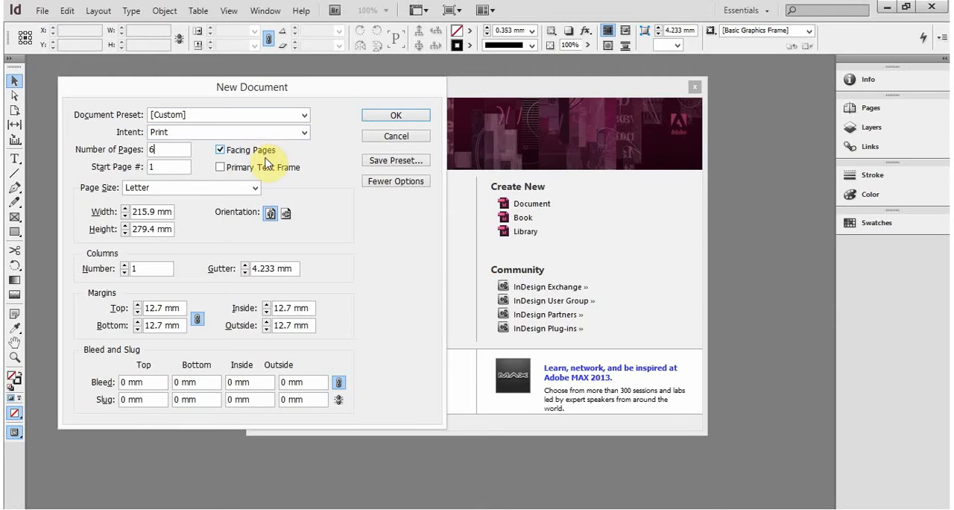
pyautogui.click(237, 150)
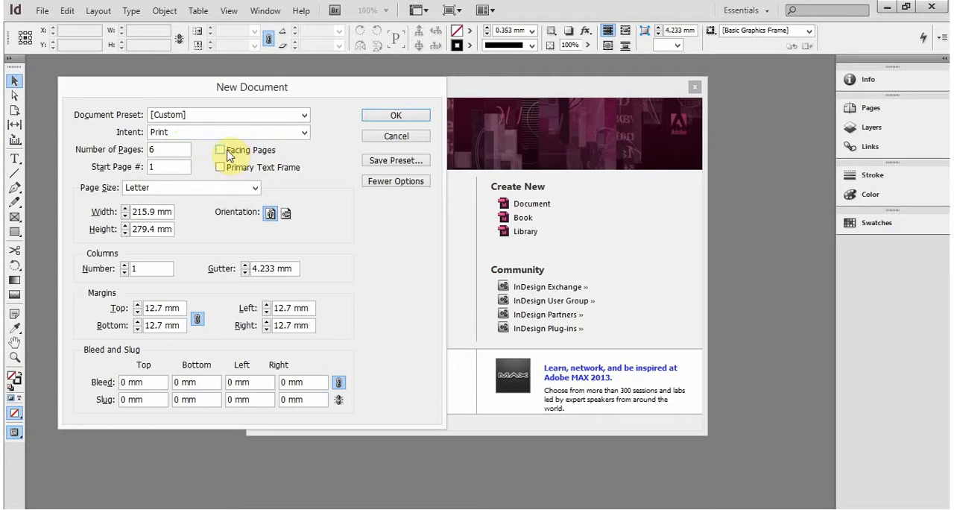
pyautogui.click(231, 153)
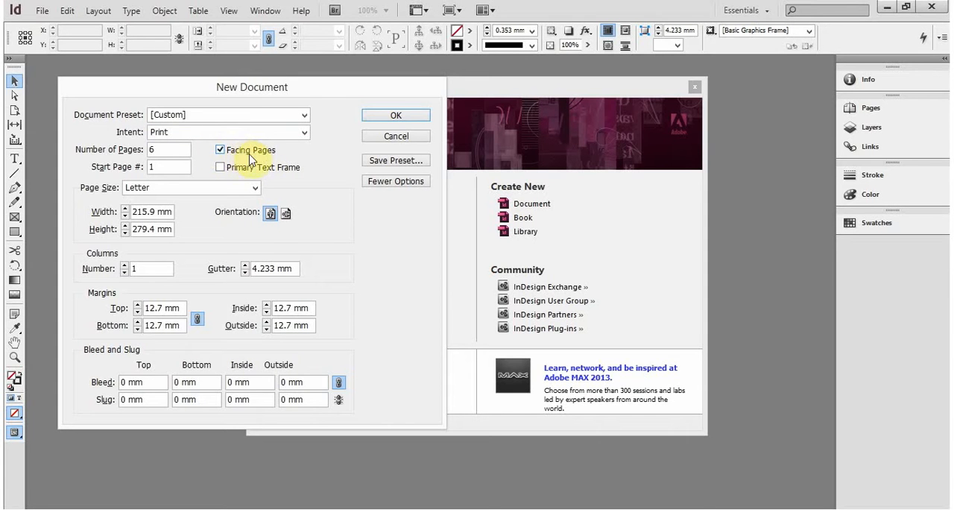
pyautogui.click(135, 188)
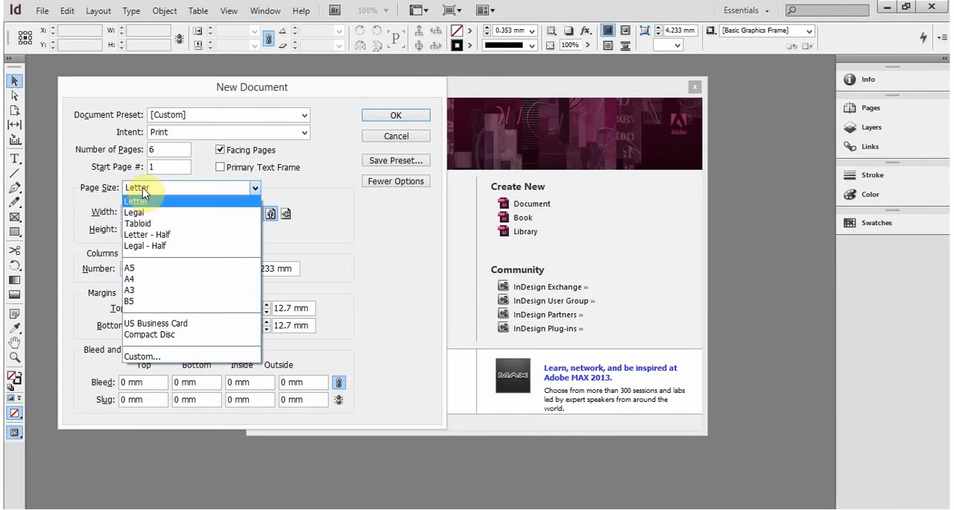
pyautogui.click(149, 188)
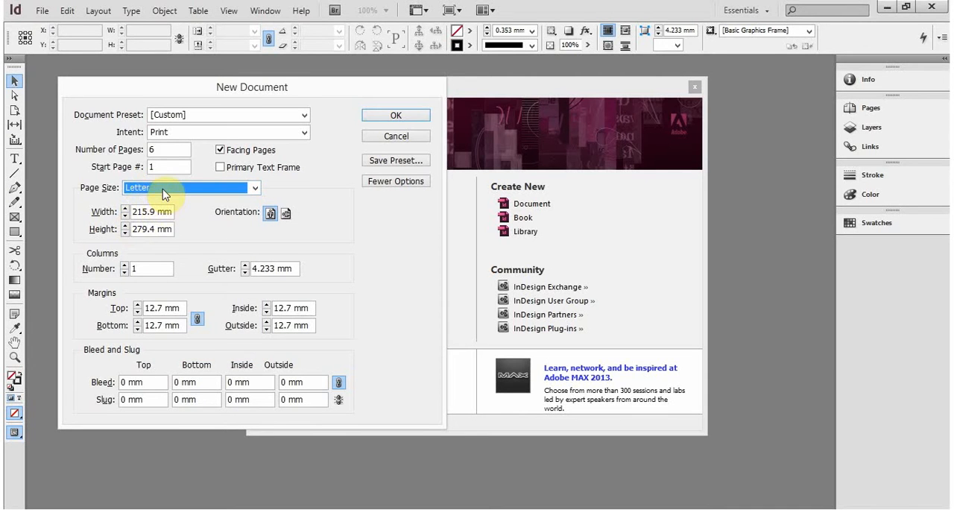
pyautogui.click(163, 189)
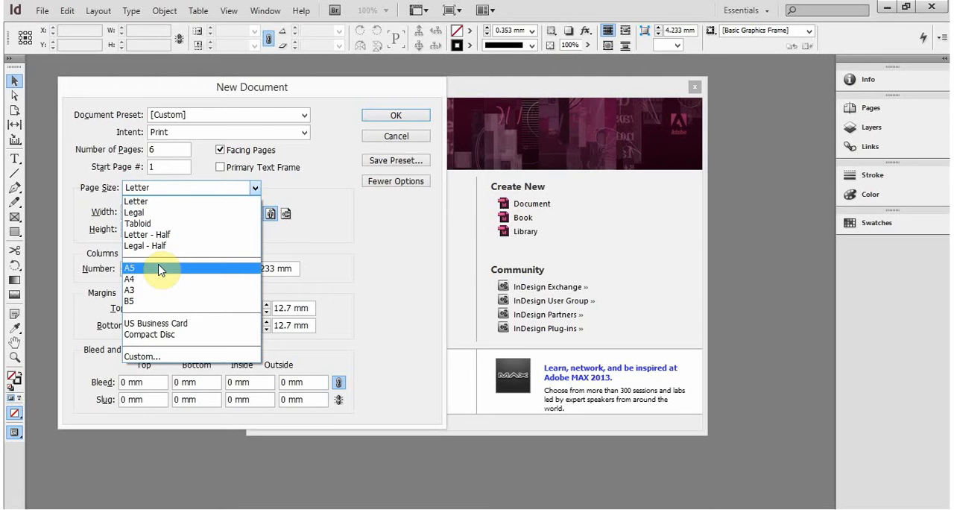
pyautogui.click(196, 200)
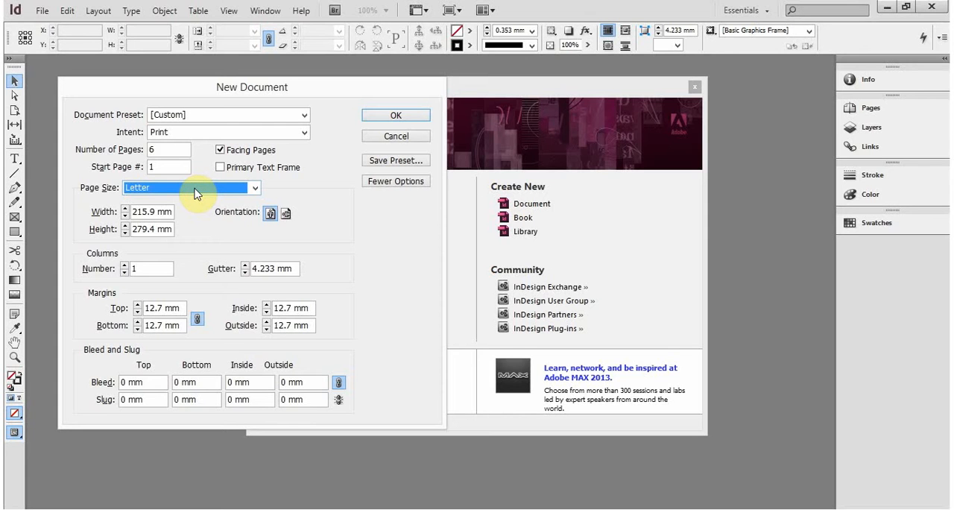
# - Try a custom page width of 218 mm and the A4 page size for the new document
pyautogui.click(152, 212)
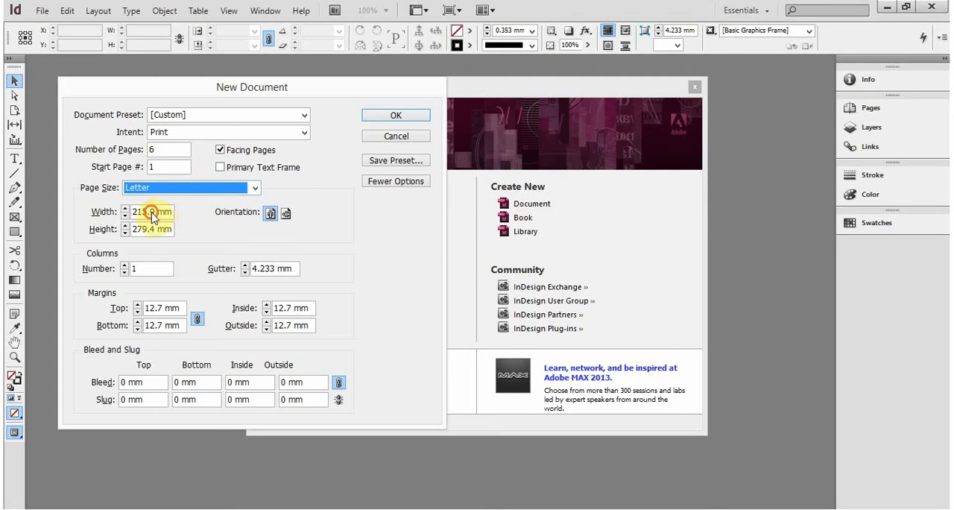
pyautogui.moveTo(173, 212); pyautogui.dragTo(123, 216)
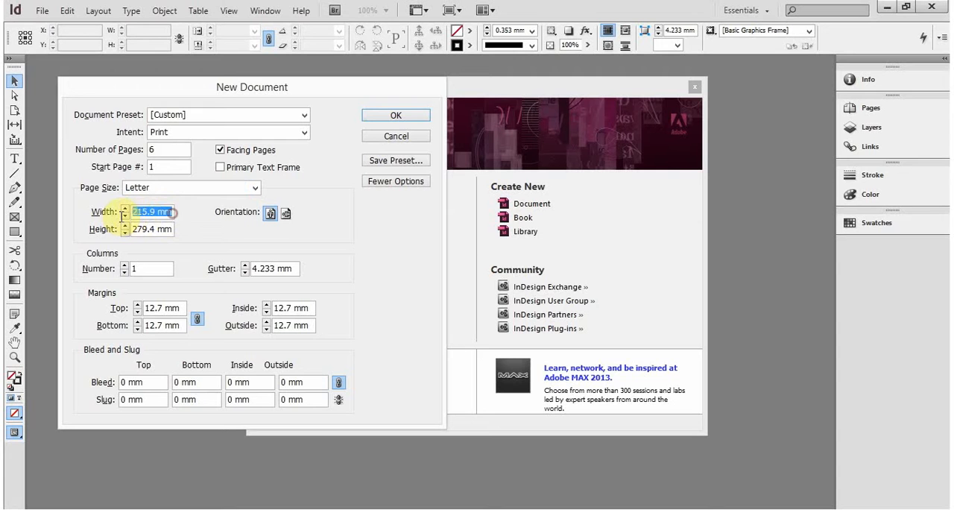
pyautogui.write('216')
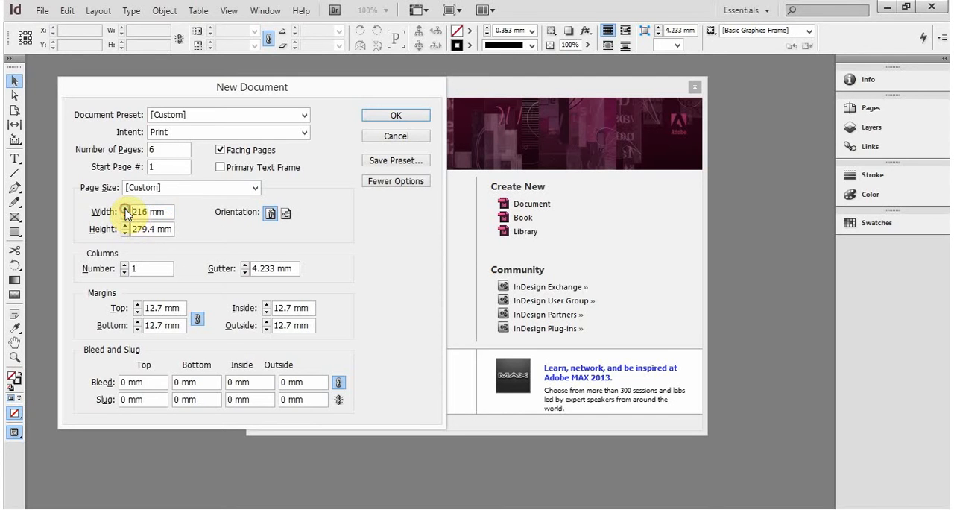
pyautogui.click(124, 210)
pyautogui.click(124, 210)
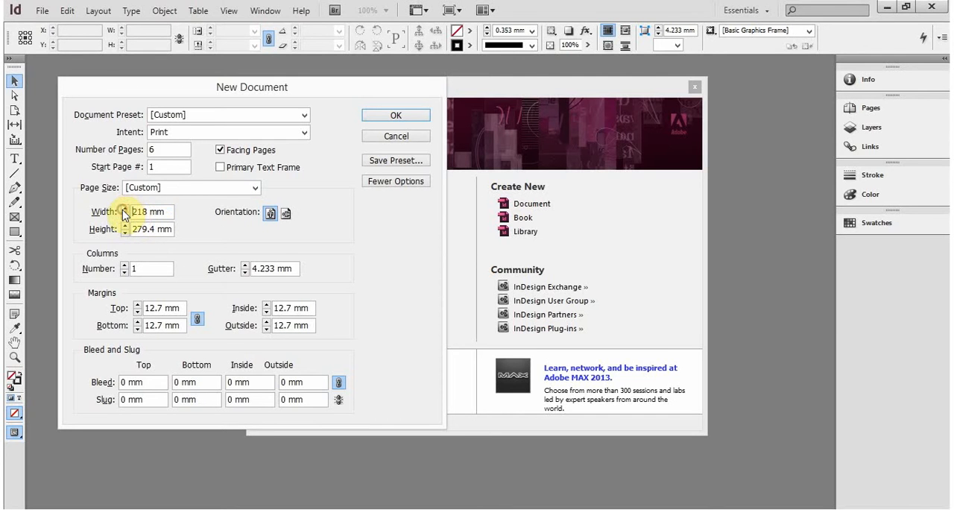
pyautogui.click(166, 214)
pyautogui.click(181, 187)
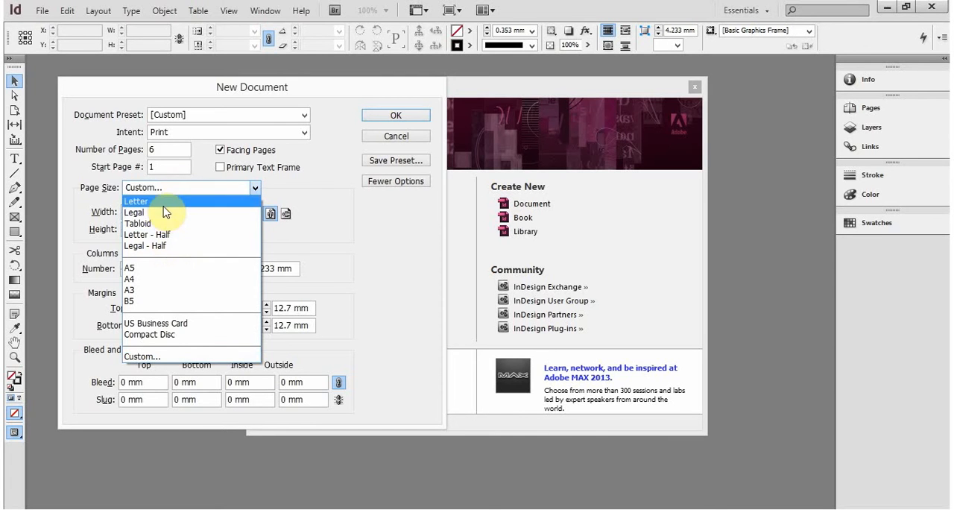
pyautogui.click(149, 279)
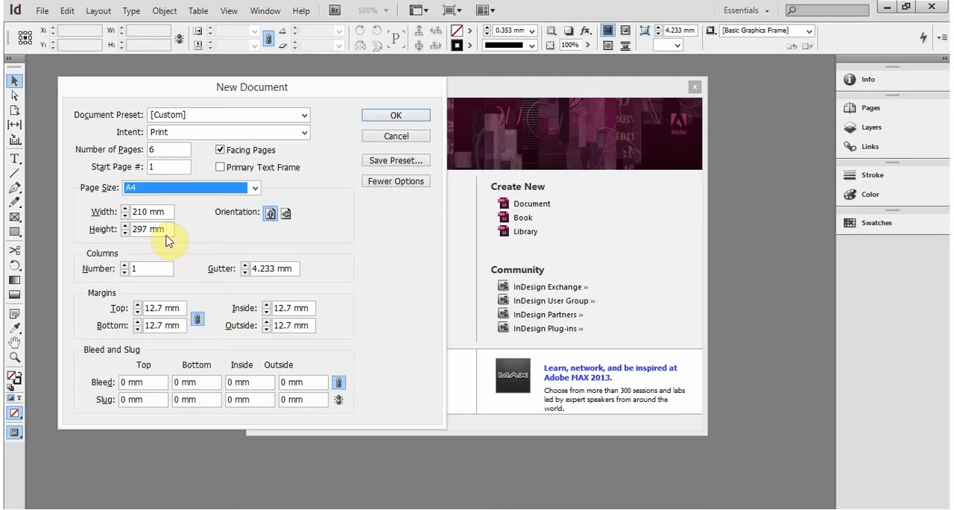
# - Set the page size to Letter, and try landscape orientation before returning to portrait
pyautogui.click(138, 188)
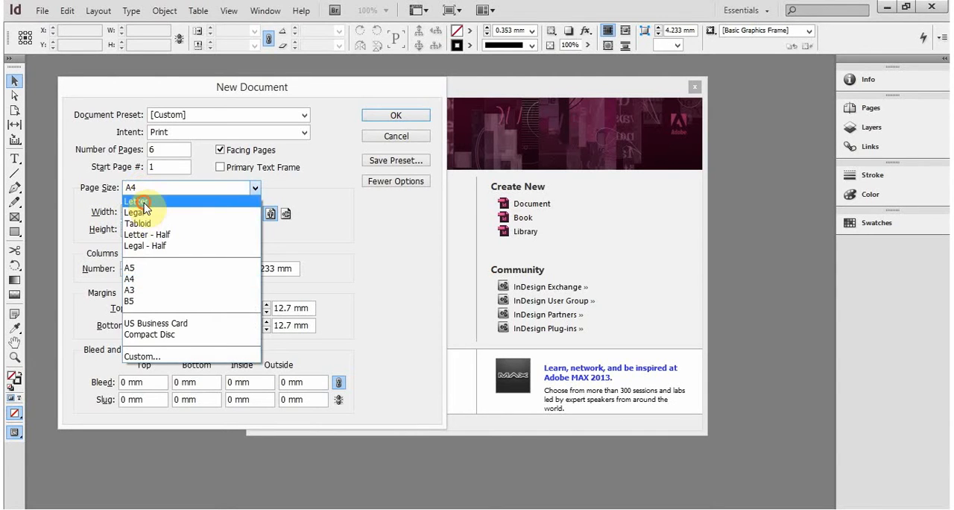
pyautogui.click(140, 201)
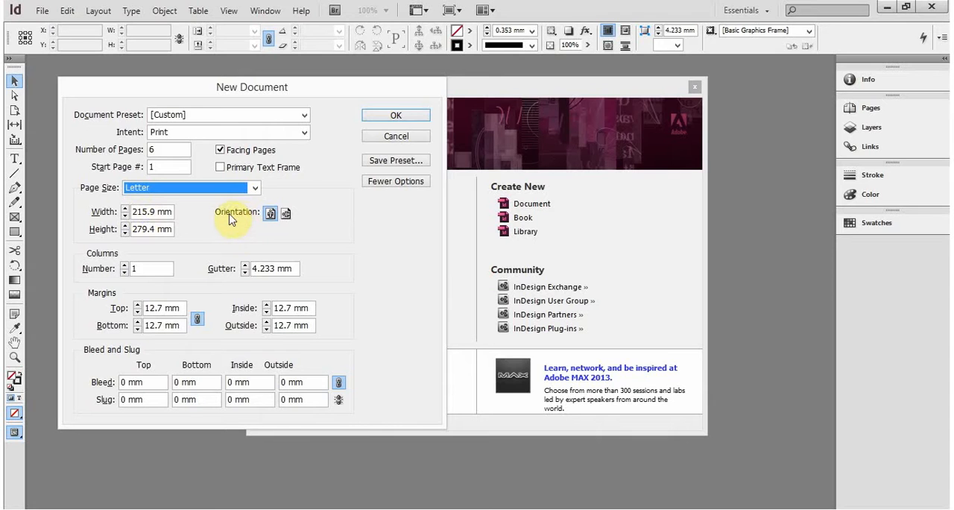
pyautogui.click(285, 214)
pyautogui.click(270, 214)
# - Give the document 2 columns with a 5 mm gutter
pyautogui.click(123, 266)
pyautogui.moveTo(294, 268); pyautogui.dragTo(249, 268)
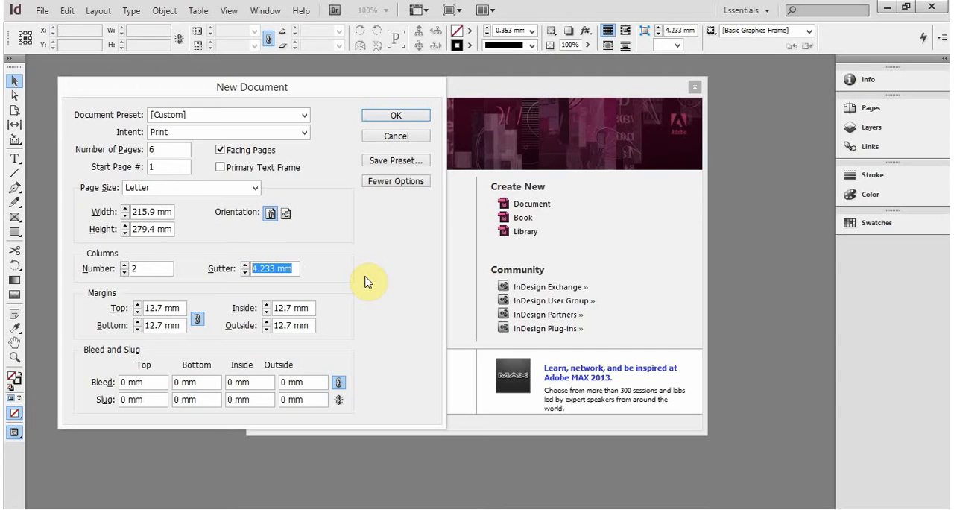
pyautogui.write('5 mm')
pyautogui.press('Tab')
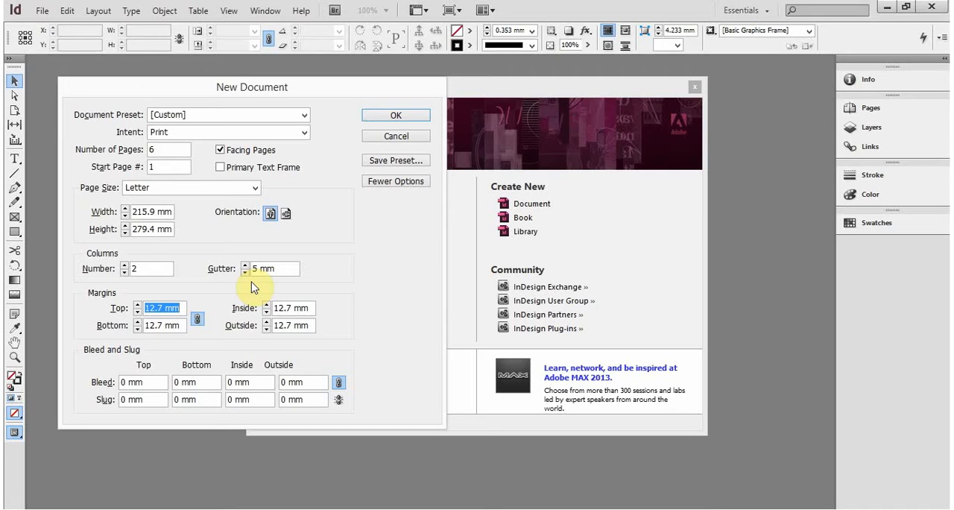
# - Set all four linked page margins to 10 mm
pyautogui.write('10mm')
pyautogui.press('Tab')
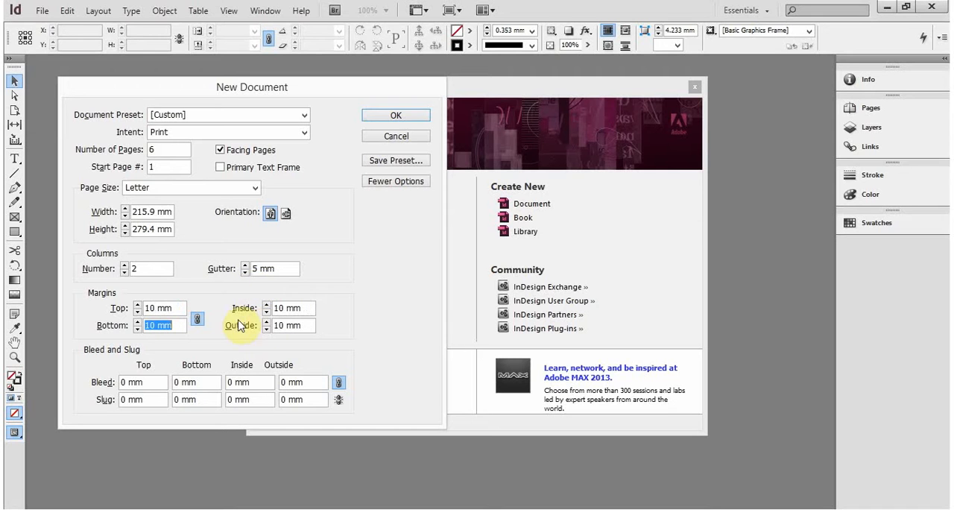
pyautogui.click(179, 322)
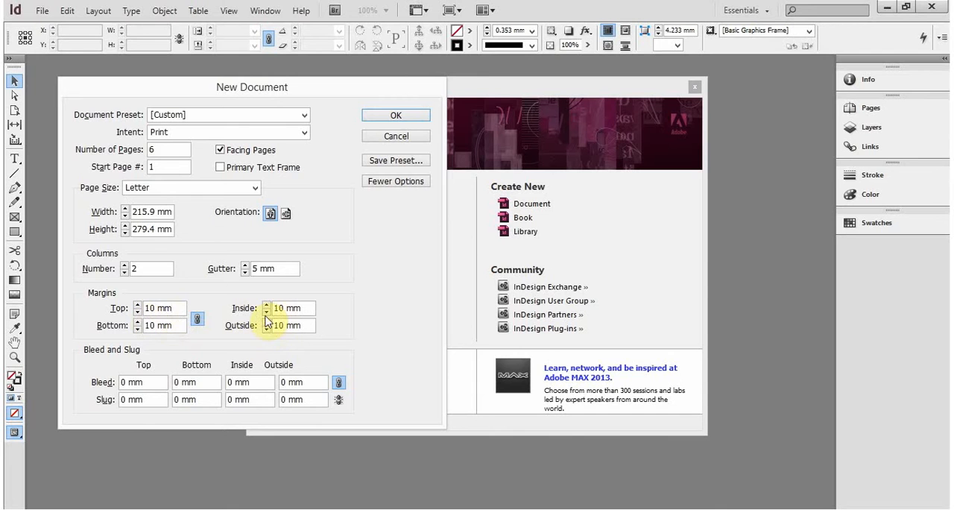
# - Unlink the margins, set only the top margin to 15 mm, and link all margins to that value again
pyautogui.click(198, 320)
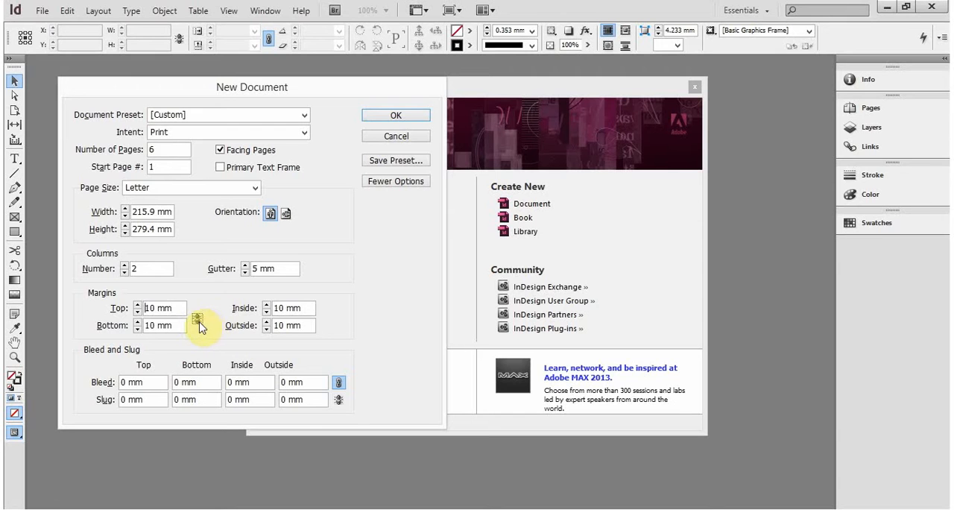
pyautogui.moveTo(177, 308); pyautogui.dragTo(85, 311)
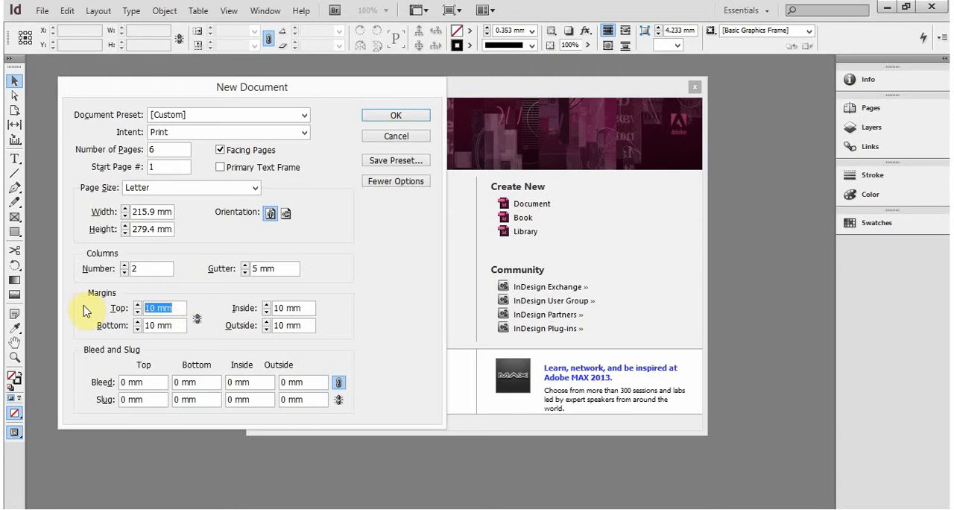
pyautogui.write('15 mm')
pyautogui.press('Tab')
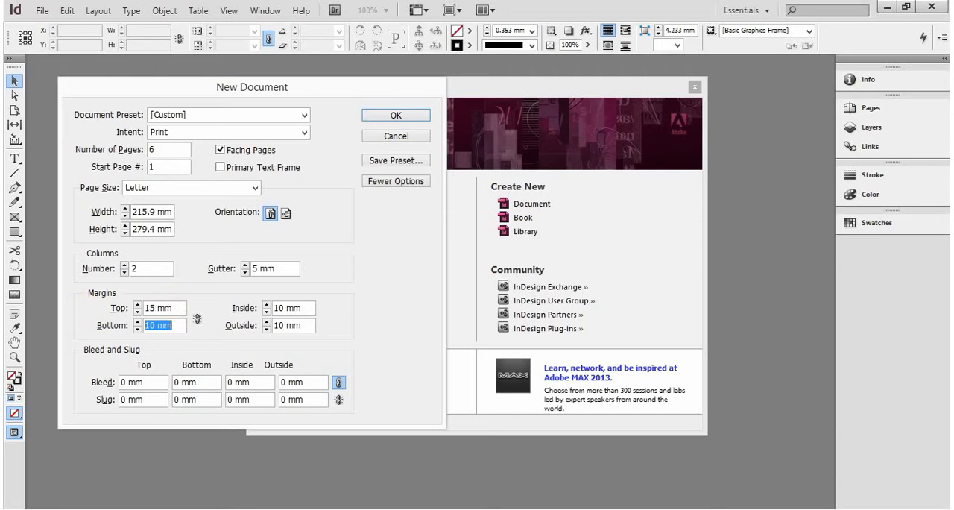
pyautogui.click(166, 308)
pyautogui.click(197, 318)
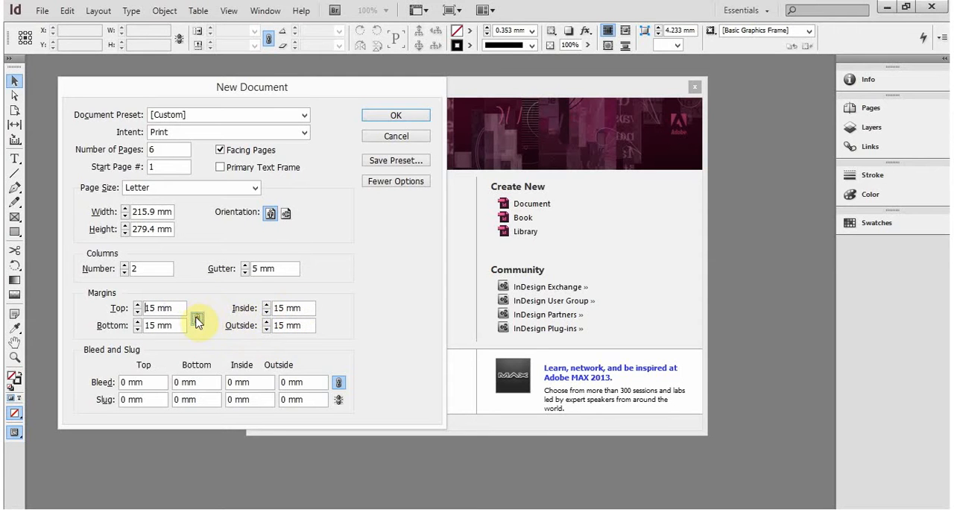
# - Return all four linked margins to 10 mm through the top margin value
pyautogui.click(104, 304)
pyautogui.write('10 mm')
pyautogui.press('Tab')
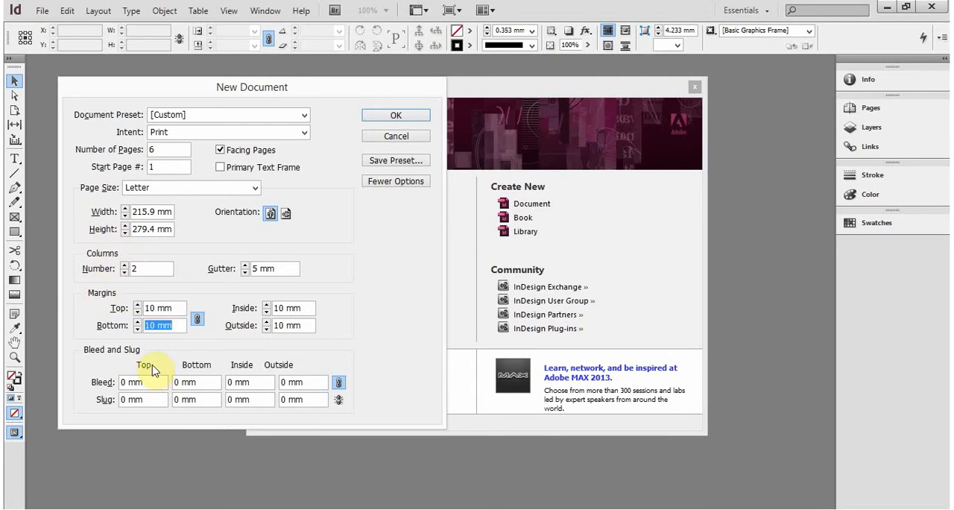
# - Set the bleed to 5 mm on all sides, and create the document with the extra options hidden
pyautogui.click(150, 384)
pyautogui.moveTo(154, 383); pyautogui.dragTo(101, 384)
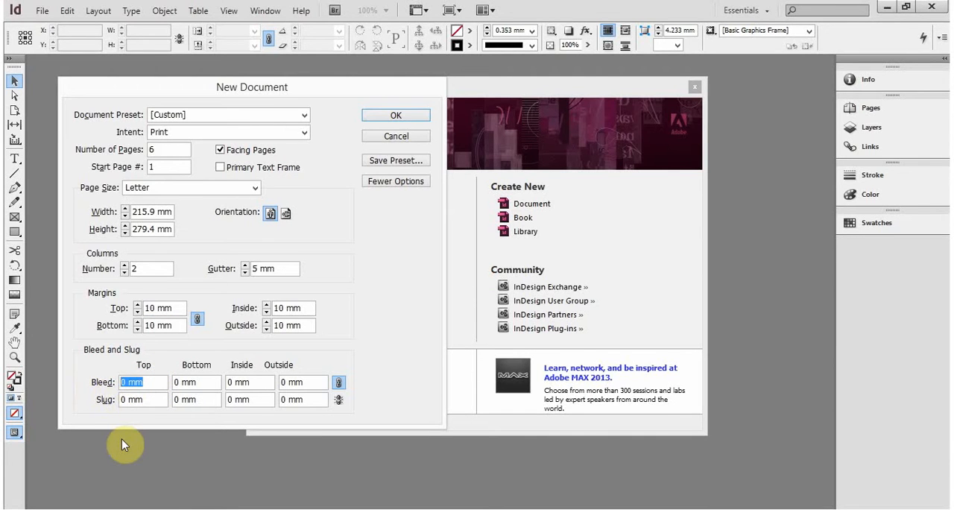
pyautogui.write('5 mm')
pyautogui.press('Tab')
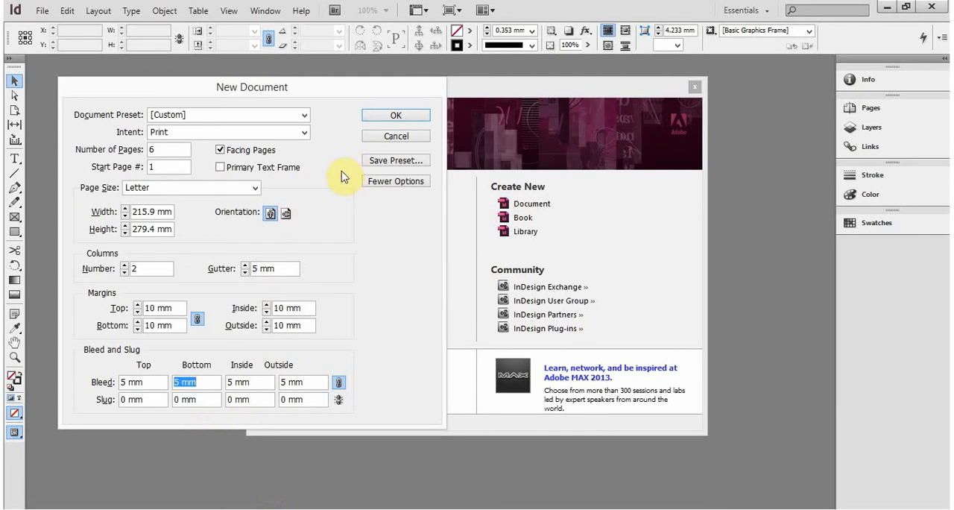
pyautogui.click(390, 182)
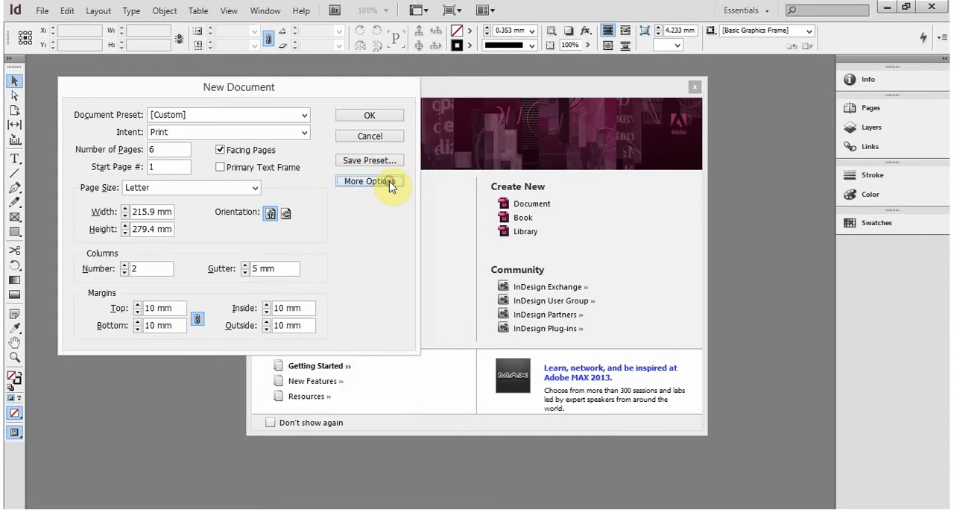
pyautogui.click(382, 117)
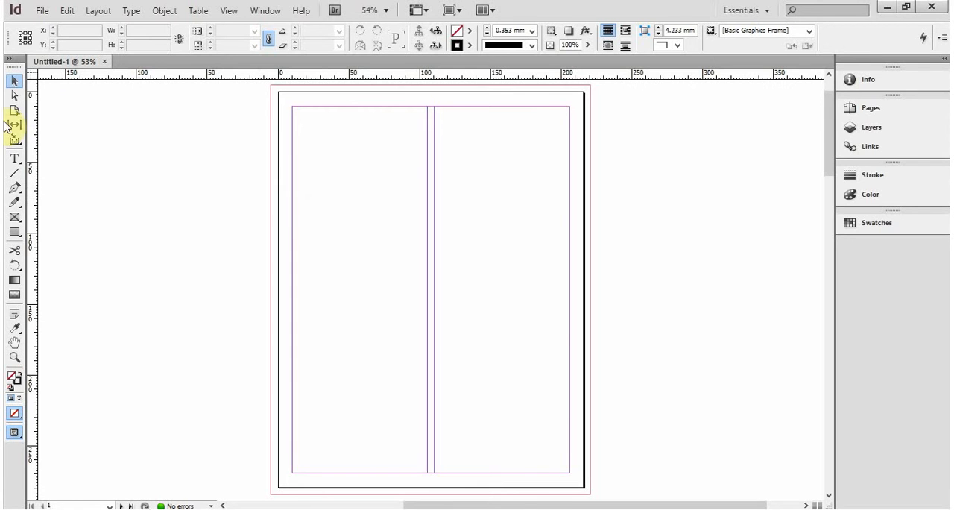
# - Preview the page without its guides and frame edges, and return to the normal view
pyautogui.moveTo(31, 80); pyautogui.dragTo(279, 76)
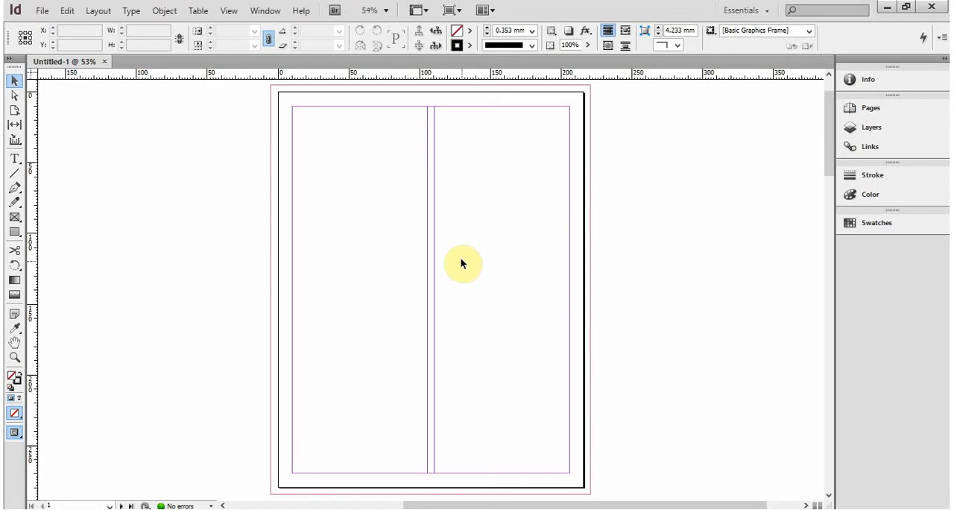
pyautogui.press('w')
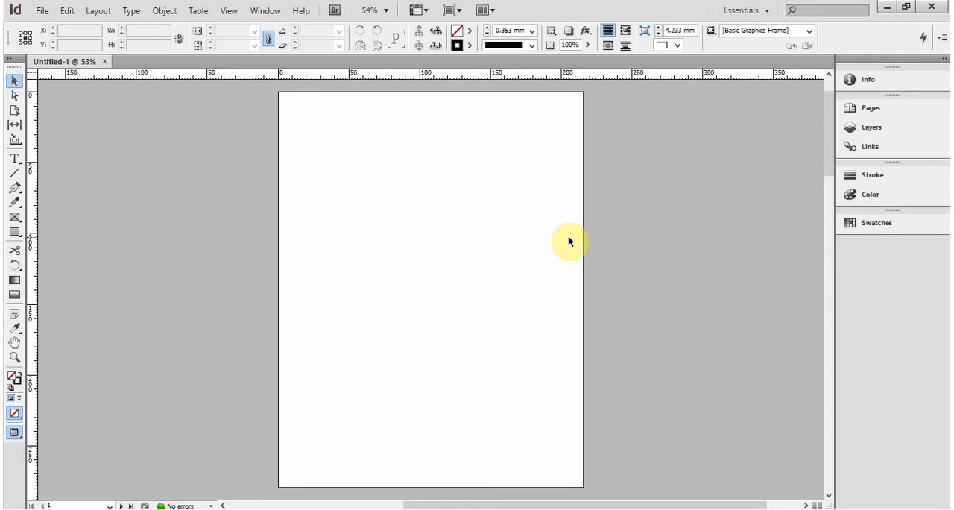
pyautogui.press('w')
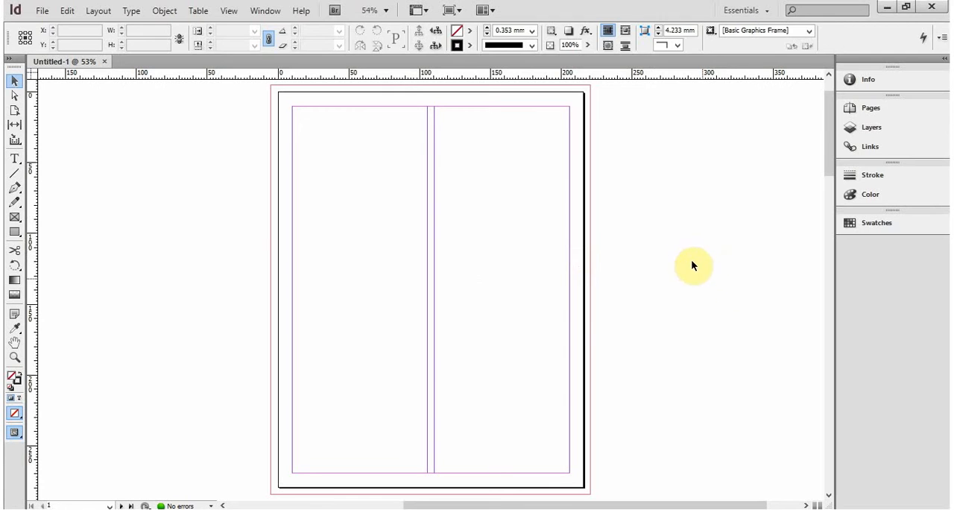
# - Switch through the Type, Free Transform and Direct Selection tools, and return to the Selection tool
pyautogui.press('t')
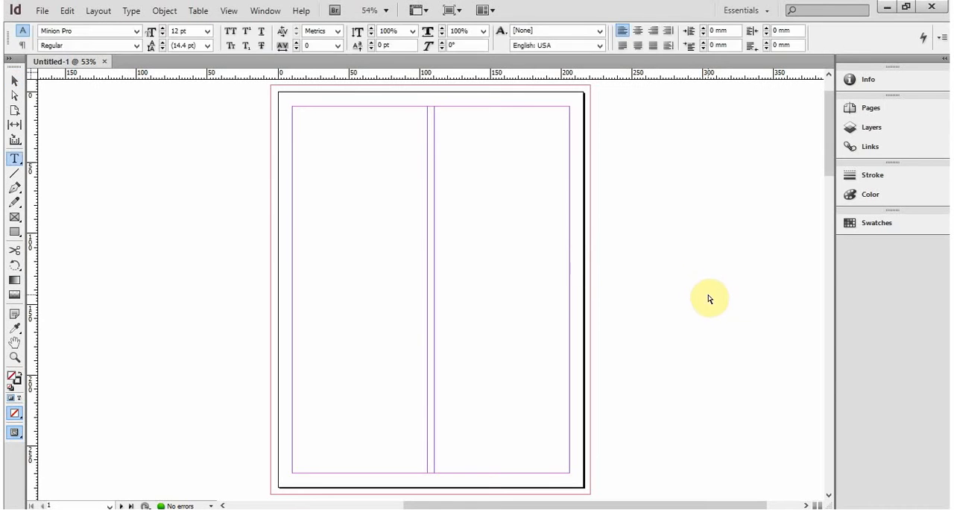
pyautogui.press('f')
pyautogui.press('e')
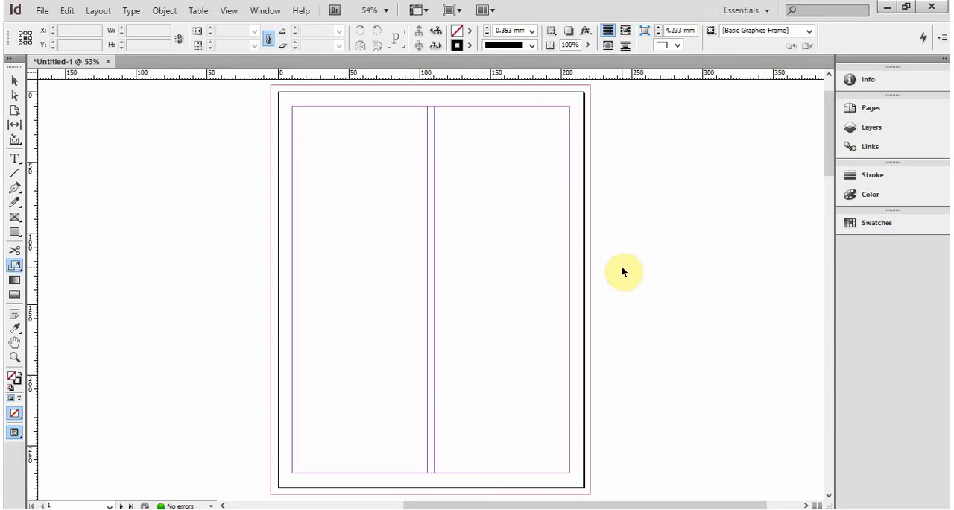
pyautogui.press('t')
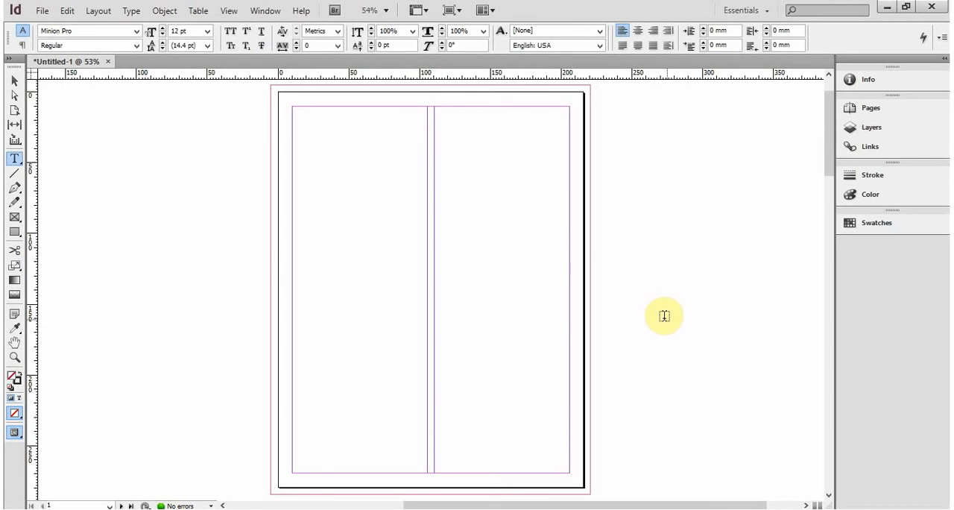
pyautogui.press('a')
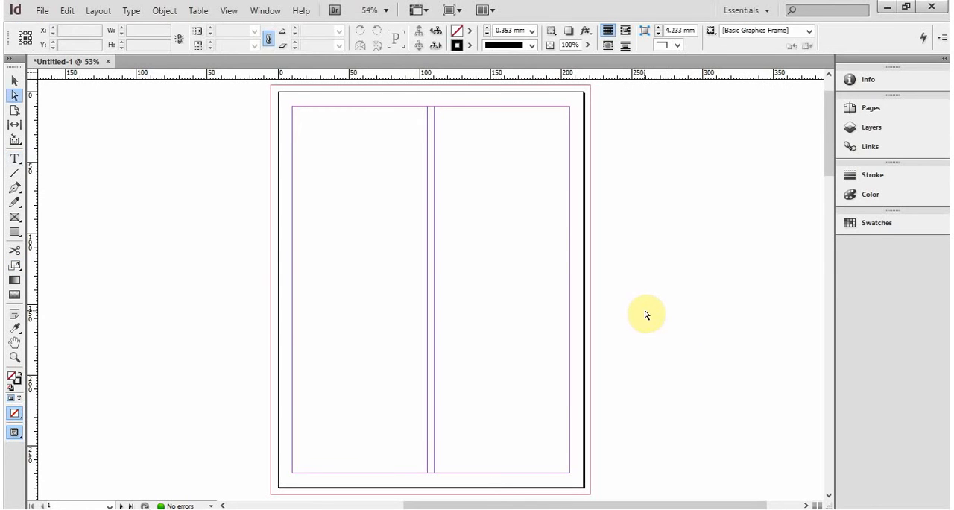
pyautogui.click(14, 80)
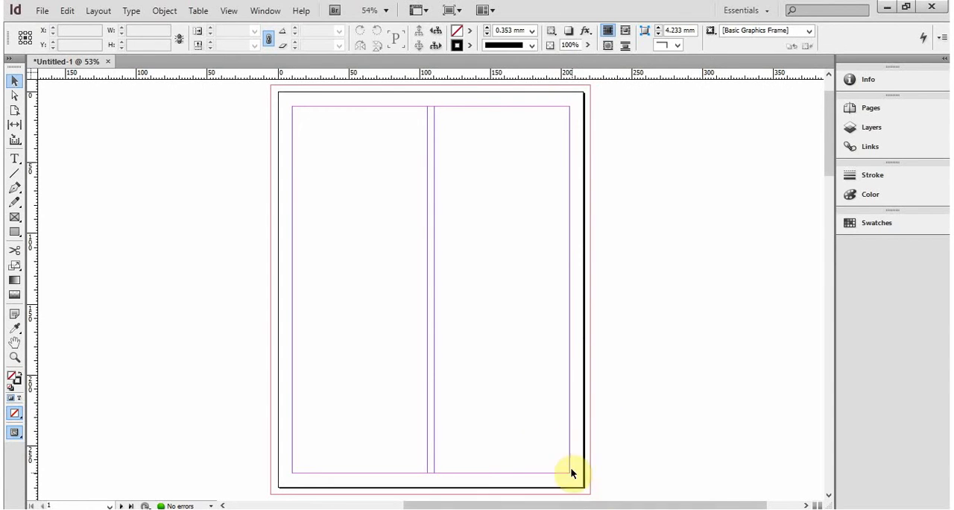
# - Review the bleed settings in Document Setup beside the page, cancel them, and preview the page without guides before restoring the normal view
pyautogui.click(44, 10)
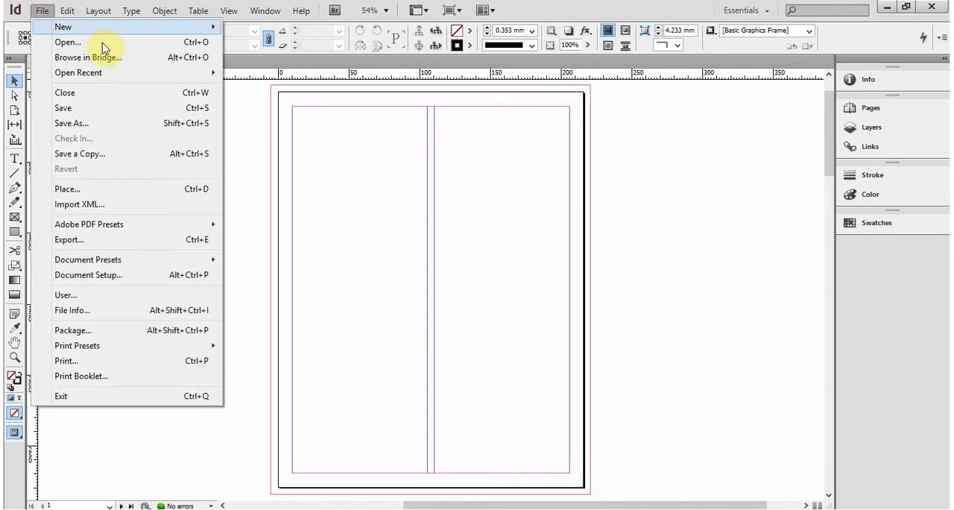
pyautogui.moveTo(68, 7)
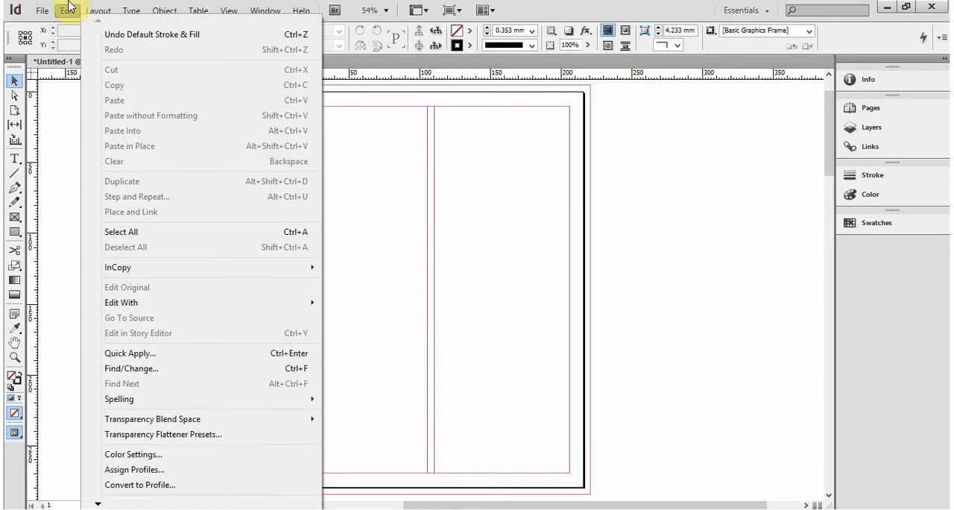
pyautogui.moveTo(97, 9)
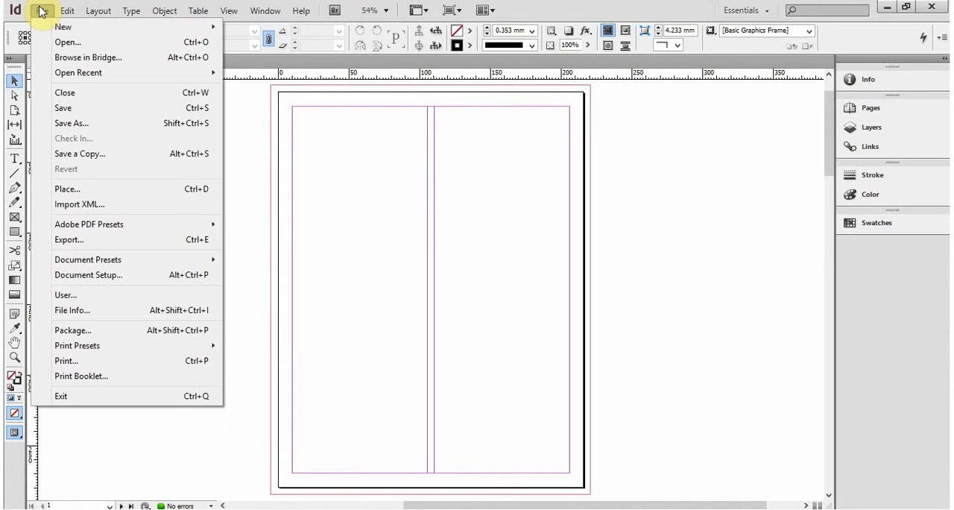
pyautogui.click(107, 274)
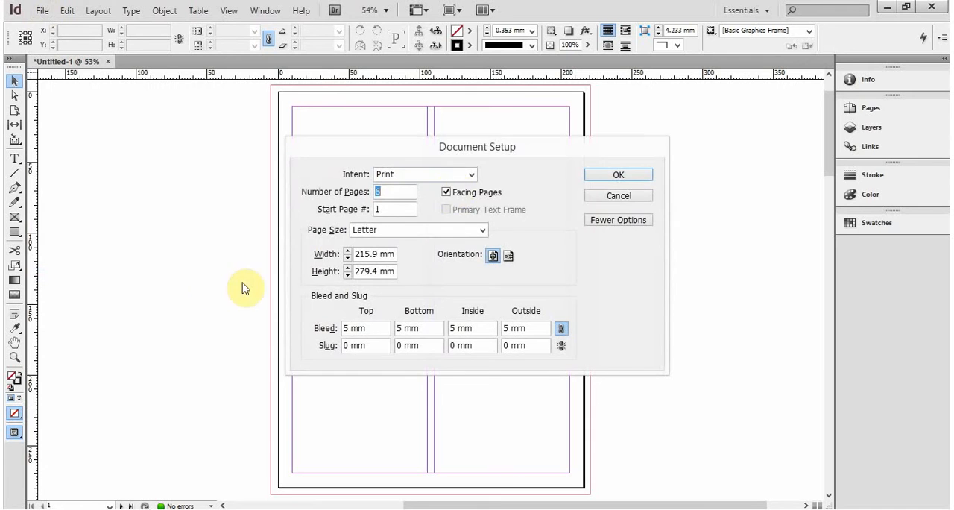
pyautogui.moveTo(479, 143); pyautogui.dragTo(678, 138)
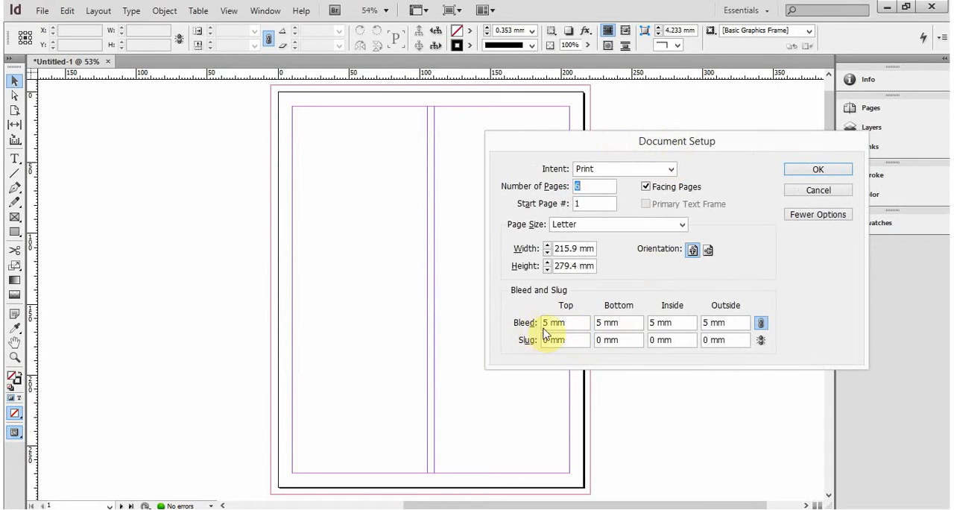
pyautogui.click(557, 142)
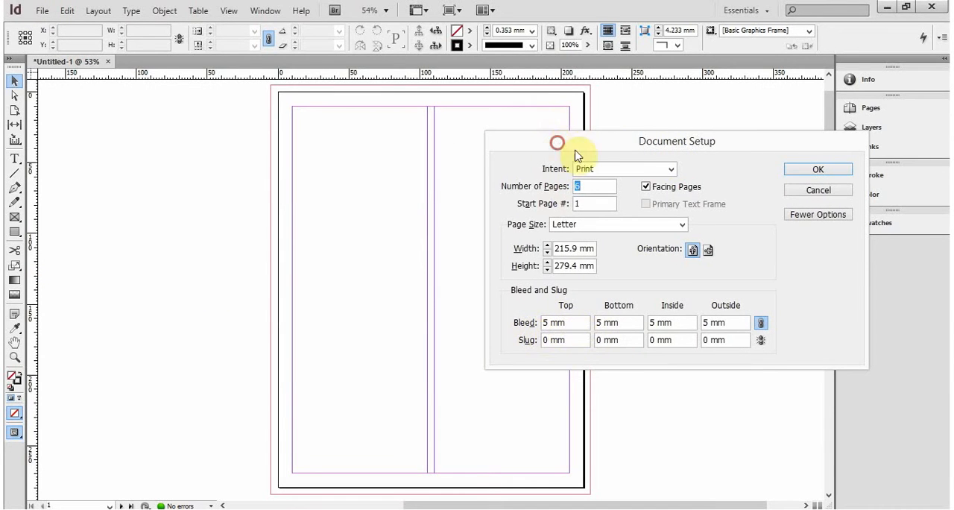
pyautogui.moveTo(575, 154); pyautogui.dragTo(709, 187)
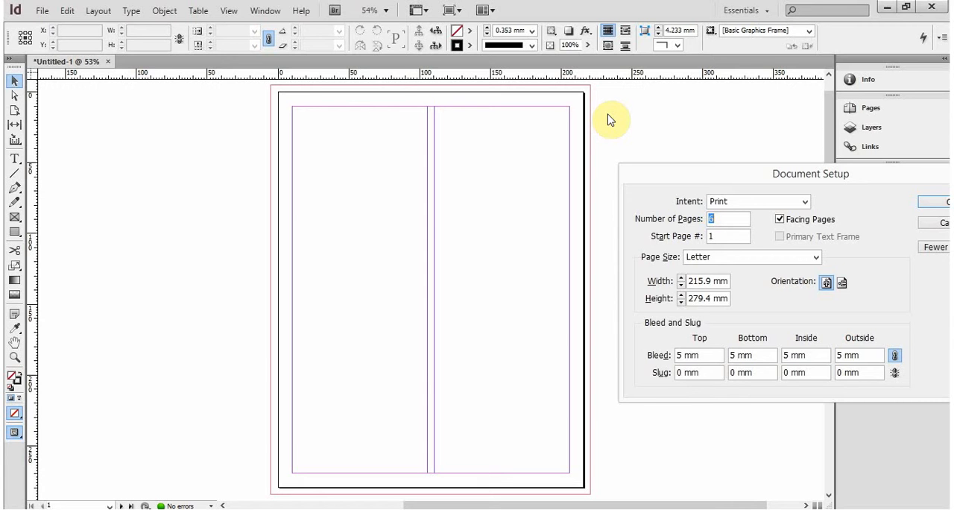
pyautogui.write('w')
pyautogui.click(938, 223)
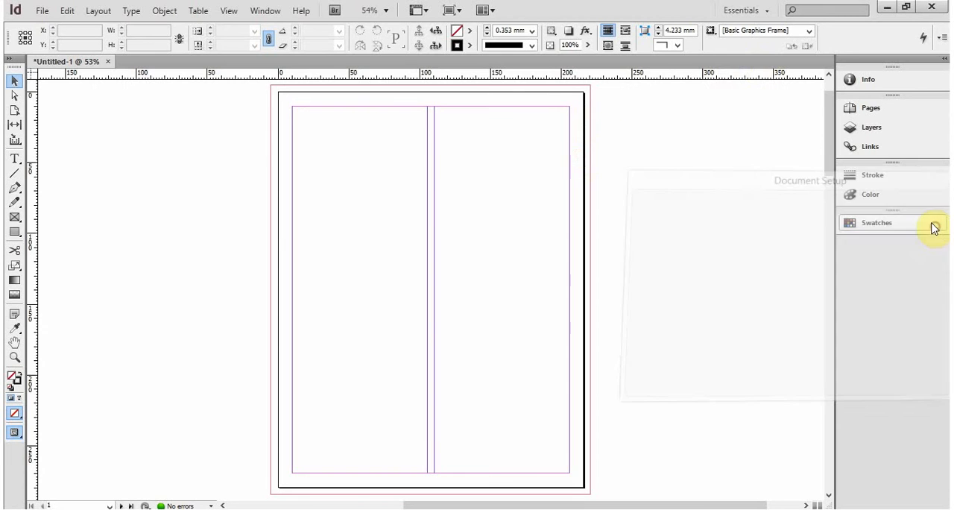
pyautogui.press('w')
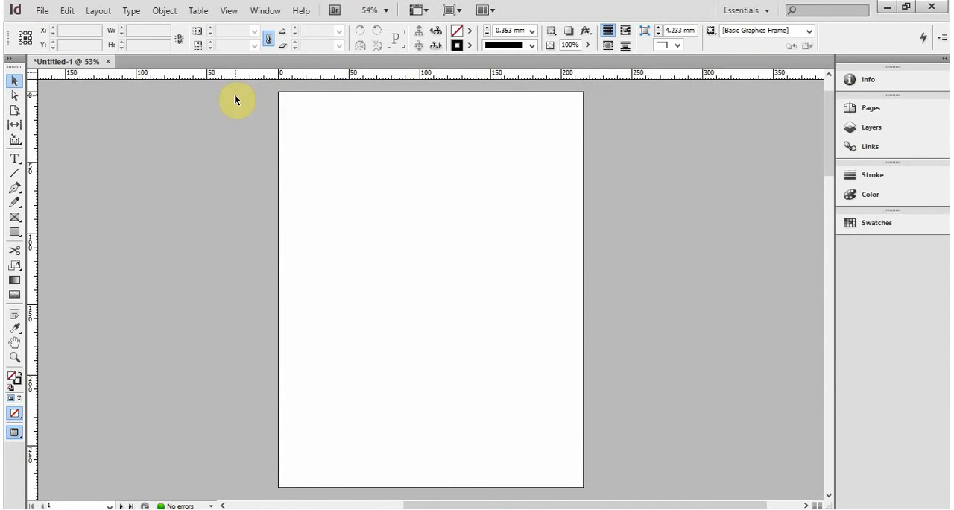
pyautogui.press('w')
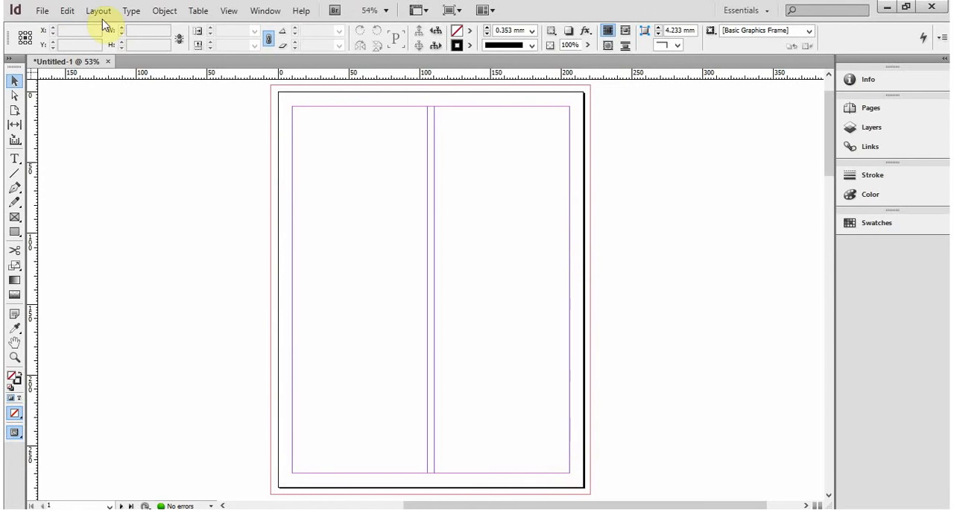
# - Hide and show the bleed and slug options in Document Setup, and close the settings without changes
pyautogui.click(42, 10)
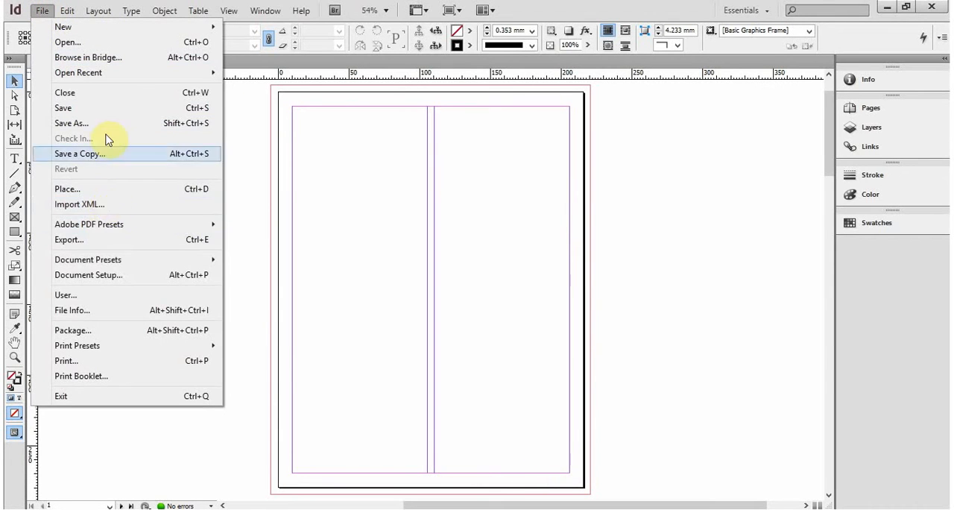
pyautogui.click(115, 276)
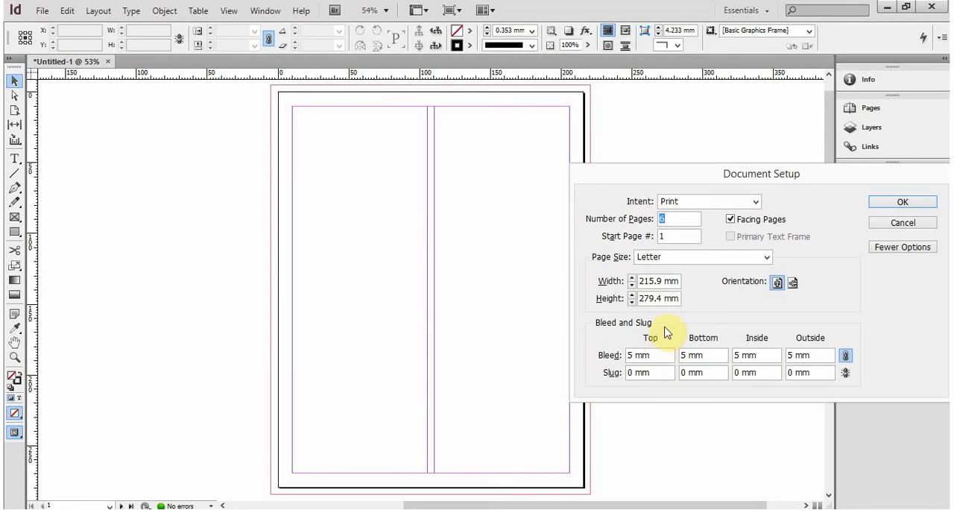
pyautogui.click(872, 247)
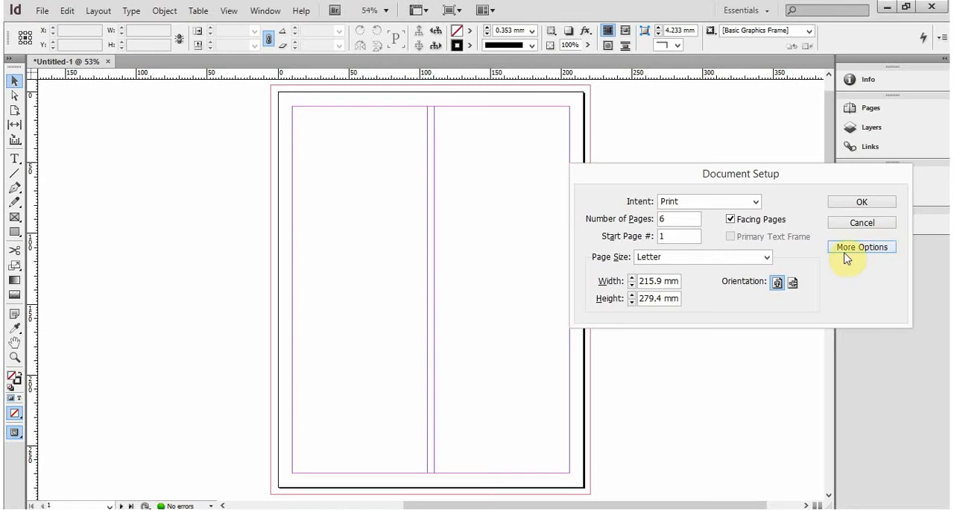
pyautogui.click(862, 247)
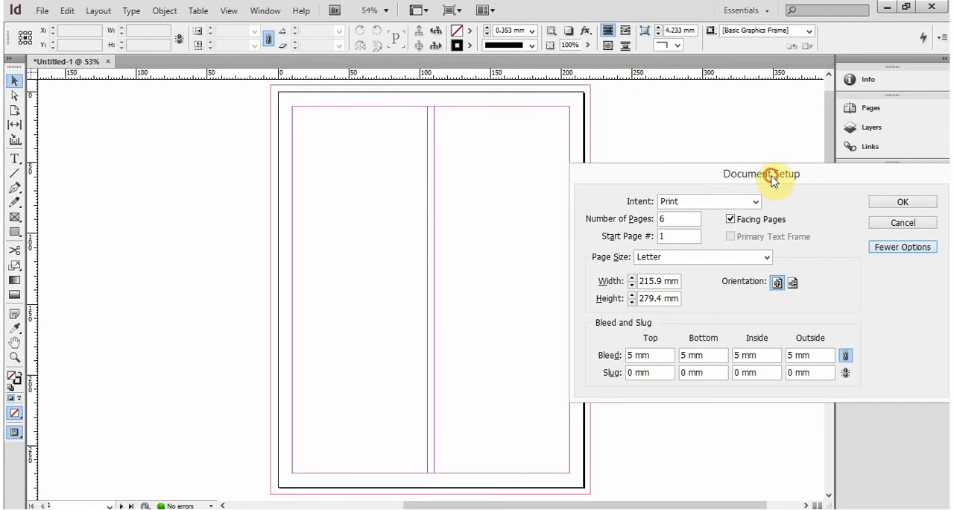
pyautogui.moveTo(751, 173); pyautogui.dragTo(791, 105)
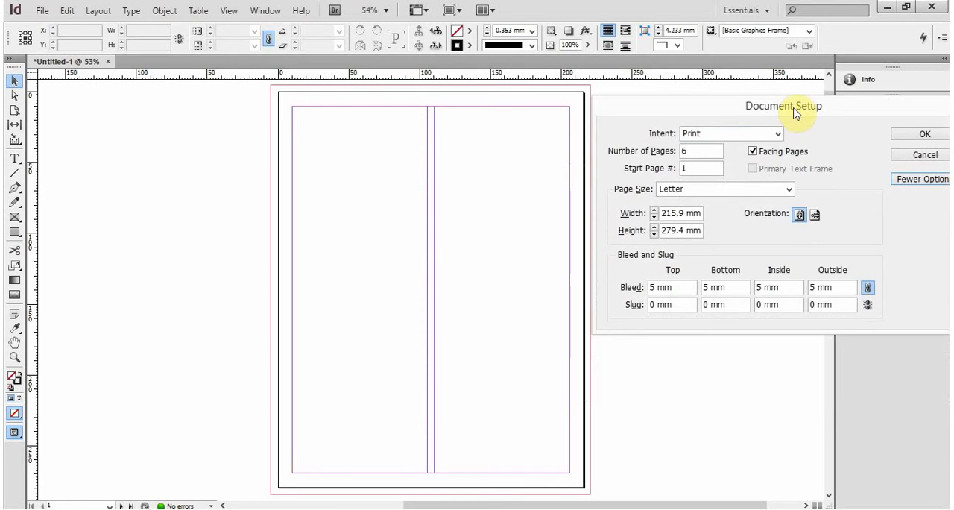
pyautogui.click(924, 156)
# - Check the document preset definitions and the Document Setup settings, cancelling each without changes
pyautogui.click(42, 10)
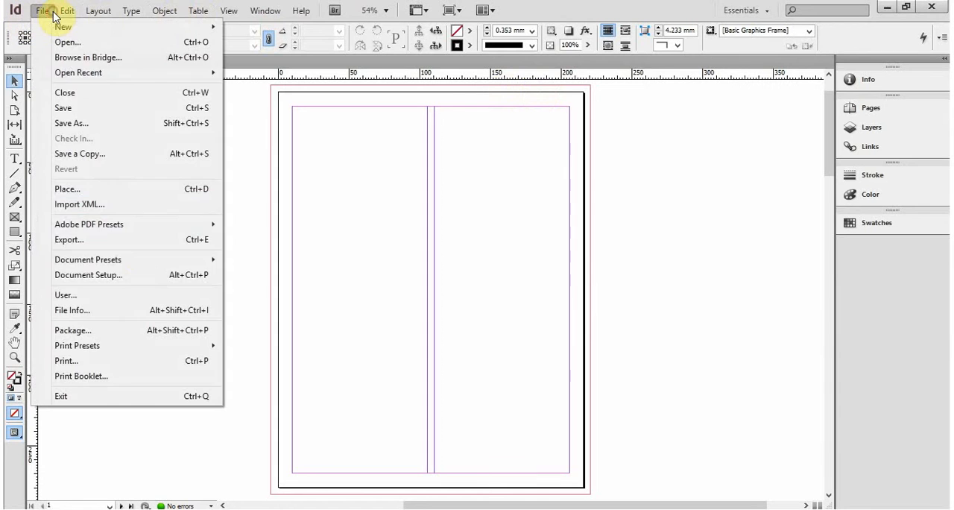
pyautogui.moveTo(133, 273)
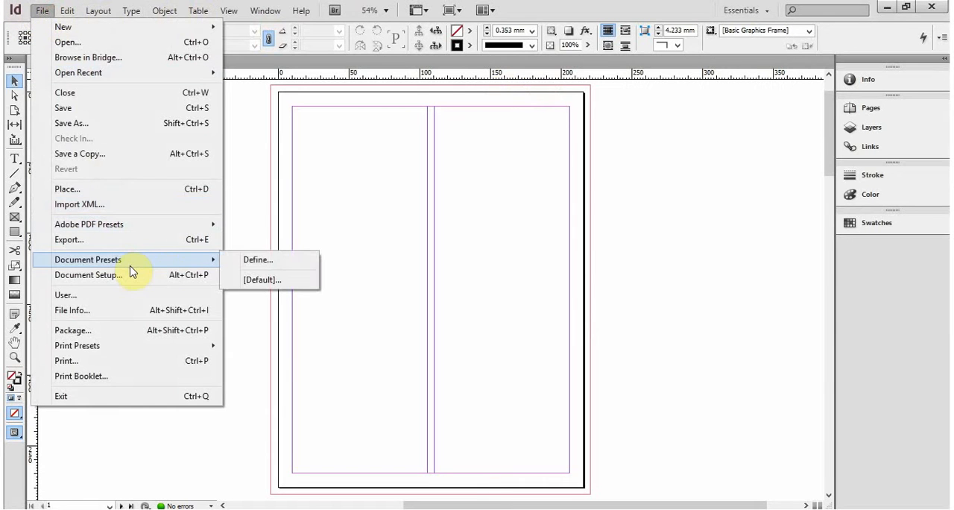
pyautogui.click(263, 261)
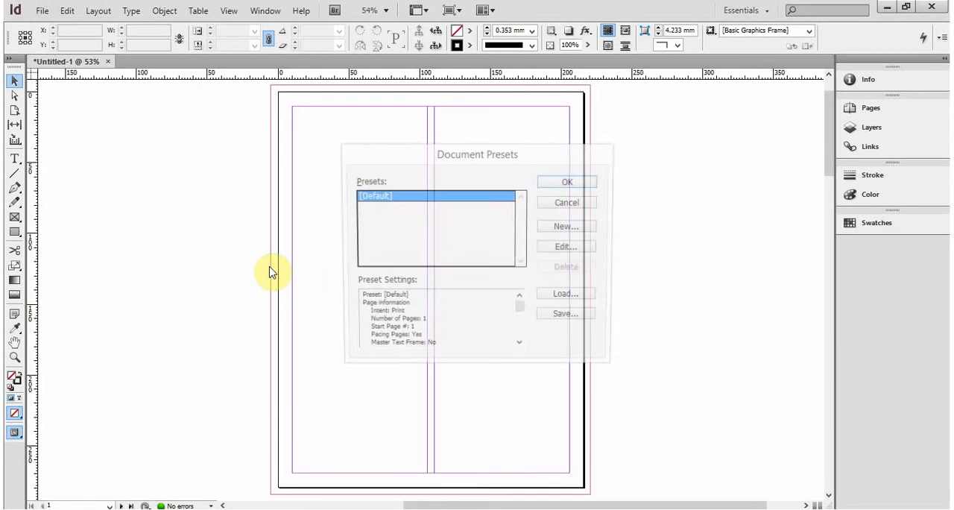
pyautogui.click(559, 203)
pyautogui.click(42, 10)
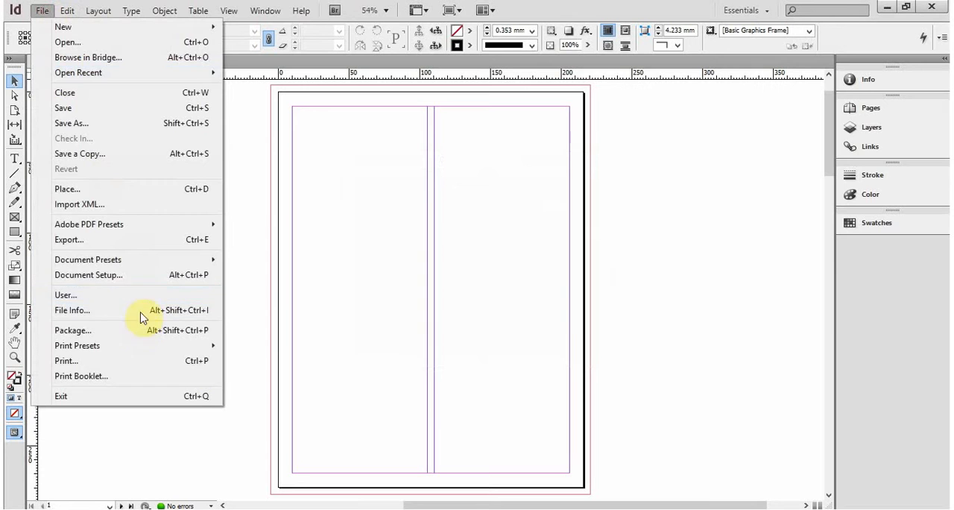
pyautogui.click(132, 274)
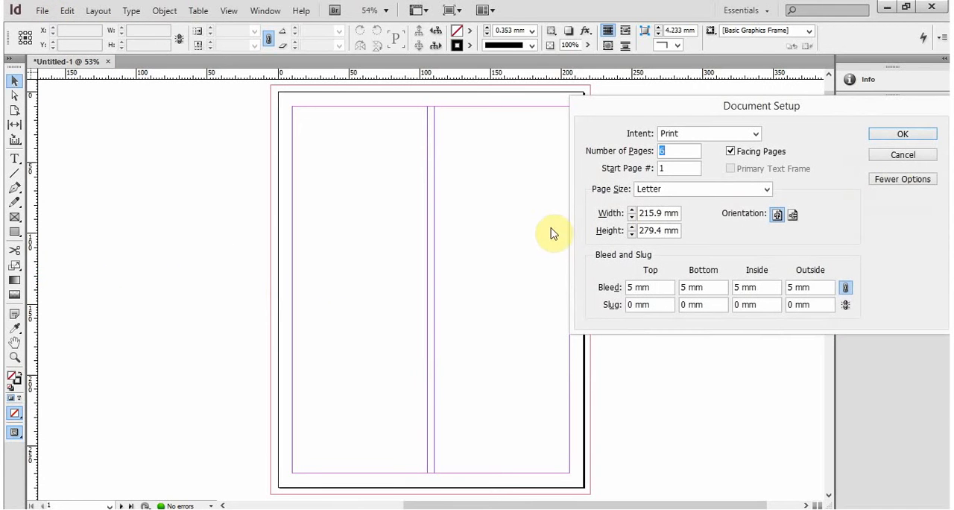
pyautogui.click(897, 155)
# - Examine the Document Setup page and bleed settings once more, and cancel without changes
pyautogui.click(69, 11)
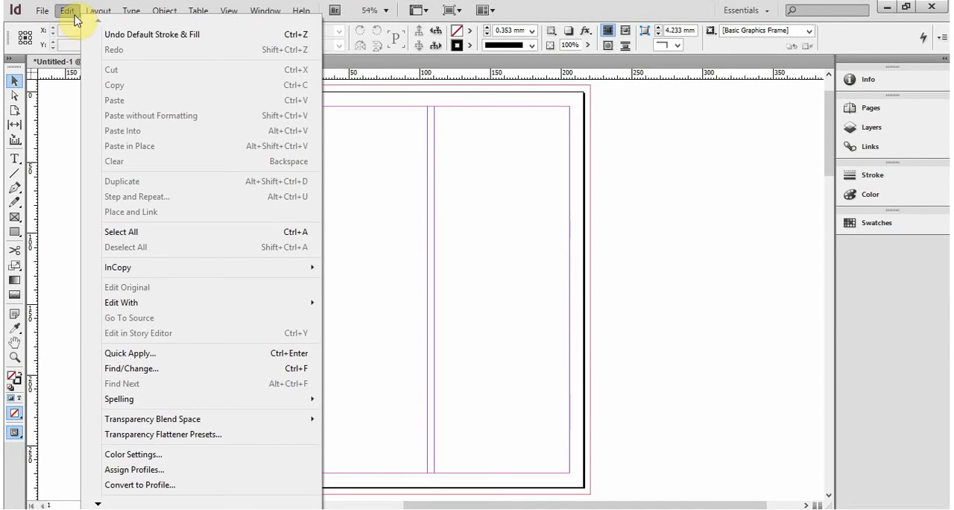
pyautogui.moveTo(41, 14)
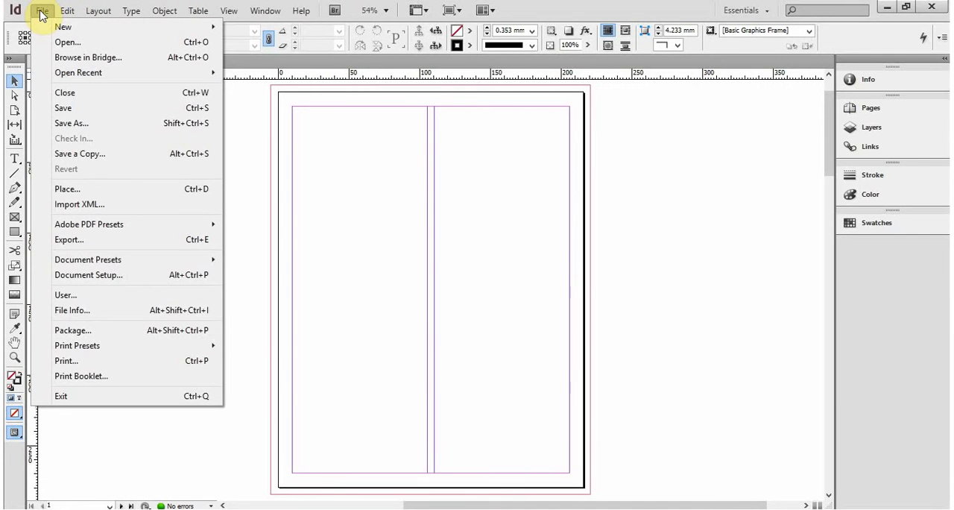
pyautogui.click(65, 11)
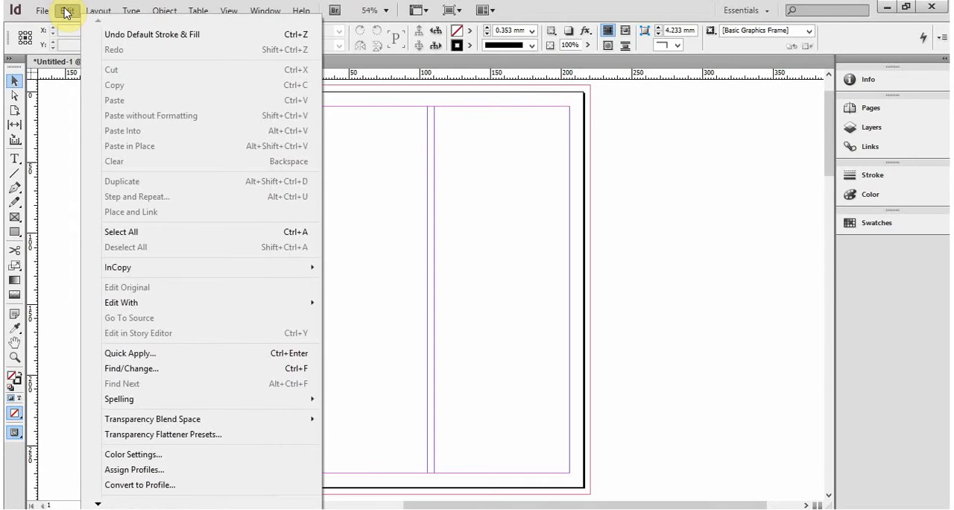
pyautogui.click(43, 11)
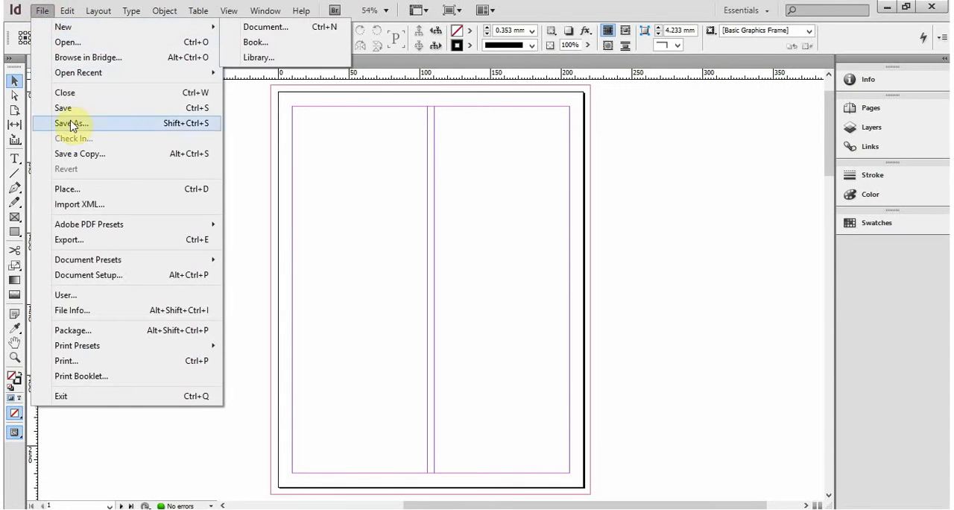
pyautogui.click(94, 281)
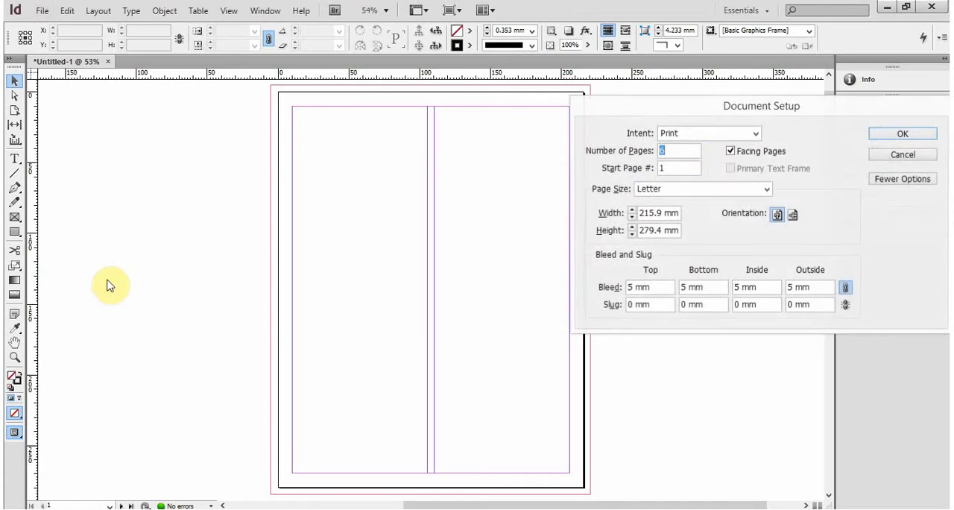
pyautogui.click(912, 157)
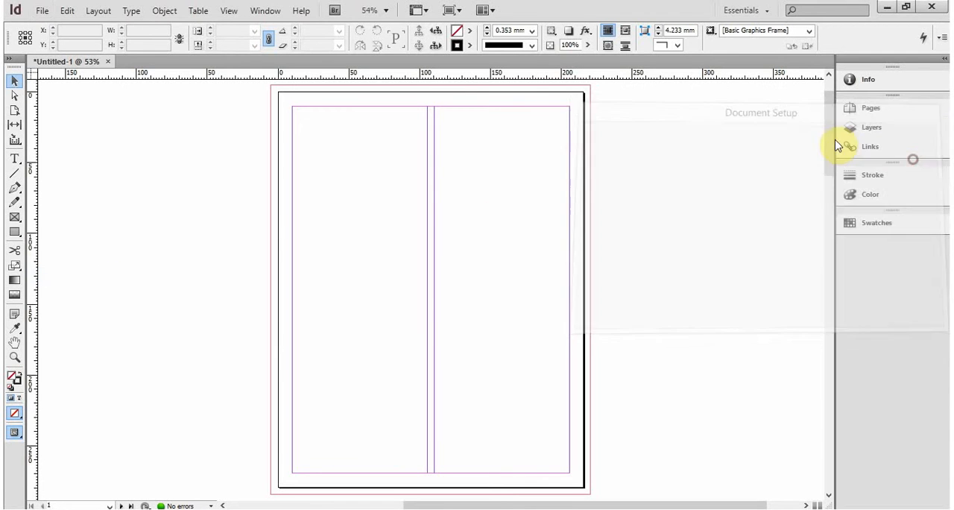
# - Close the untitled document without saving it, and open the settings for a new document
pyautogui.click(108, 61)
pyautogui.click(537, 310)
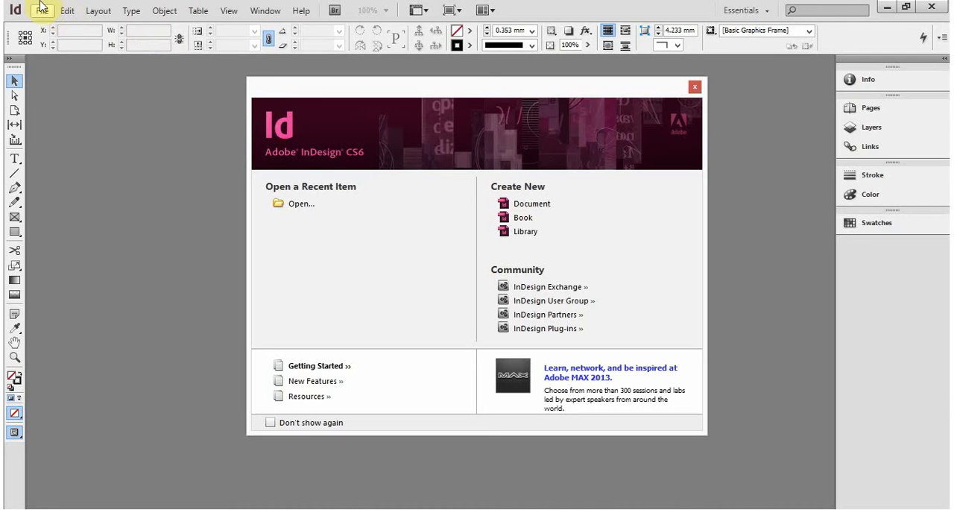
pyautogui.click(534, 205)
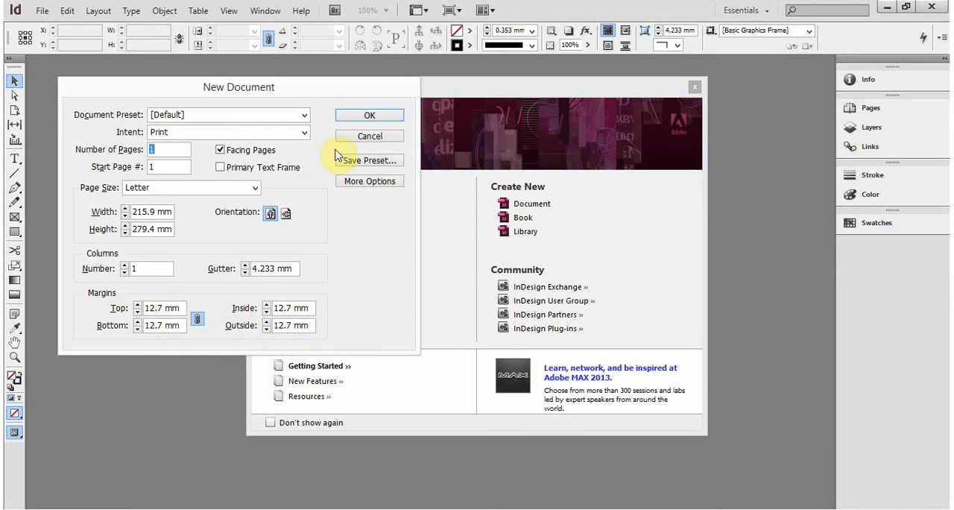
# - Create and close a document with default settings, and set up another new one with a 5 mm bleed on all sides
pyautogui.click(363, 116)
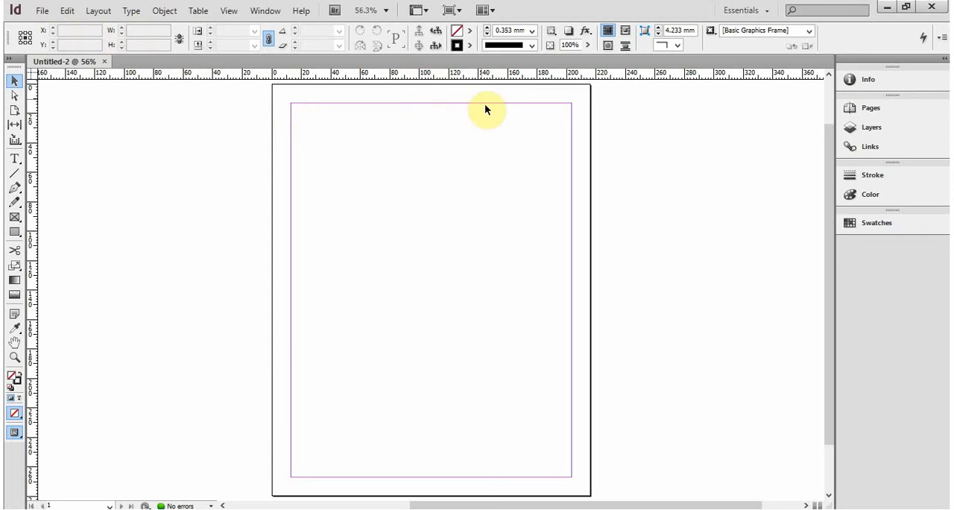
pyautogui.click(104, 61)
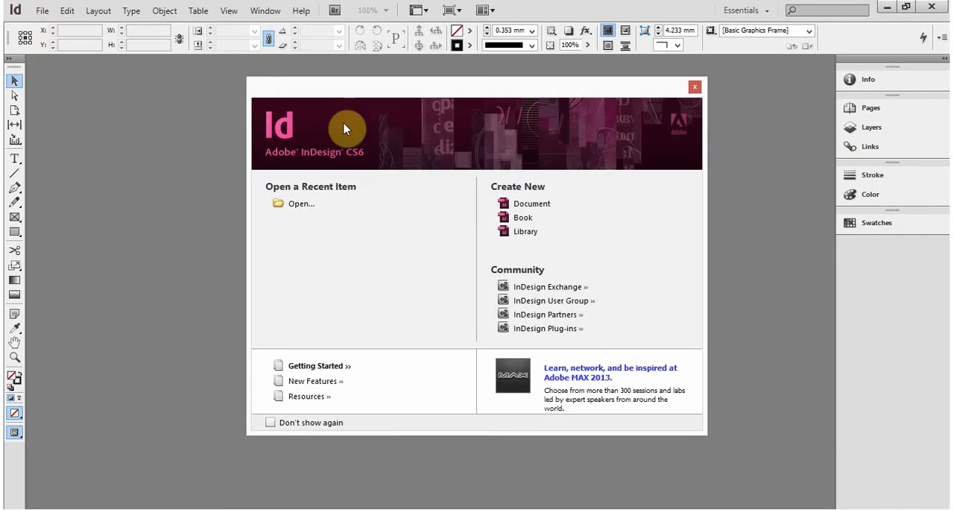
pyautogui.click(514, 207)
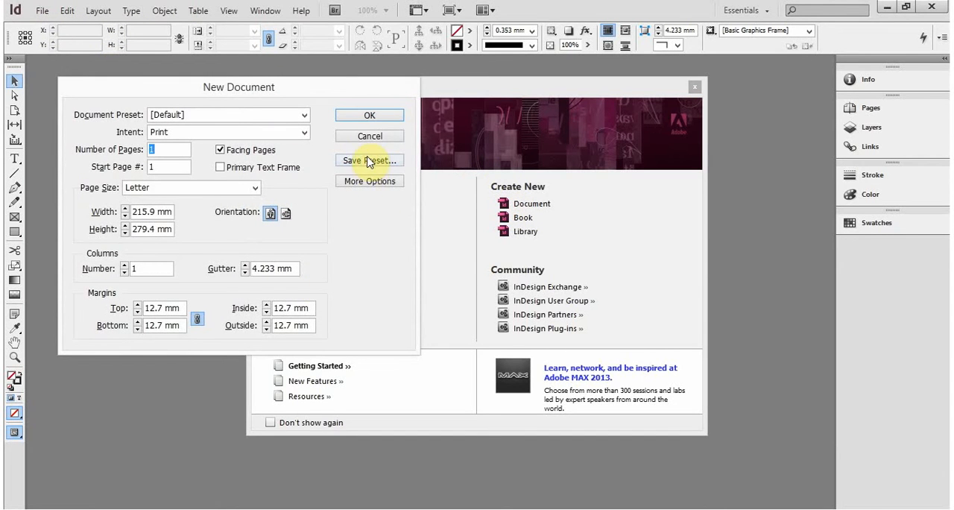
pyautogui.click(365, 182)
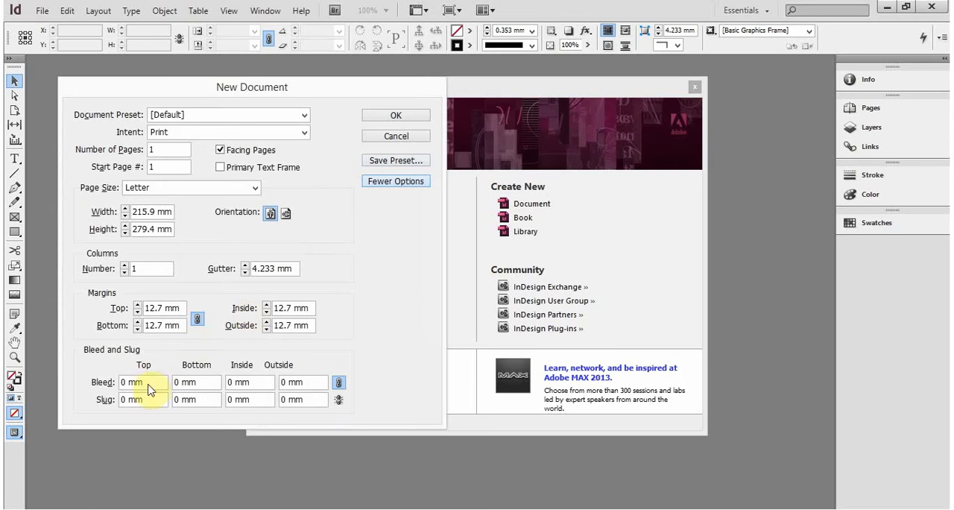
pyautogui.click(101, 381)
pyautogui.write('5')
pyautogui.press('Tab')
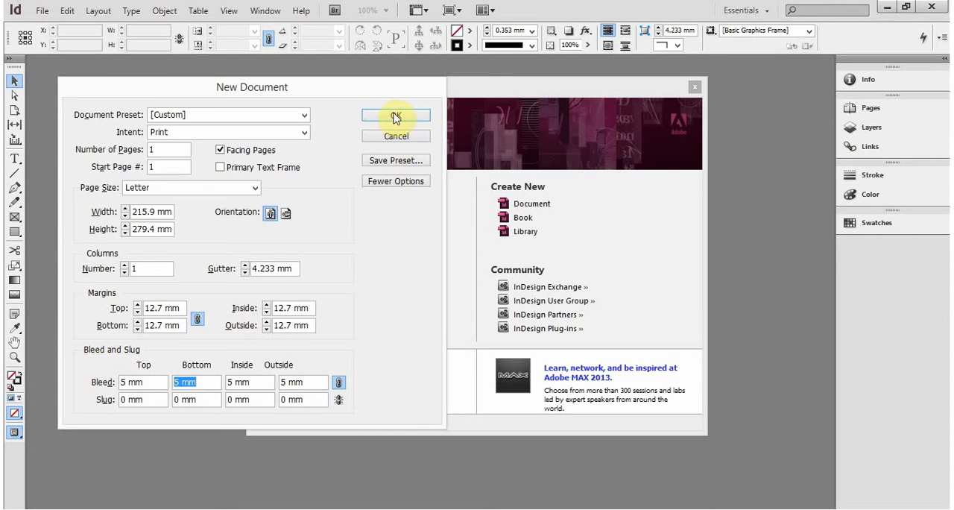
# - Set the new document to 6 pages and 2 columns, and create it
pyautogui.click(124, 150)
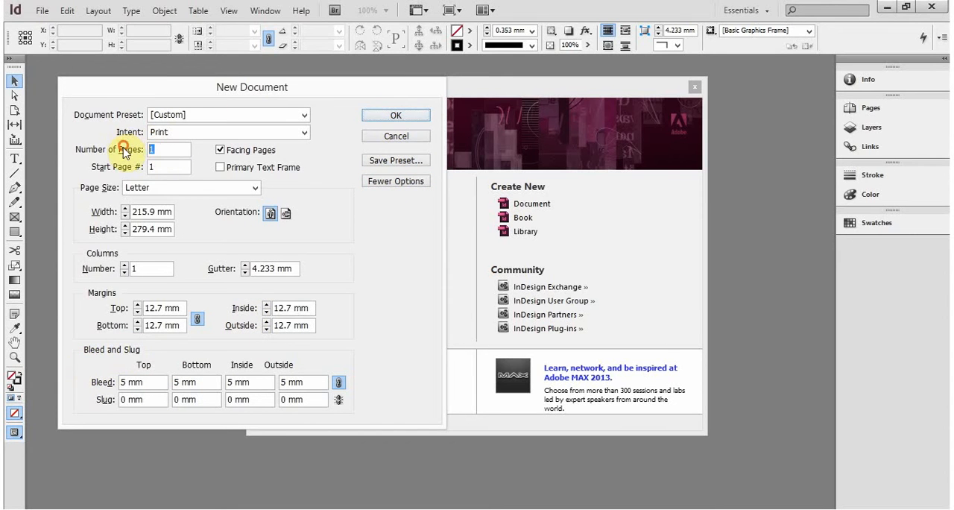
pyautogui.write('6')
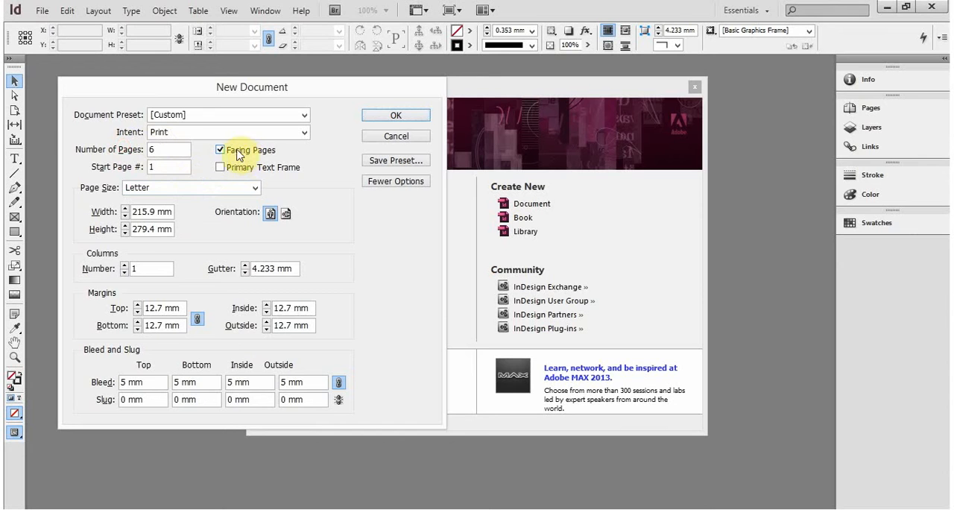
pyautogui.click(149, 268)
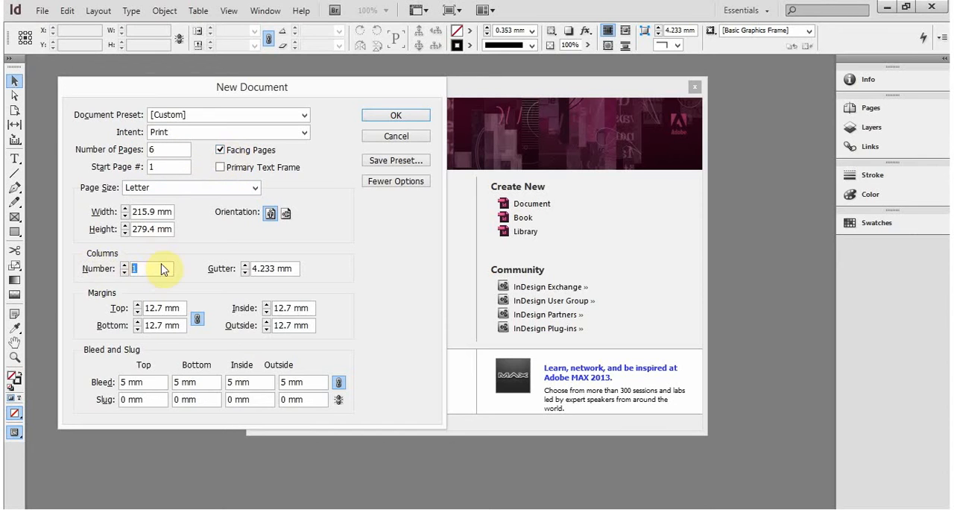
pyautogui.write('2')
pyautogui.click(395, 116)
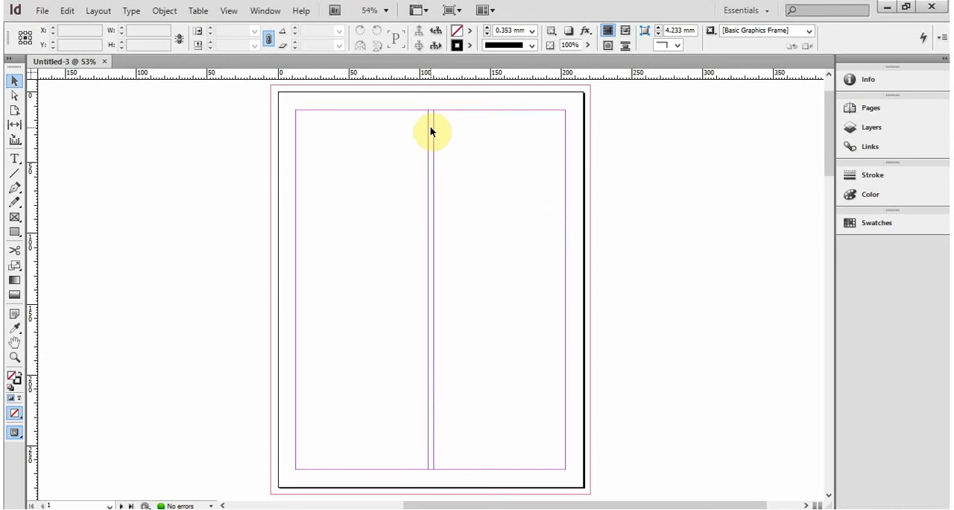
# - Examine the new document's page and bleed settings in Document Setup, moving the dialog aside, and cancel without changes
pyautogui.click(43, 11)
pyautogui.click(94, 274)
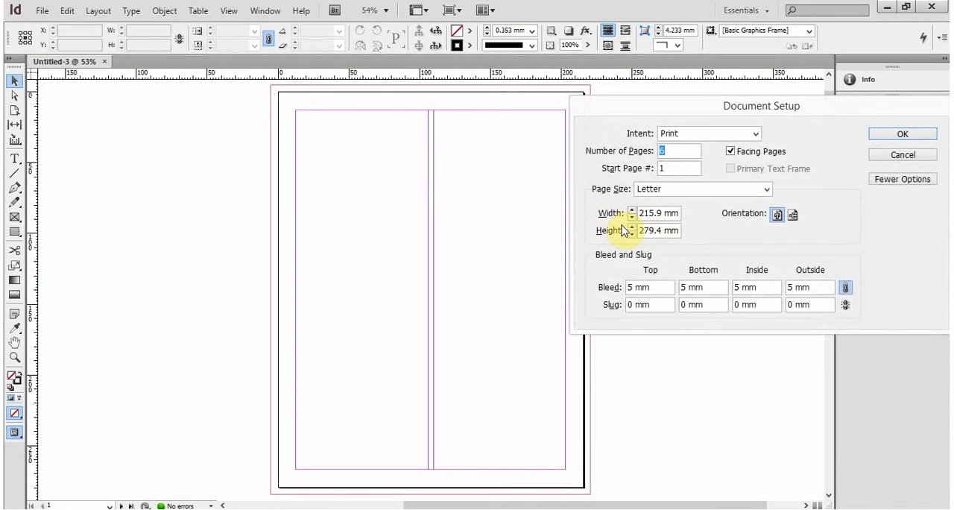
pyautogui.click(698, 89)
pyautogui.click(735, 118)
pyautogui.moveTo(709, 102); pyautogui.dragTo(726, 111)
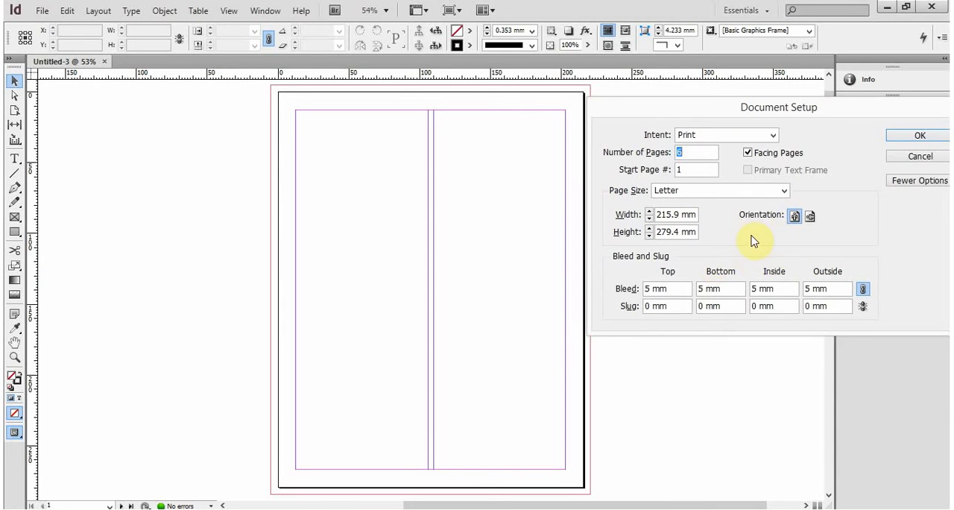
pyautogui.click(918, 159)
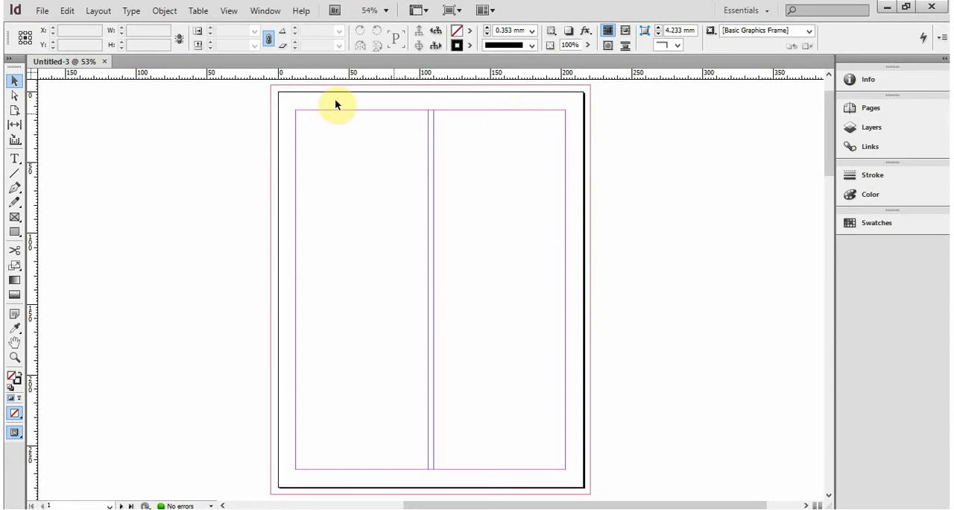
# - Find and review the Margins and Columns settings twice, cancelling without changes each time
pyautogui.click(163, 12)
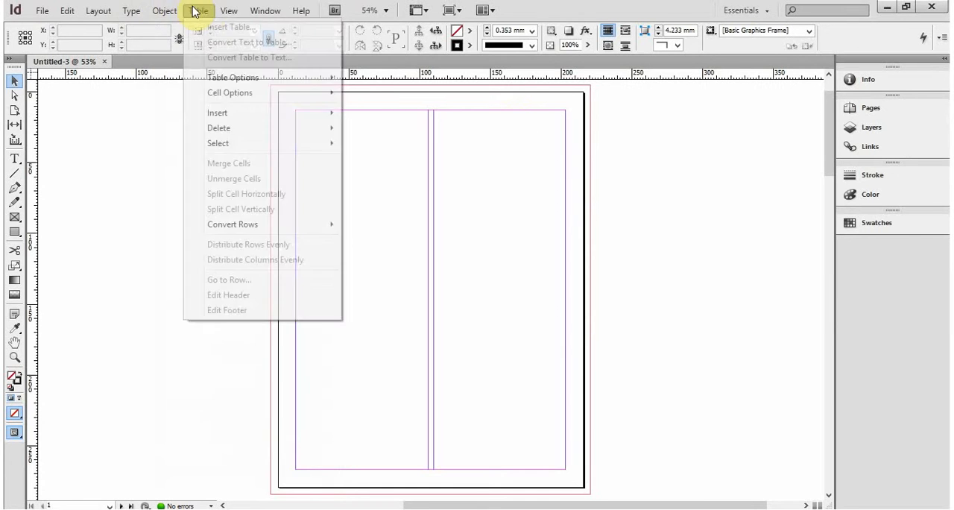
pyautogui.moveTo(231, 12)
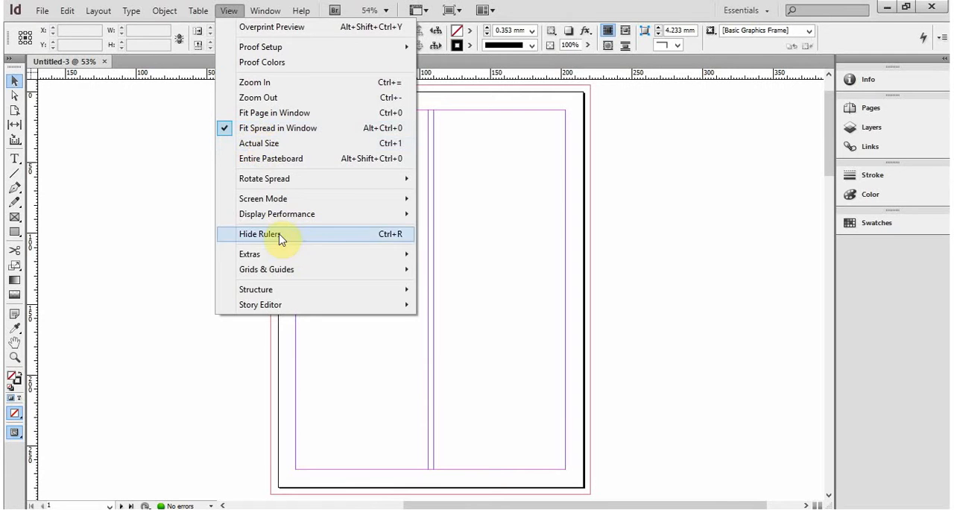
pyautogui.moveTo(83, 10)
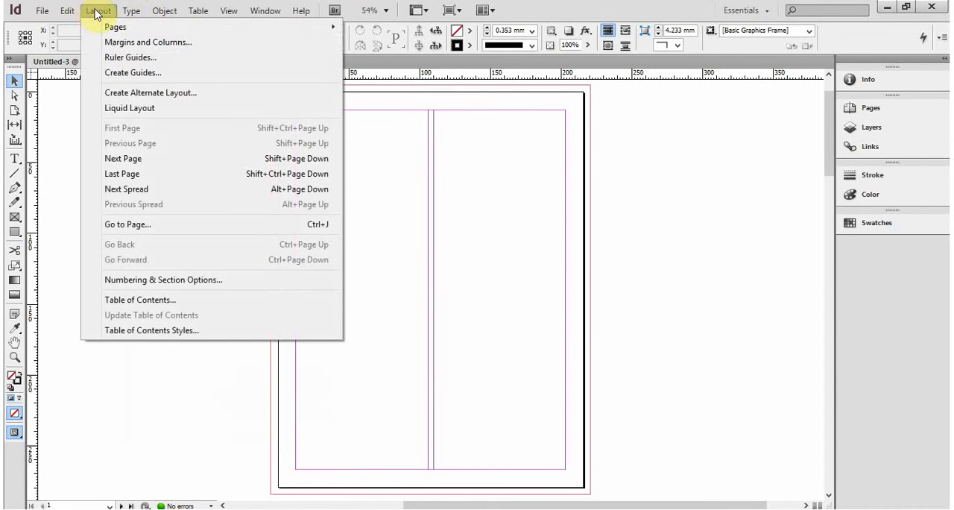
pyautogui.click(119, 42)
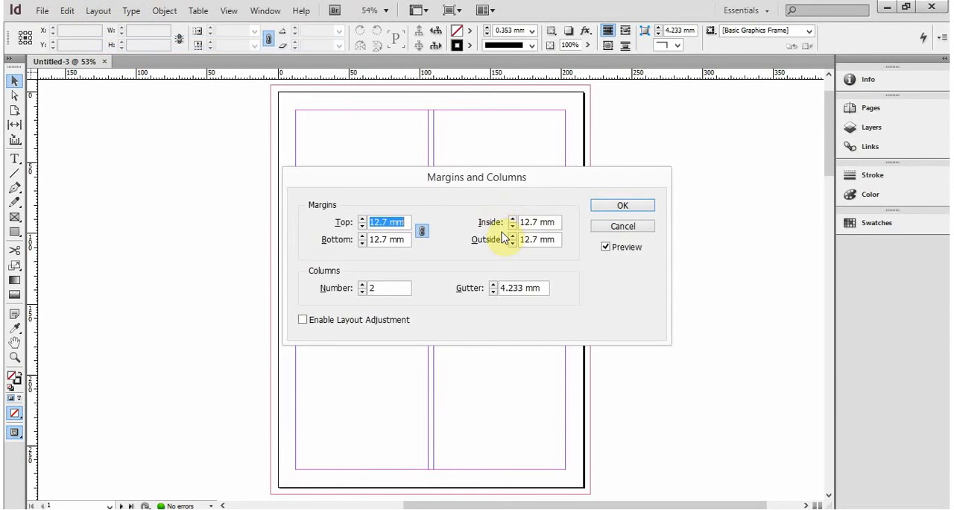
pyautogui.click(623, 226)
pyautogui.click(162, 10)
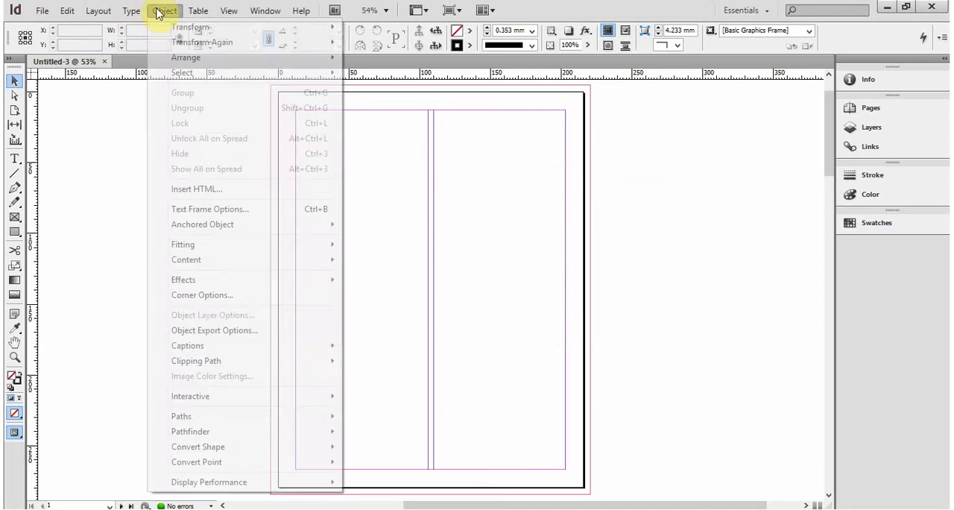
pyautogui.moveTo(99, 10)
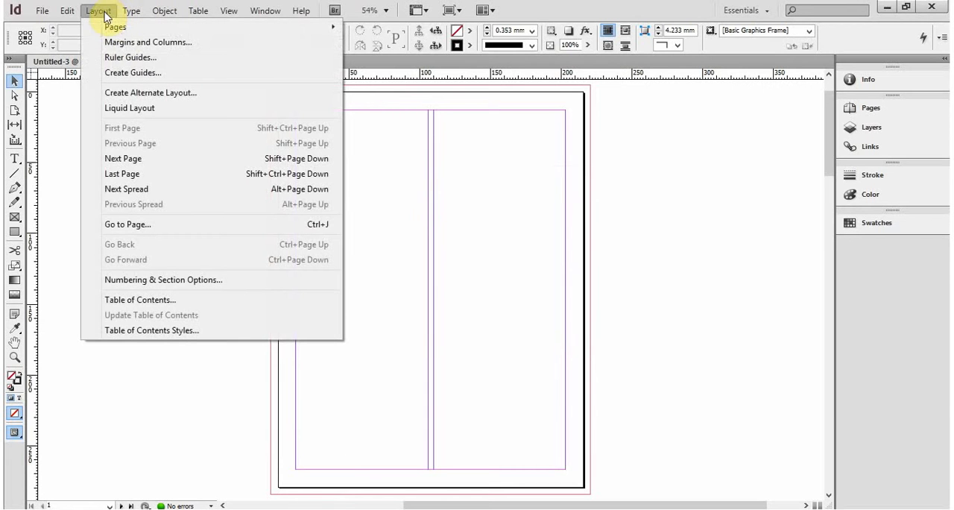
pyautogui.click(145, 43)
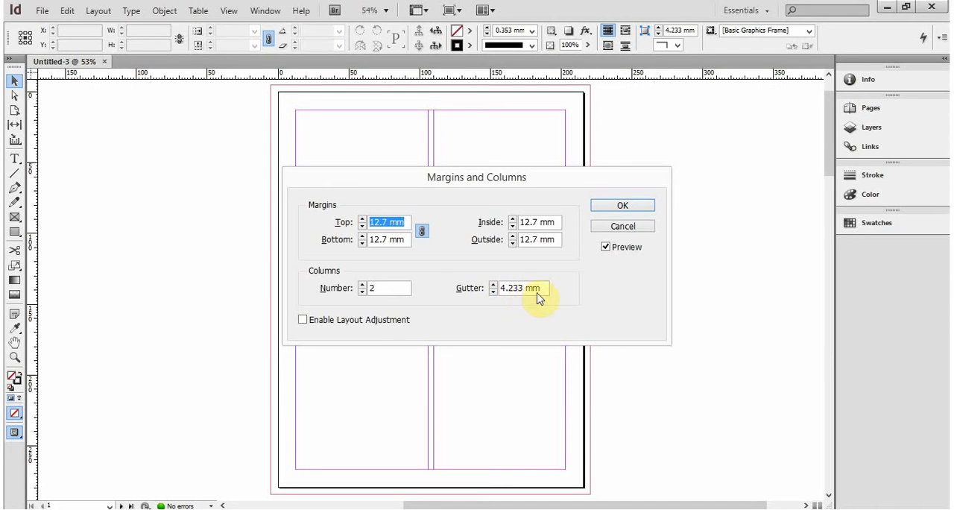
pyautogui.click(613, 226)
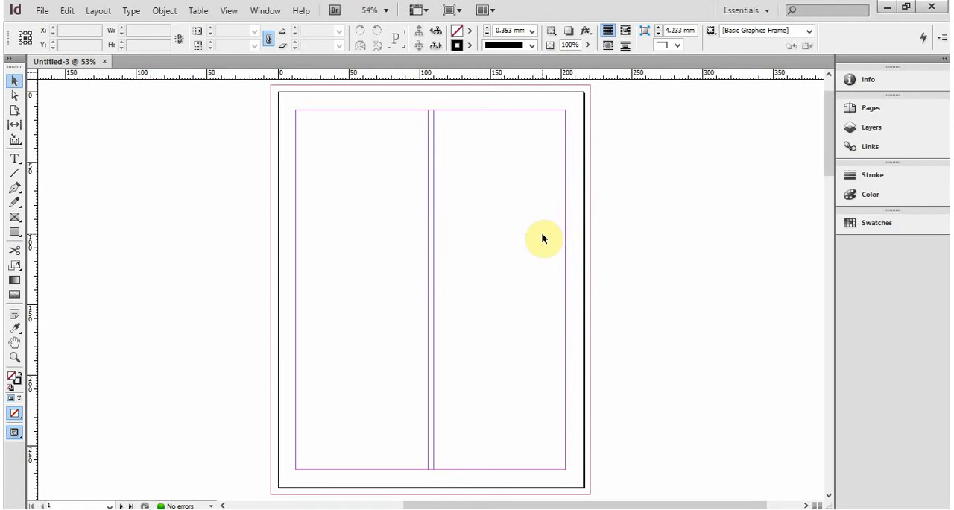
# - Show the document's page overview and compare it with the Document Setup settings, cancelling without changes
pyautogui.moveTo(828, 119)
pyautogui.mouseDown()
pyautogui.moveTo(826, 85)
pyautogui.moveTo(830, 133)
pyautogui.mouseUp()
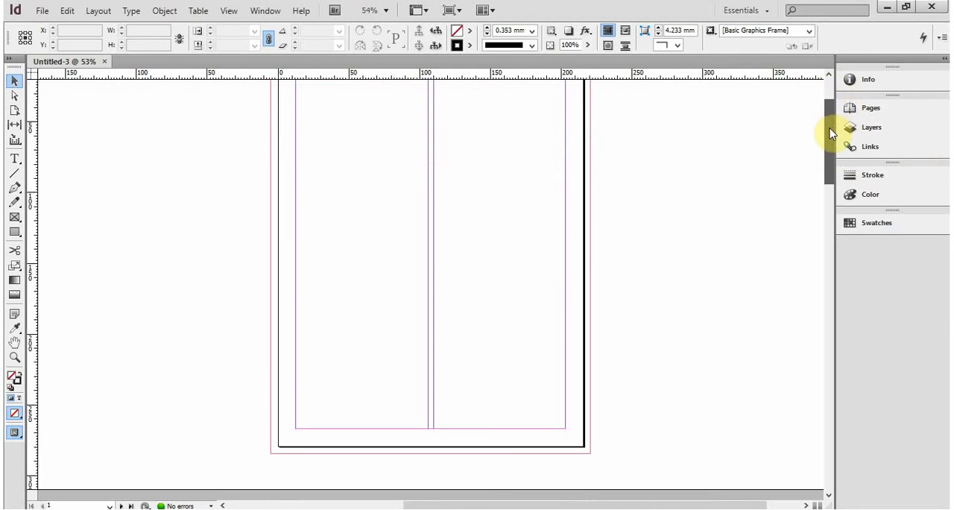
pyautogui.click(876, 113)
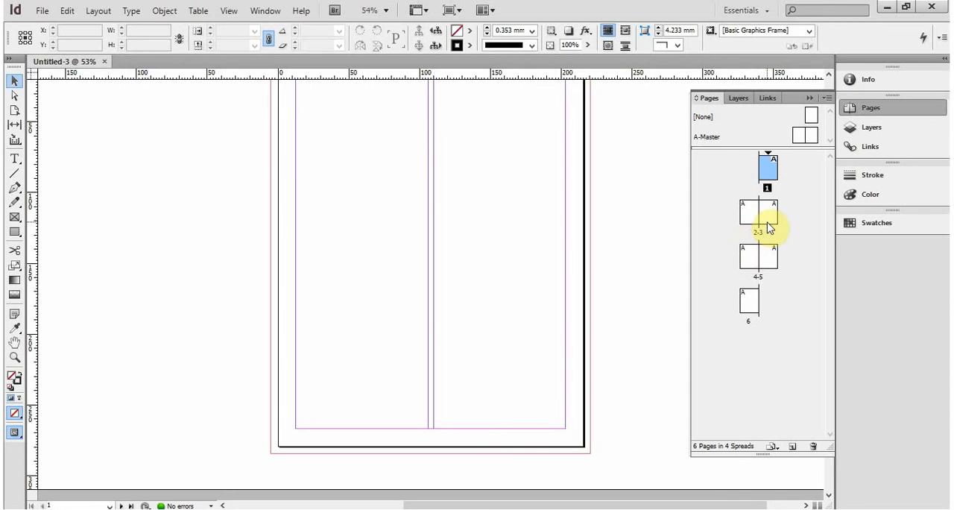
pyautogui.click(43, 11)
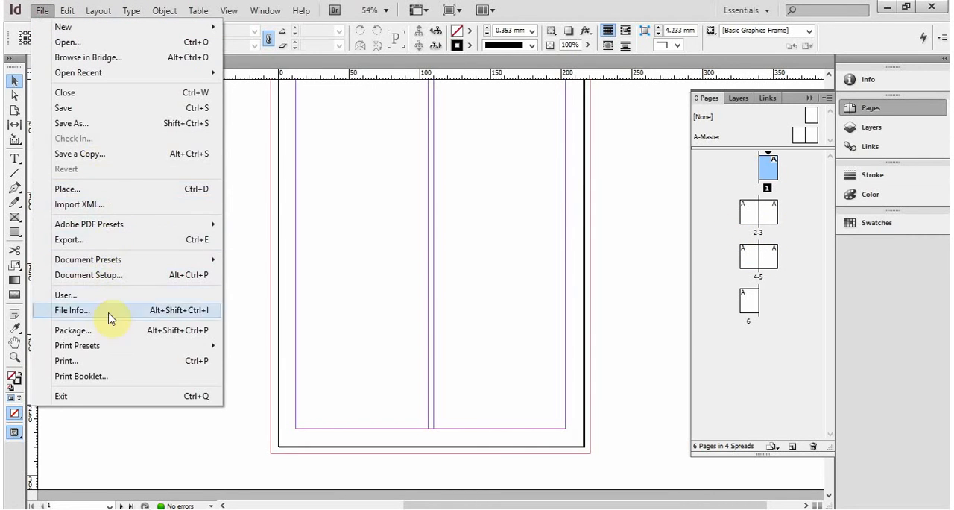
pyautogui.click(120, 275)
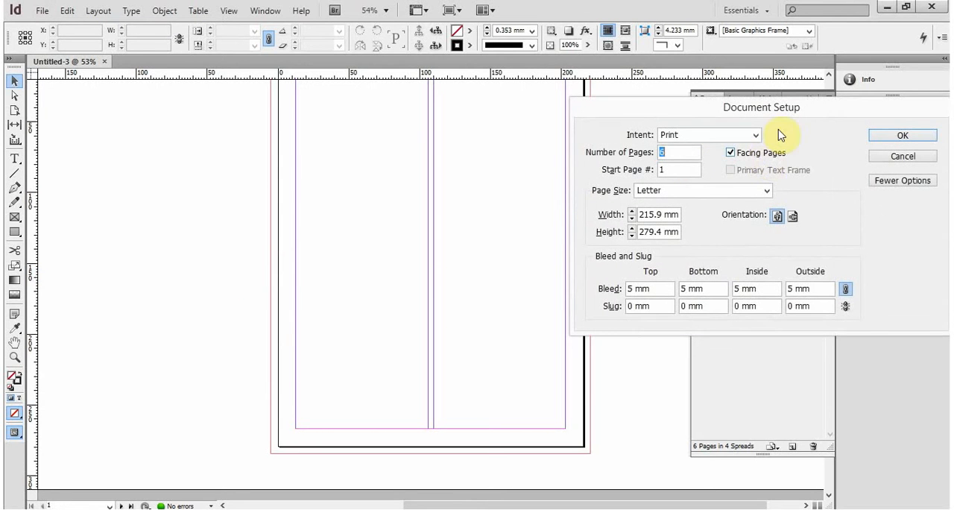
pyautogui.moveTo(777, 118); pyautogui.dragTo(330, 186)
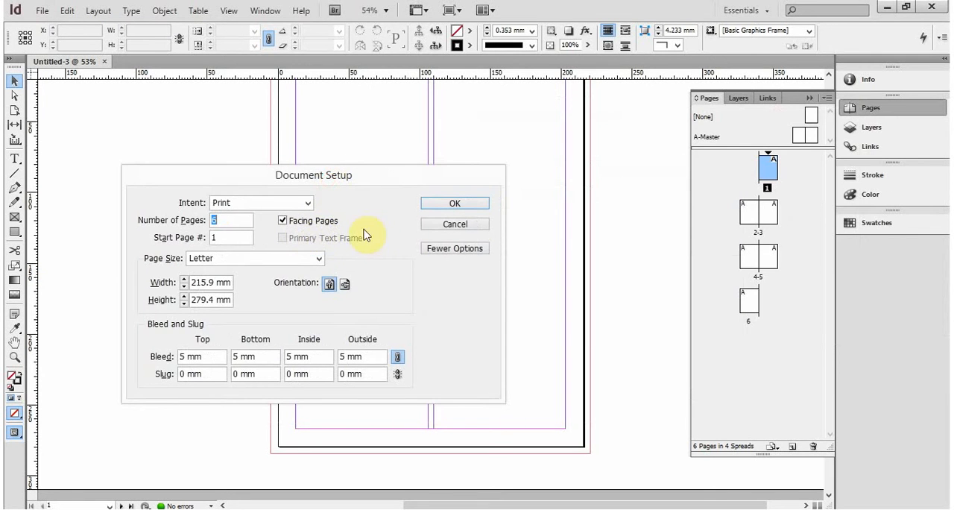
pyautogui.click(483, 227)
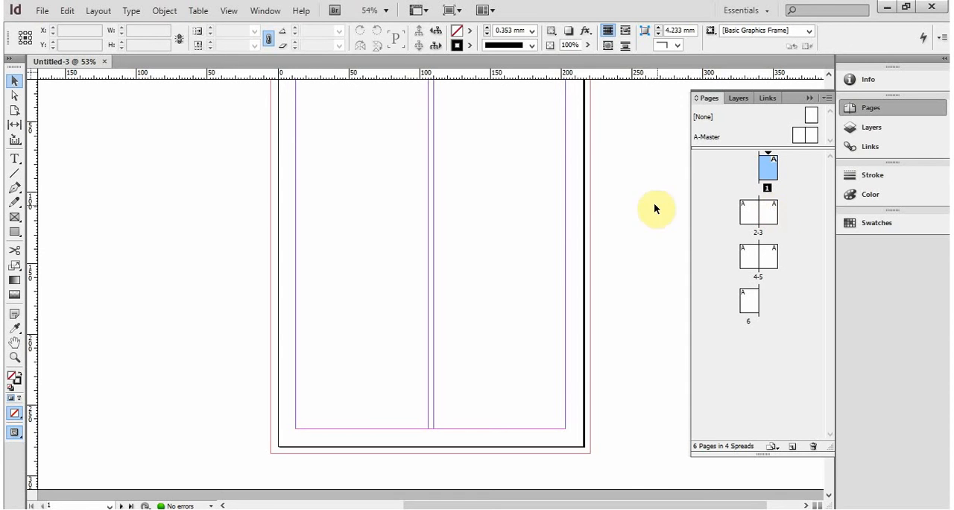
# - Go to page 1 and look through the individual pages of the first three spreads in the page overview
pyautogui.doubleClick(769, 169)
pyautogui.scroll(-1, 614, 211)
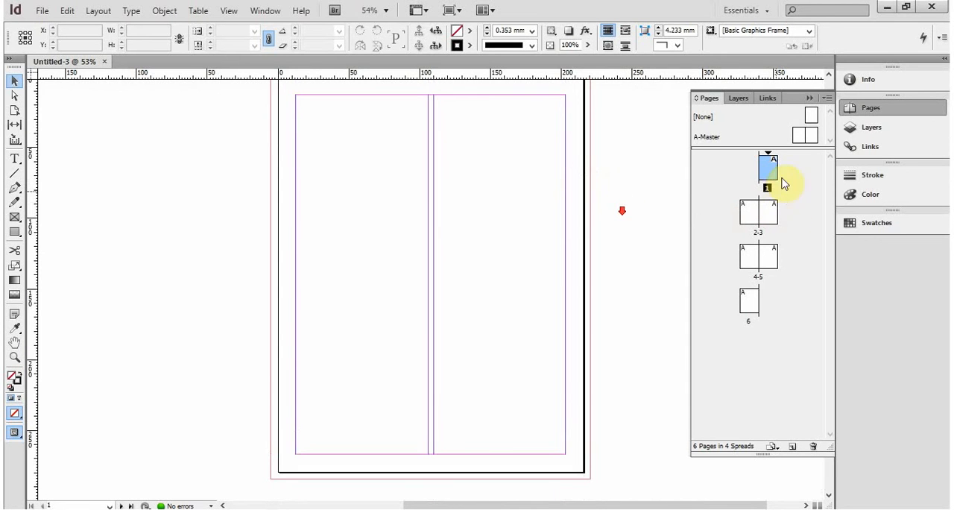
pyautogui.click(753, 218)
pyautogui.click(767, 171)
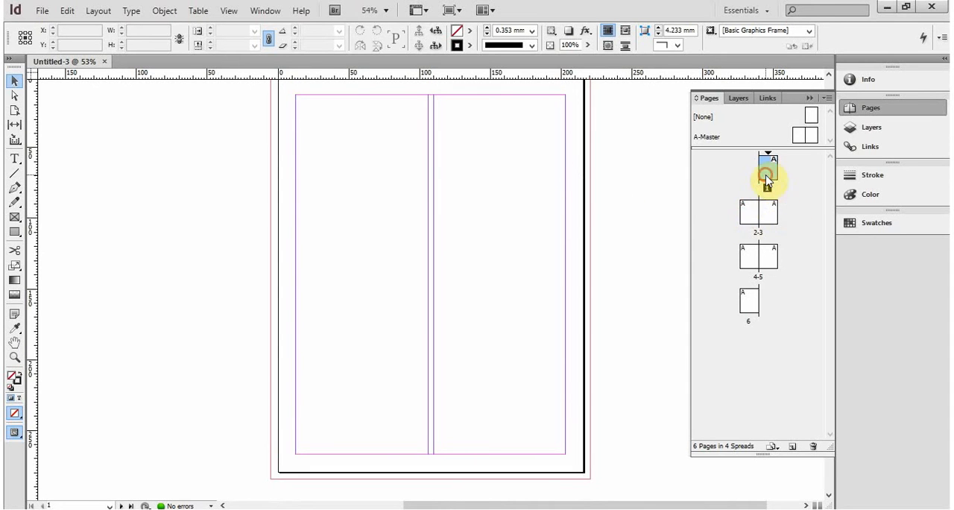
pyautogui.click(752, 214)
pyautogui.click(767, 249)
# - Try rearranging pages by moving page 5 and page 6 to earlier positions among the spreads
pyautogui.moveTo(775, 267)
pyautogui.mouseDown()
pyautogui.moveTo(769, 213)
pyautogui.moveTo(781, 215)
pyautogui.moveTo(772, 264)
pyautogui.mouseUp()
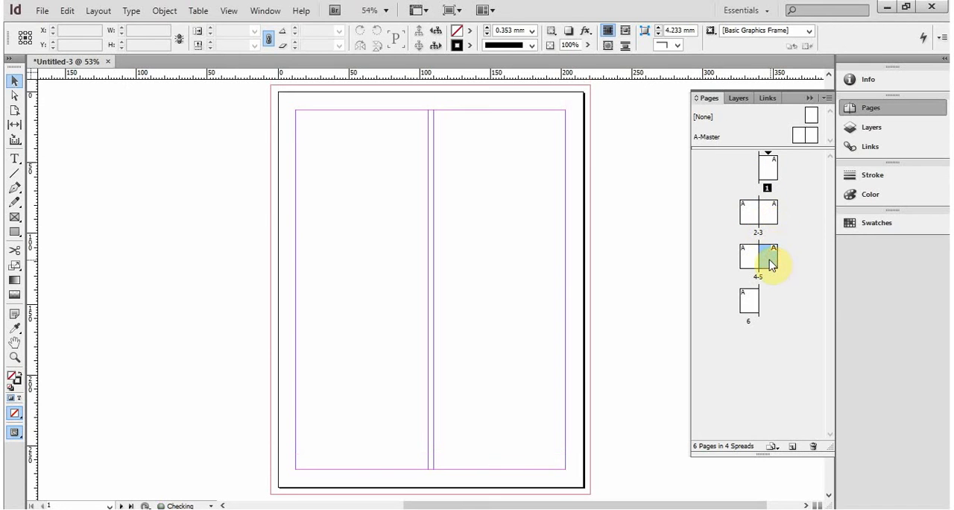
pyautogui.click(763, 212)
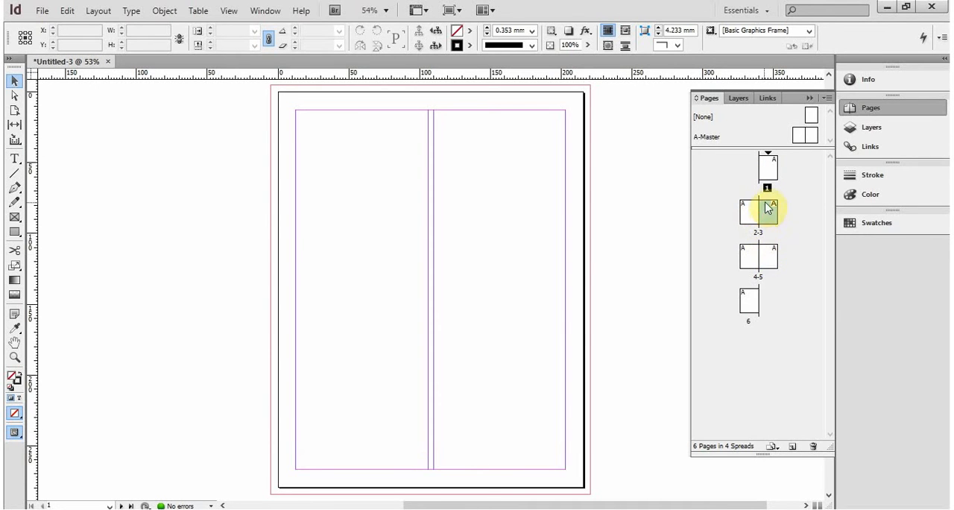
pyautogui.moveTo(750, 320); pyautogui.dragTo(773, 241)
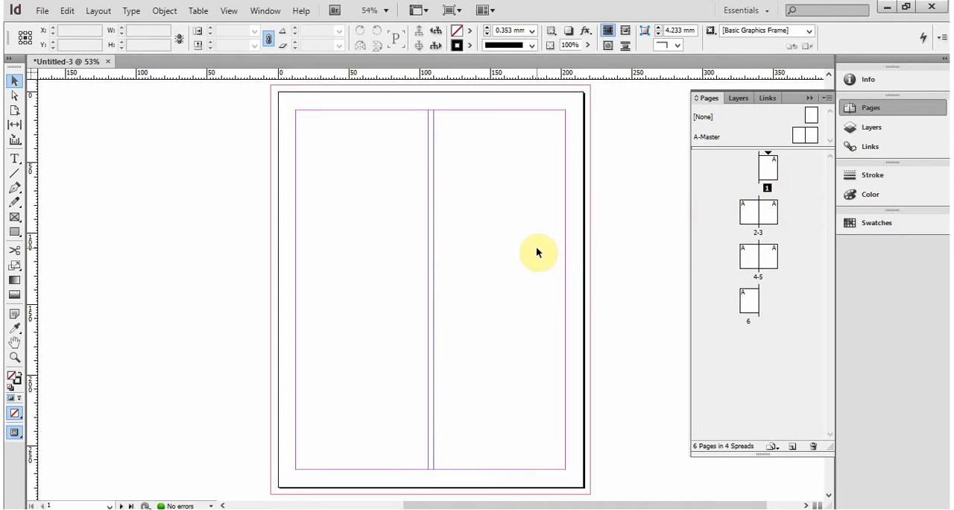
pyautogui.click(753, 216)
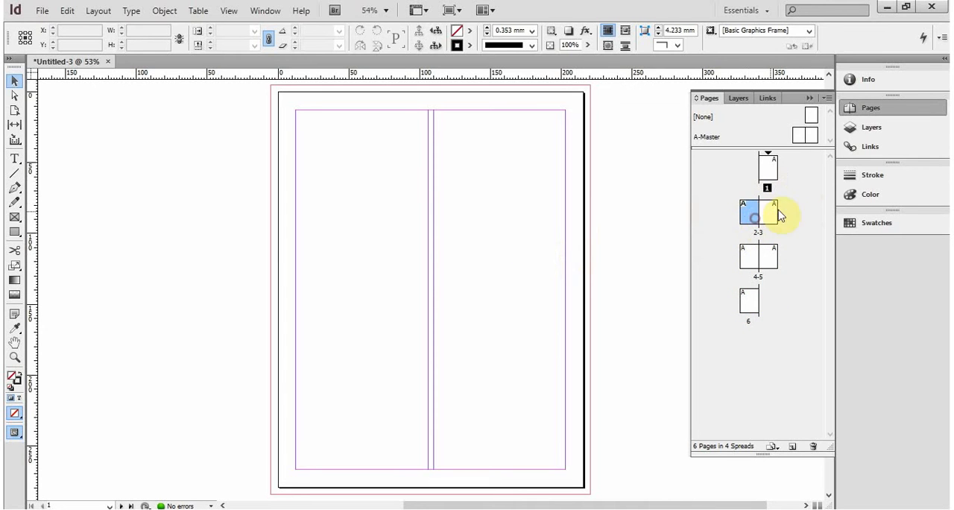
pyautogui.click(761, 255)
# - Add a text frame covering almost all of page 1 and enter the number 1 in it
pyautogui.click(768, 170)
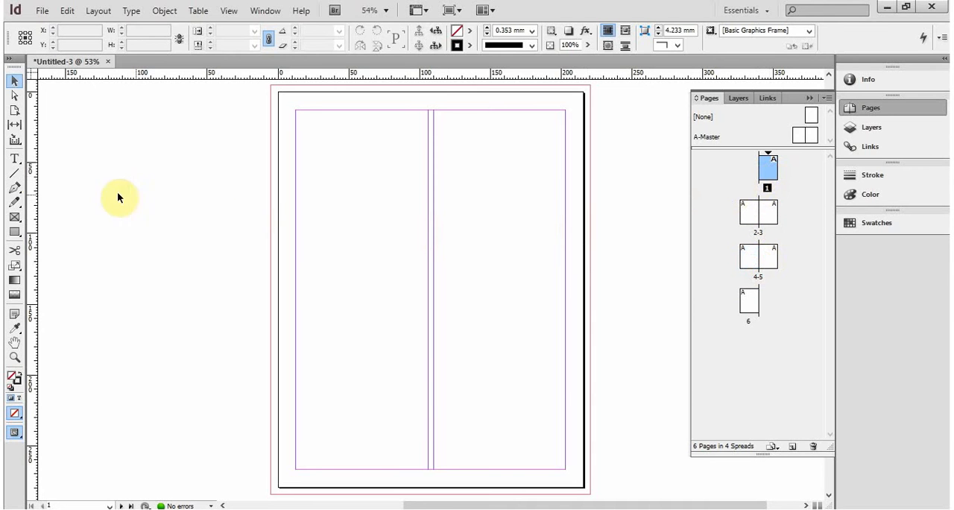
pyautogui.click(14, 158)
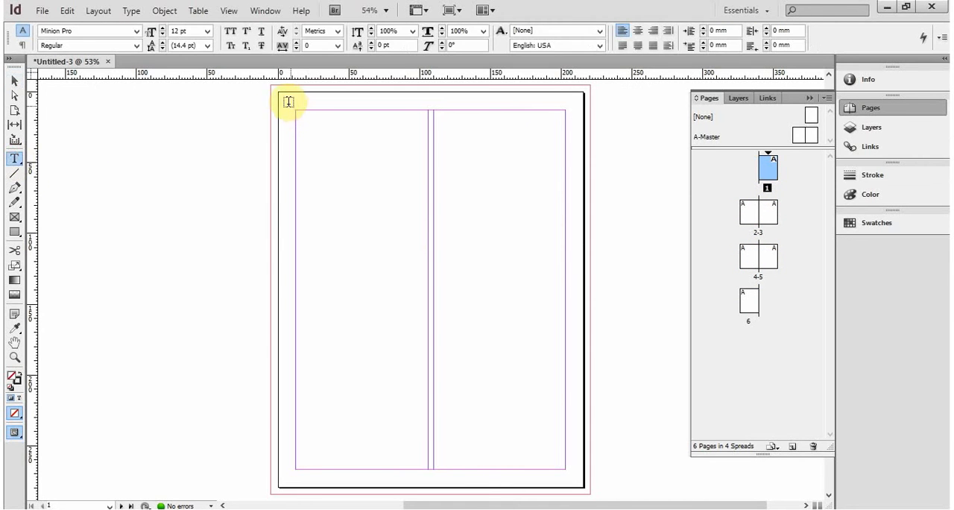
pyautogui.moveTo(278, 97); pyautogui.dragTo(582, 487)
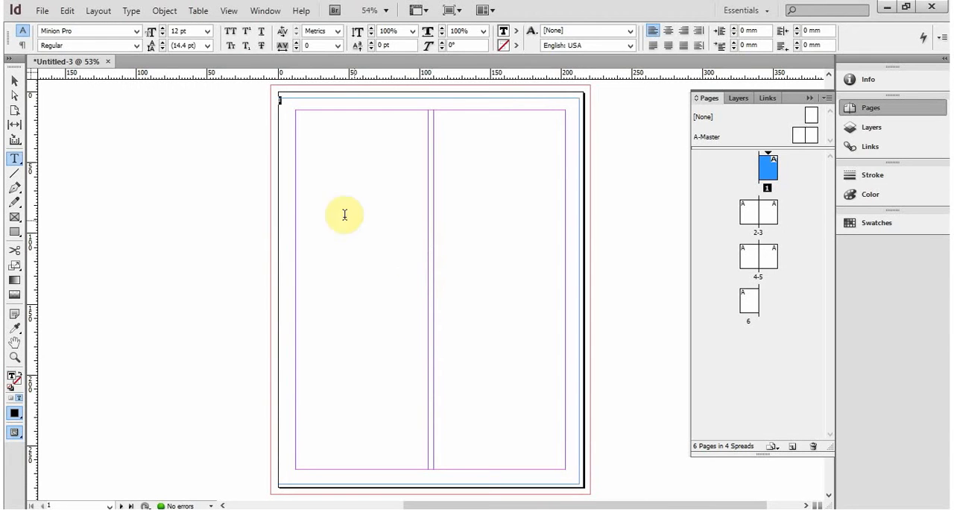
# - Set the number 1 on page 1 to 500 pt and centre it horizontally in its text frame
pyautogui.click(209, 32)
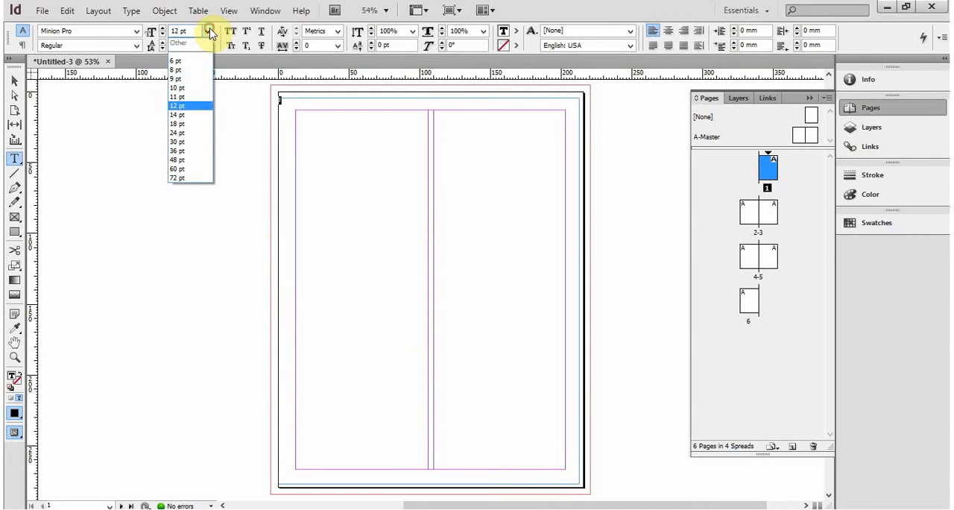
pyautogui.click(188, 178)
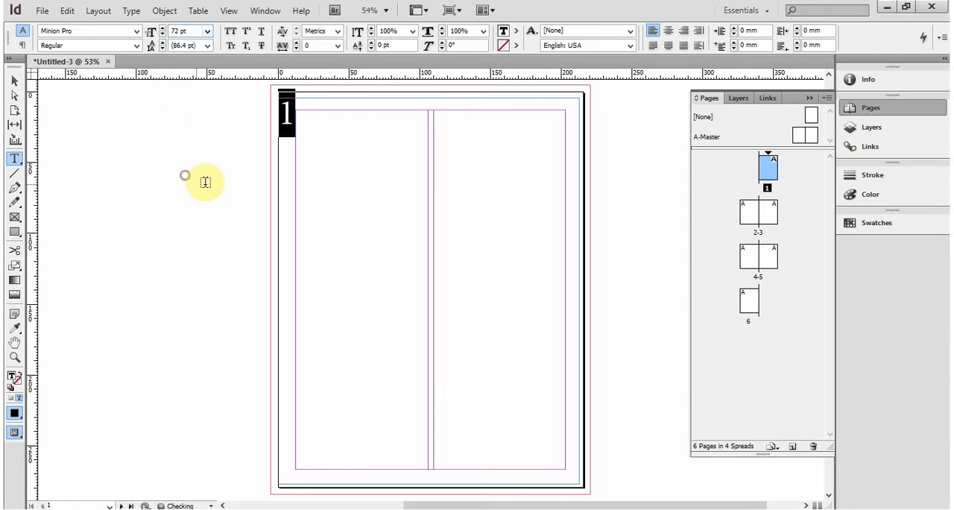
pyautogui.doubleClick(186, 31)
pyautogui.write('500')
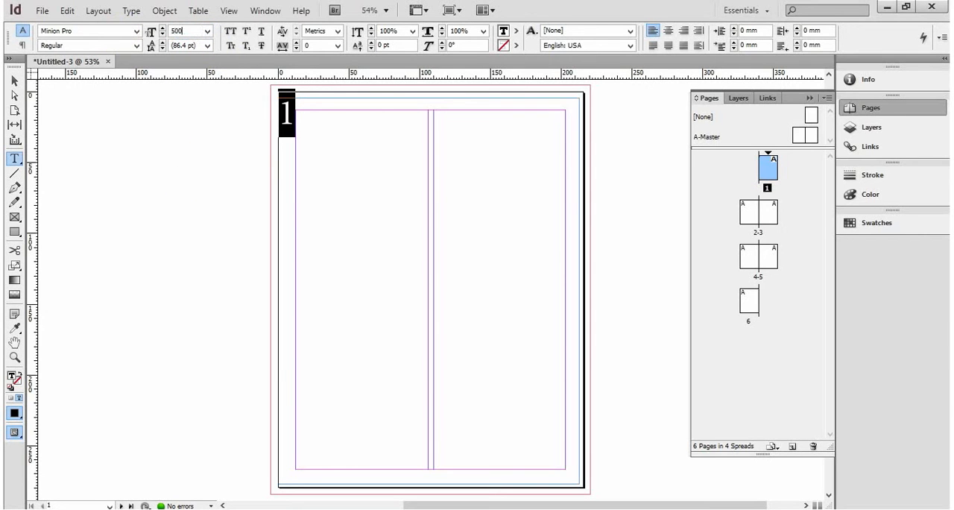
pyautogui.press('Return')
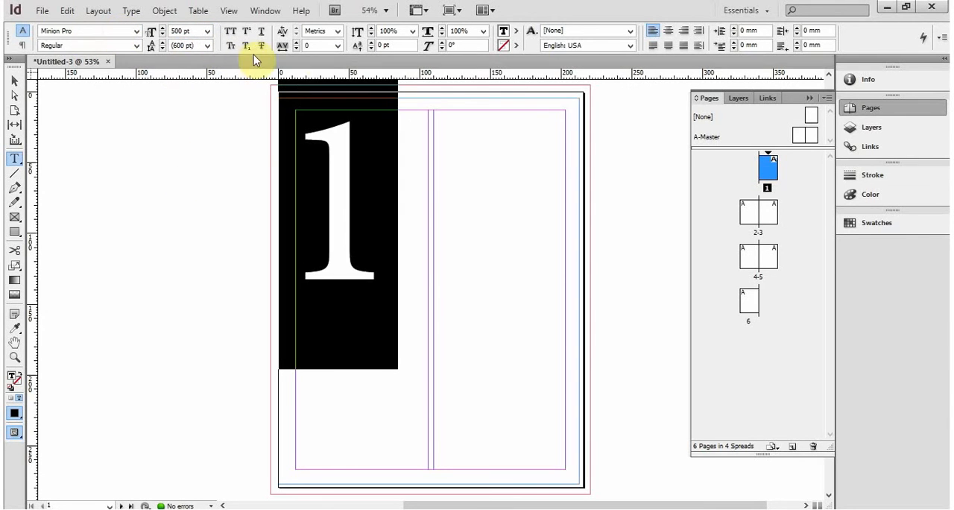
pyautogui.click(667, 30)
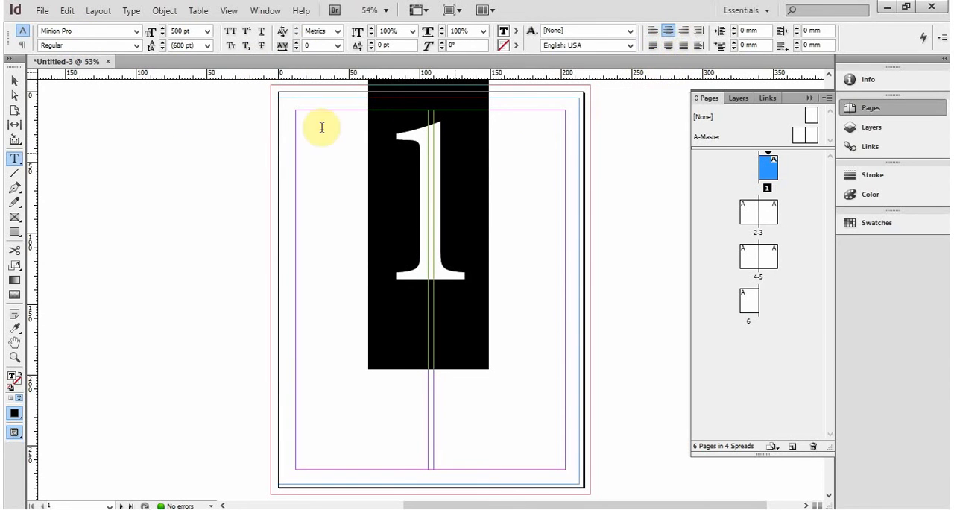
# - Shrink the number's text frame to about 175.5 × 144.7 mm and move it near the centre of page 1
pyautogui.click(15, 80)
pyautogui.click(623, 221)
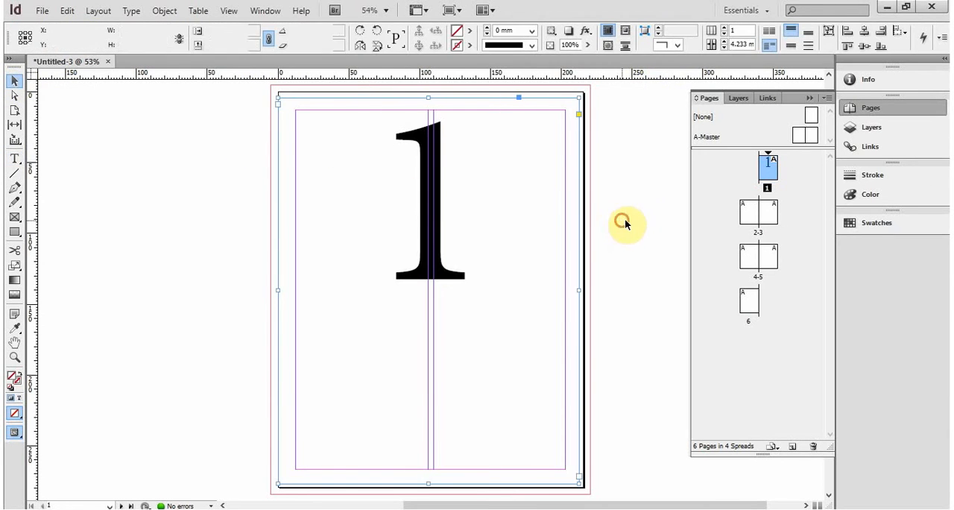
pyautogui.click(431, 207)
pyautogui.moveTo(579, 483); pyautogui.dragTo(527, 301)
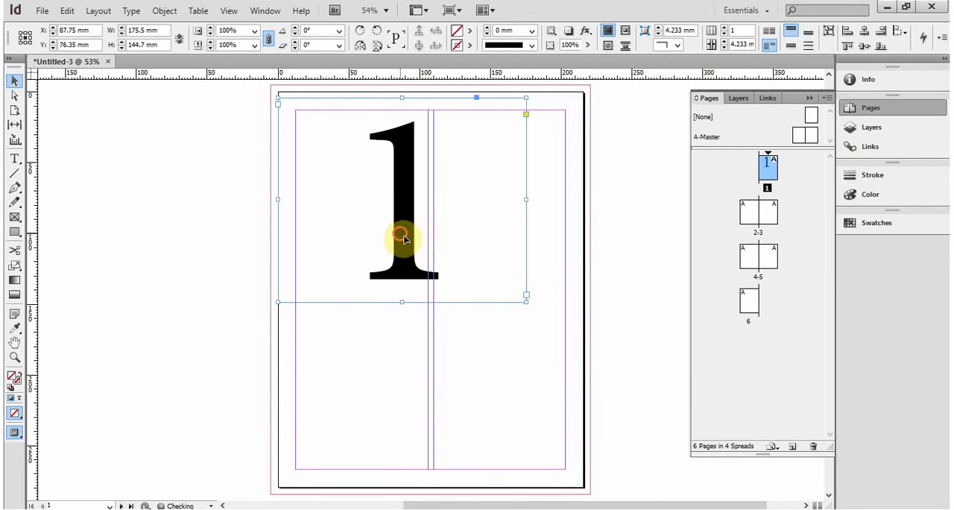
pyautogui.moveTo(402, 235); pyautogui.dragTo(429, 307)
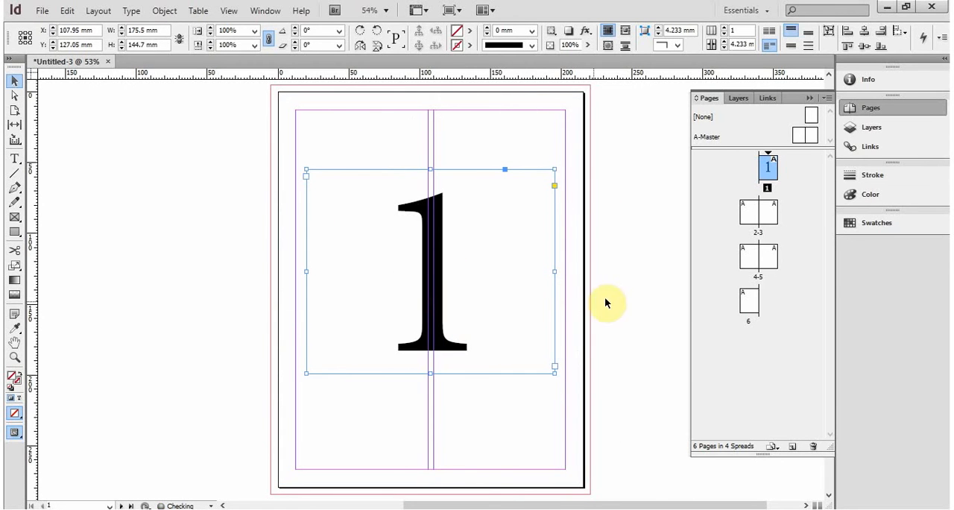
# - Switch back and forth between page 1 and page 2 to compare the numbered page with the empty one
pyautogui.doubleClick(747, 212)
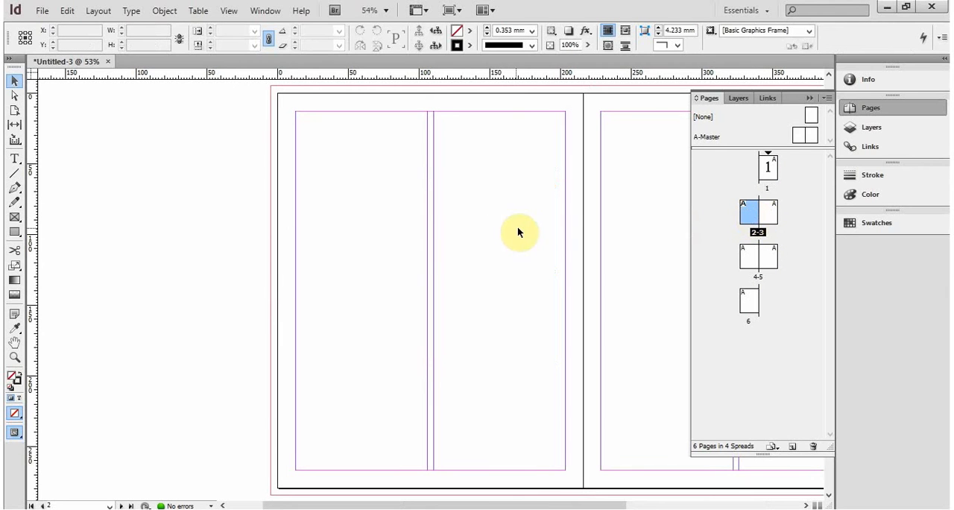
pyautogui.doubleClick(771, 170)
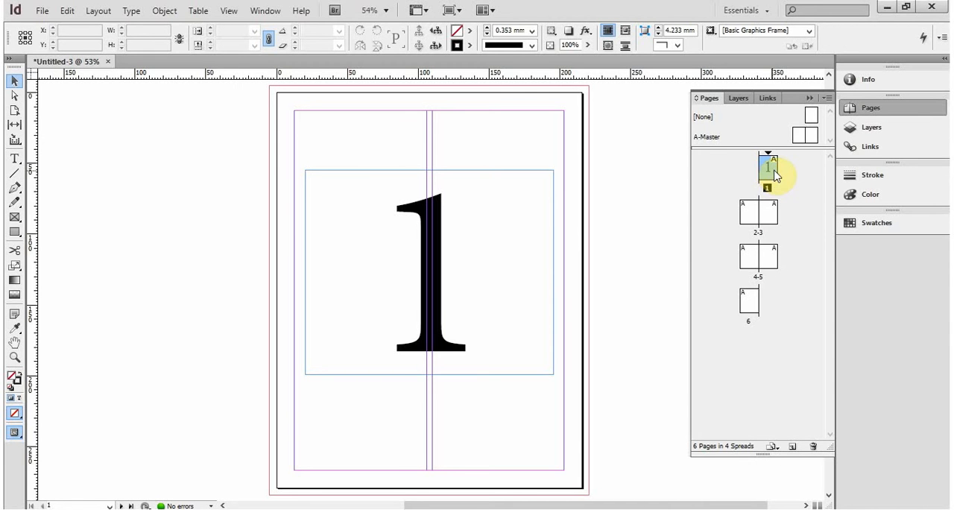
pyautogui.click(749, 216)
pyautogui.doubleClick(748, 215)
pyautogui.press('t')
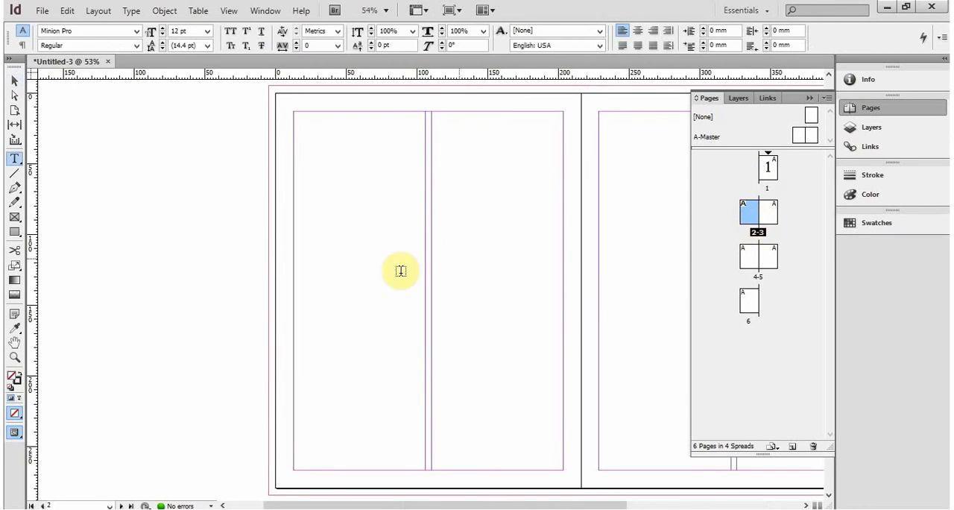
pyautogui.click(770, 170)
pyautogui.doubleClick(767, 174)
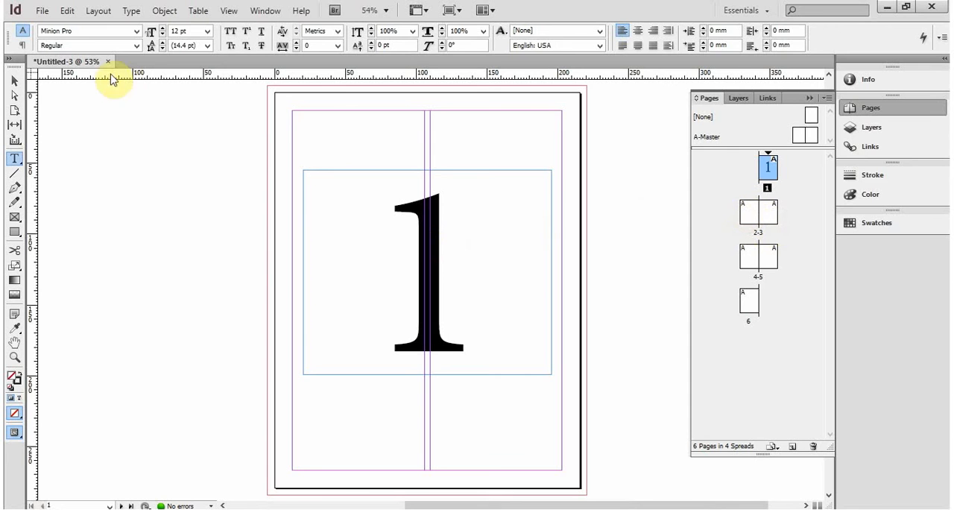
# - Copy the number frame from page 1 and paste it onto pages 2 and 3
pyautogui.click(14, 81)
pyautogui.click(441, 296)
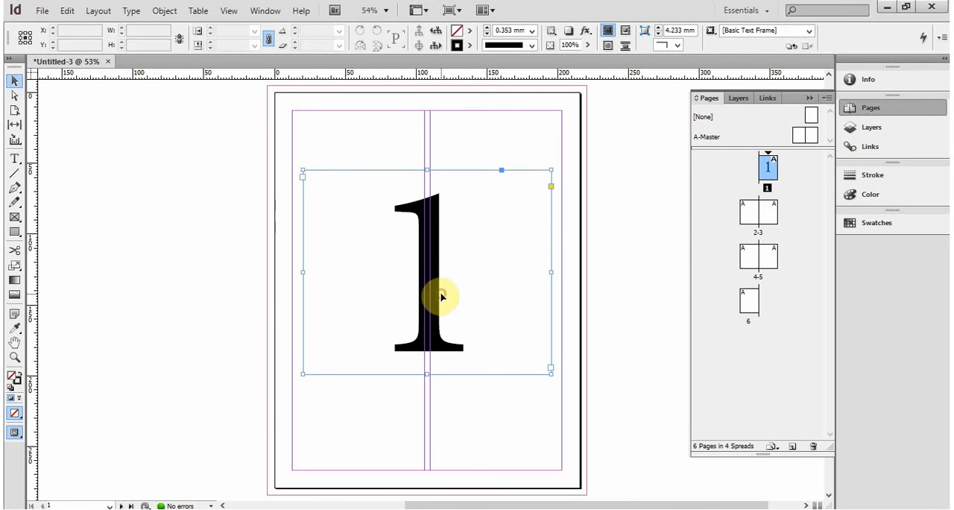
pyautogui.doubleClick(746, 216)
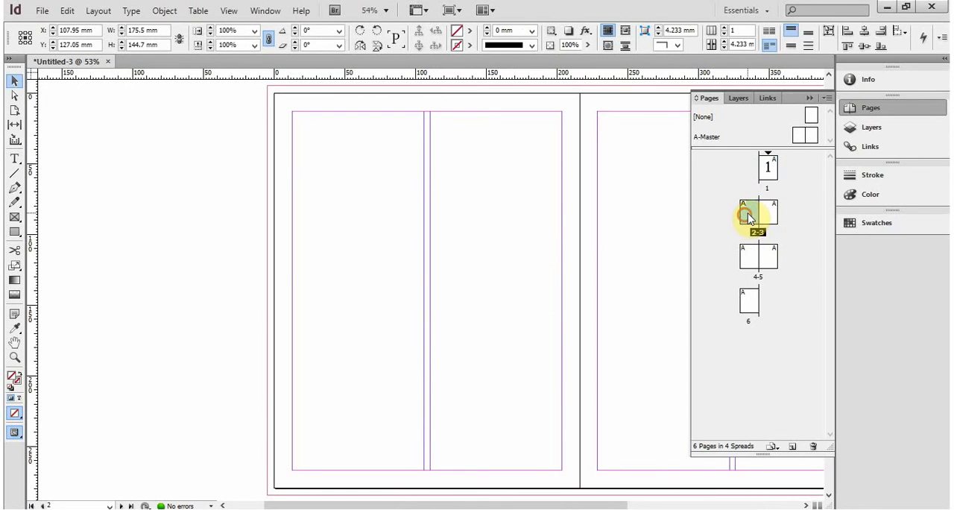
pyautogui.hotkey('ctrl', 'v')
pyautogui.doubleClick(770, 213)
pyautogui.hotkey('ctrl', 'v')
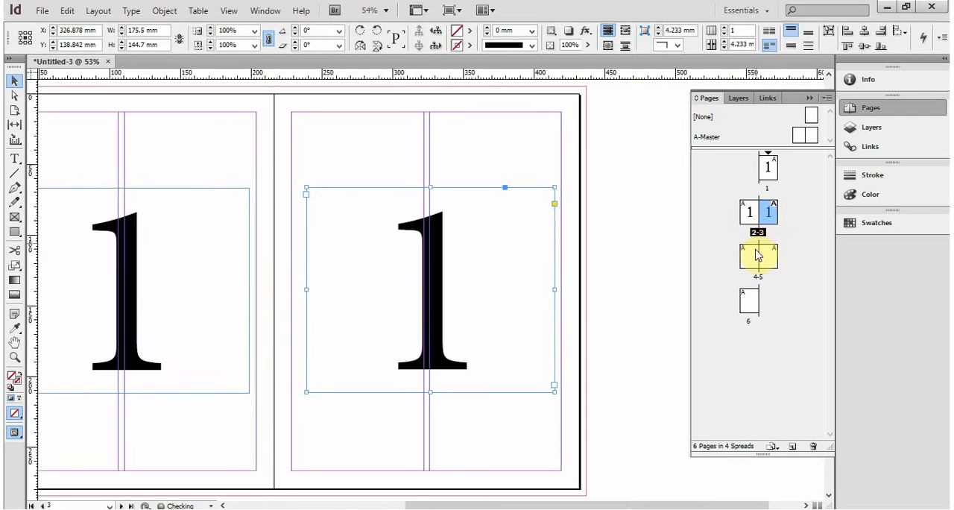
# - Paste the copied number frame onto pages 4, 5 and 6
pyautogui.doubleClick(758, 255)
pyautogui.hotkey('ctrl', 'v')
pyautogui.doubleClick(770, 256)
pyautogui.hotkey('ctrl', 'v')
pyautogui.click(747, 307)
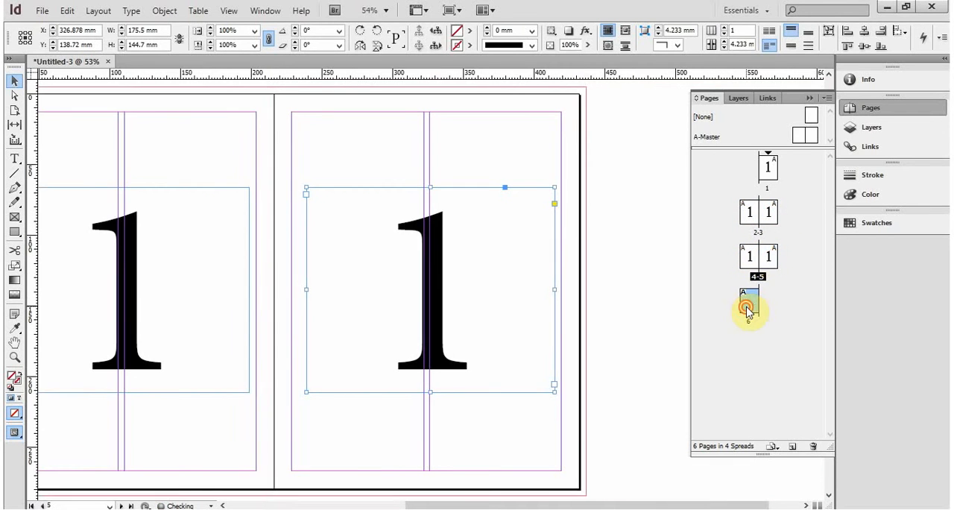
pyautogui.doubleClick(747, 308)
pyautogui.hotkey('ctrl', 'v')
# - Change the pasted number on page 2 to 2 and the one on page 3 to 3
pyautogui.doubleClick(751, 215)
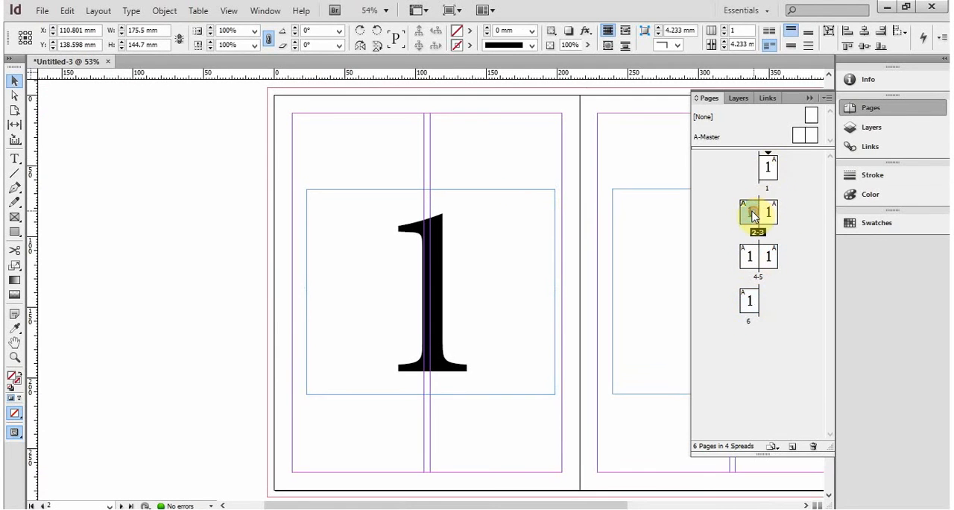
pyautogui.click(443, 264)
pyautogui.doubleClick(443, 263)
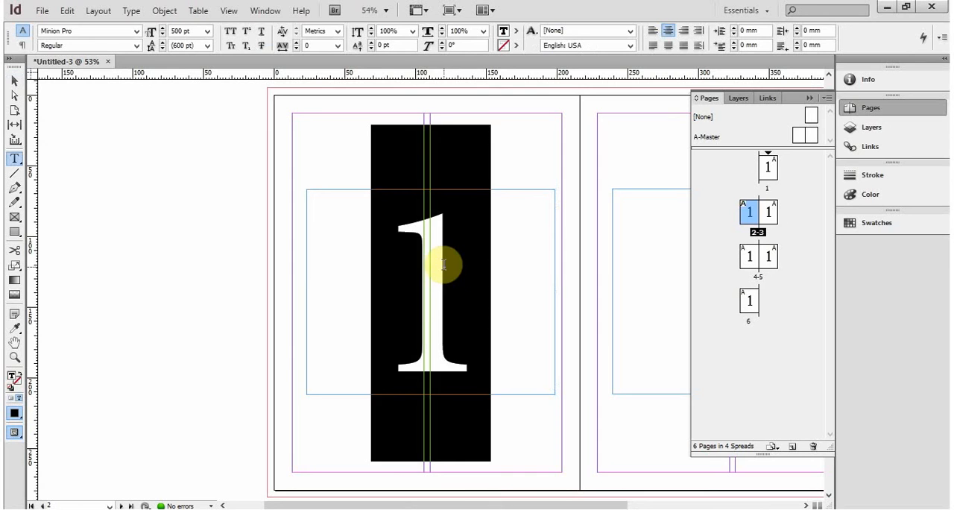
pyautogui.write('2')
pyautogui.doubleClick(771, 216)
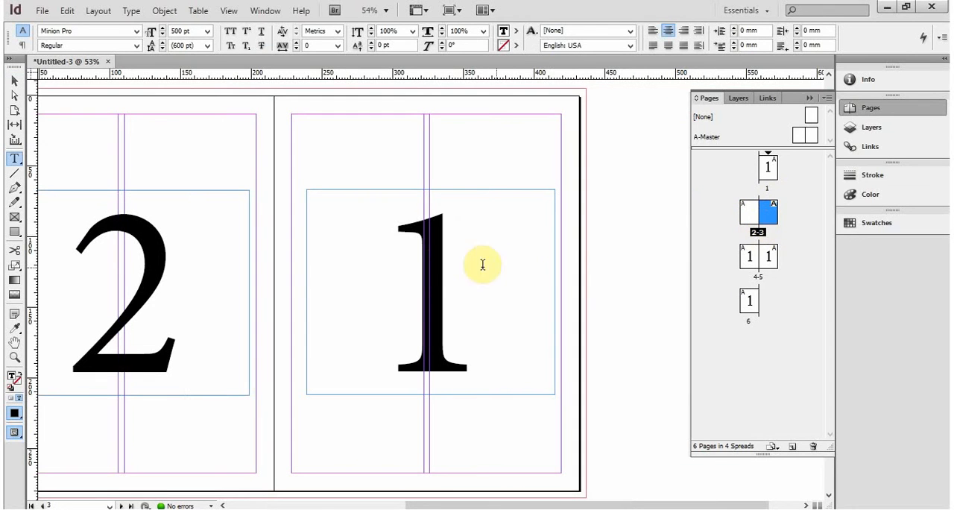
pyautogui.doubleClick(438, 265)
pyautogui.write('3')
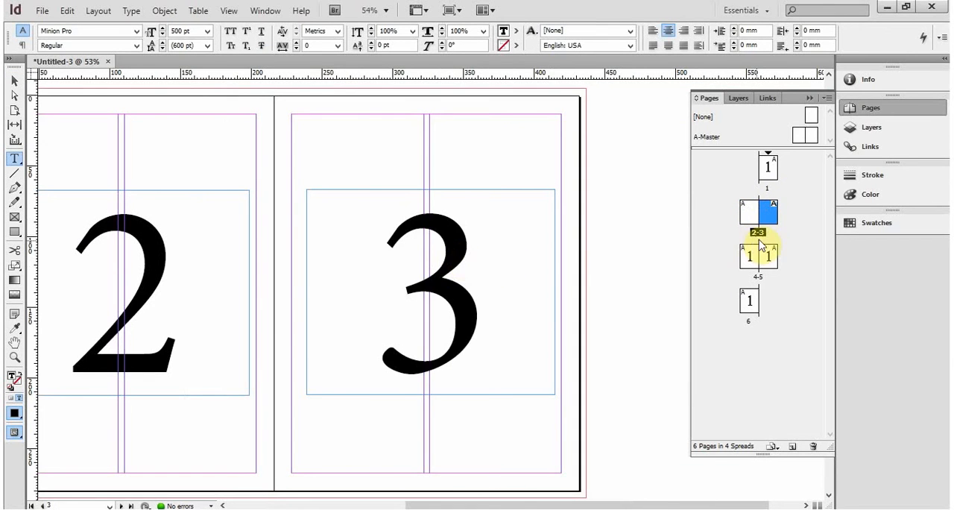
# - Change the pasted number on page 4 to 4 and the one on page 5 to 5
pyautogui.doubleClick(752, 255)
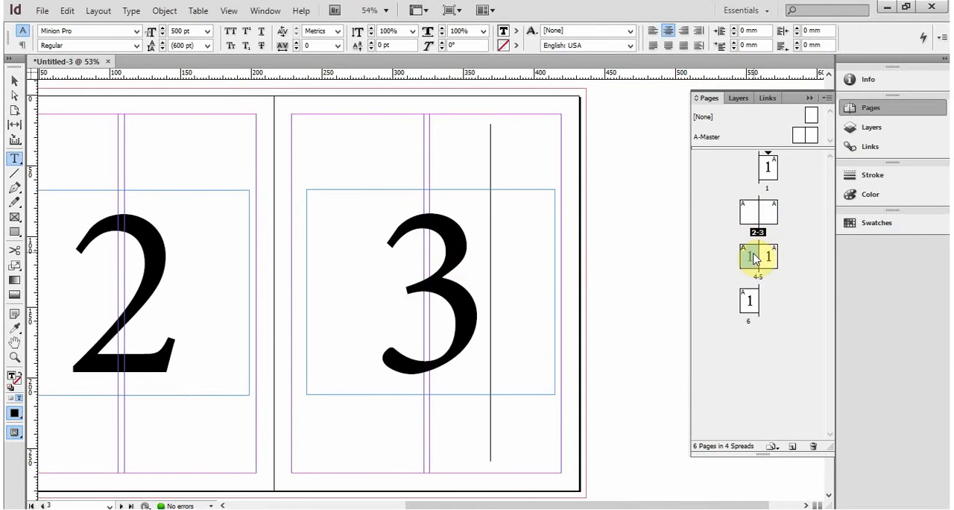
pyautogui.doubleClick(474, 263)
pyautogui.write('4')
pyautogui.doubleClick(768, 257)
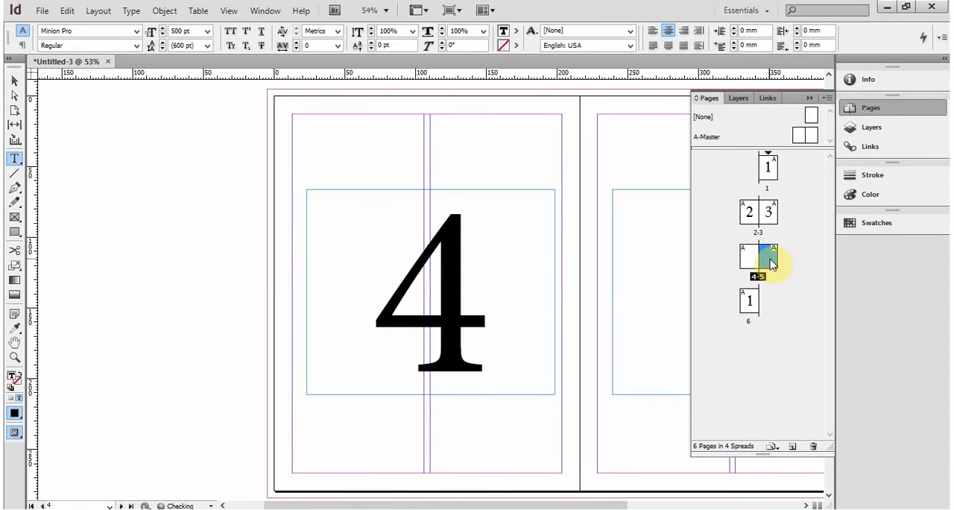
pyautogui.doubleClick(478, 262)
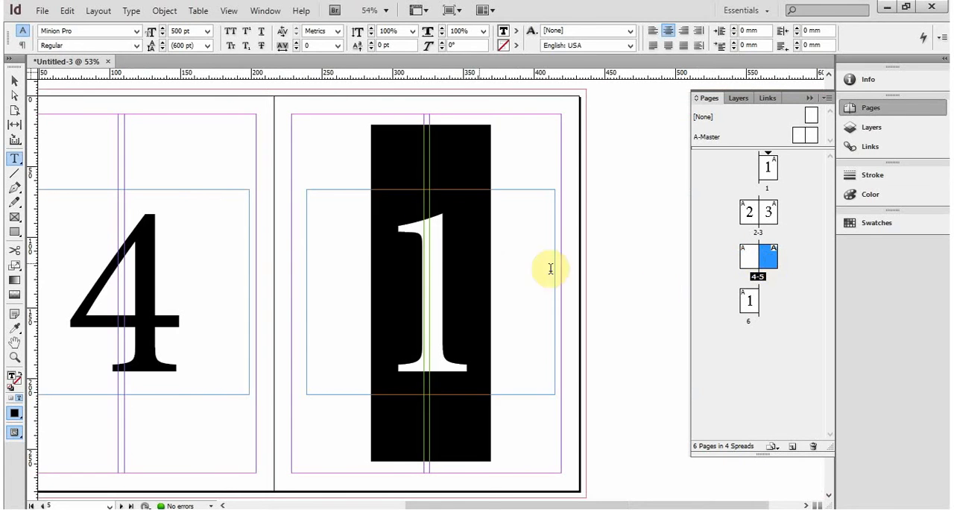
pyautogui.write('5')
# - Change the pasted number on page 6 to 6 and deselect its frame
pyautogui.doubleClick(751, 301)
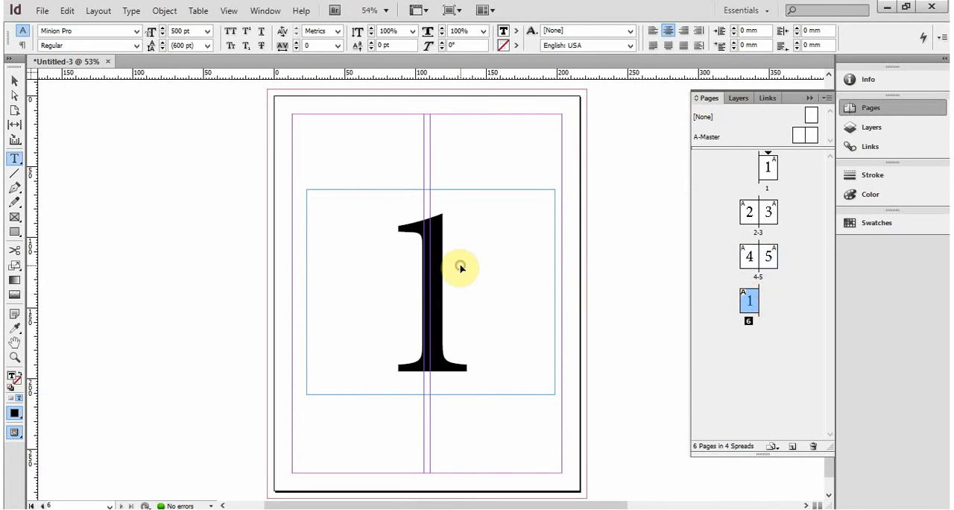
pyautogui.doubleClick(462, 267)
pyautogui.write('6')
pyautogui.click(14, 79)
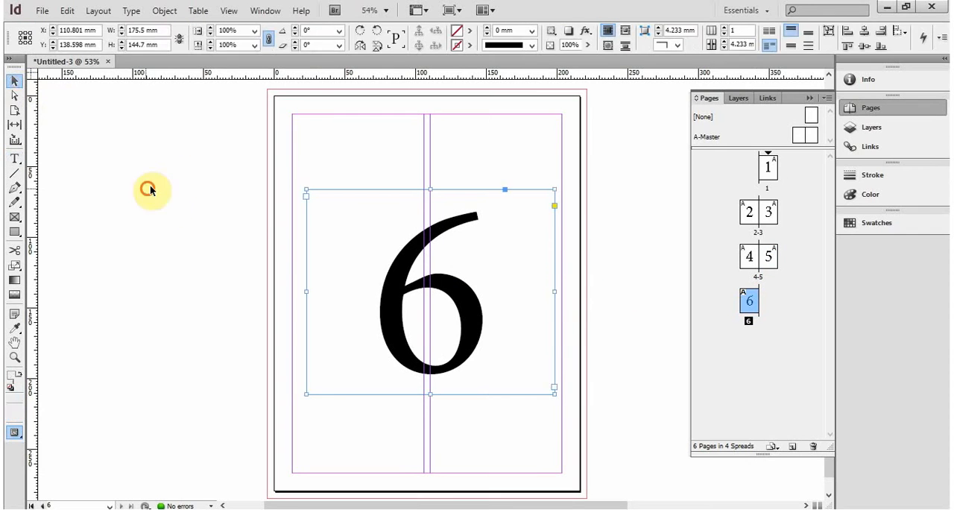
pyautogui.click(149, 187)
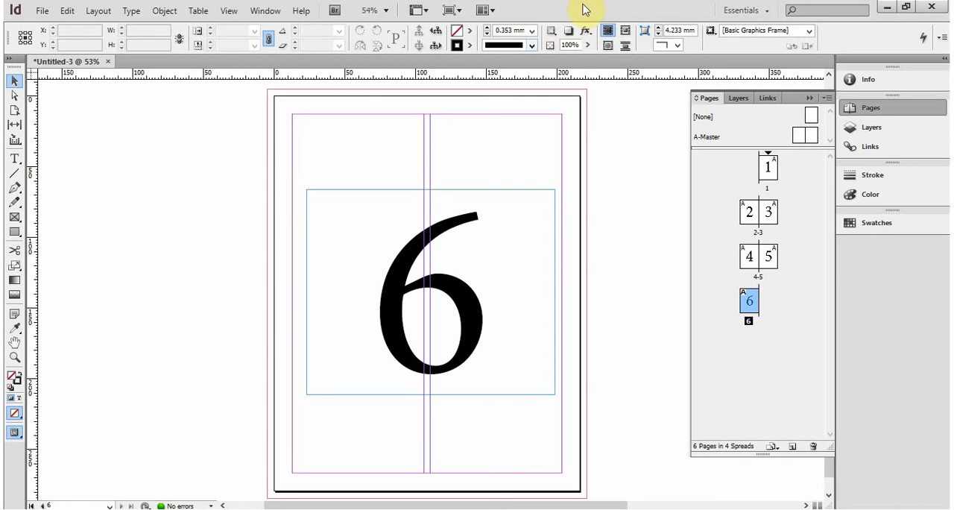
# - Delete the number frames from pages 6 and 5
pyautogui.click(465, 298)
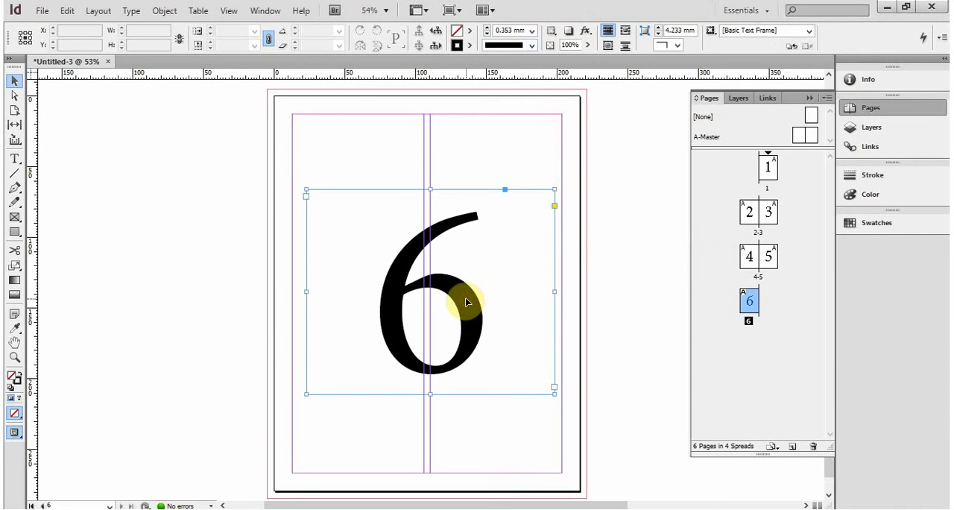
pyautogui.press('Delete')
pyautogui.doubleClick(770, 264)
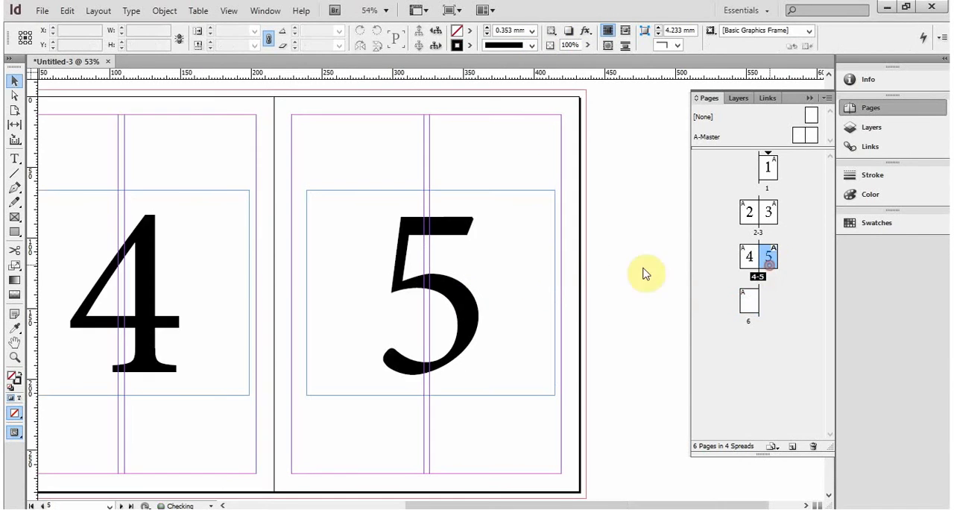
pyautogui.click(517, 266)
pyautogui.press('Delete')
# - Delete the number frames from pages 4, 3 and 2, keeping only the one on page 1
pyautogui.doubleClick(749, 257)
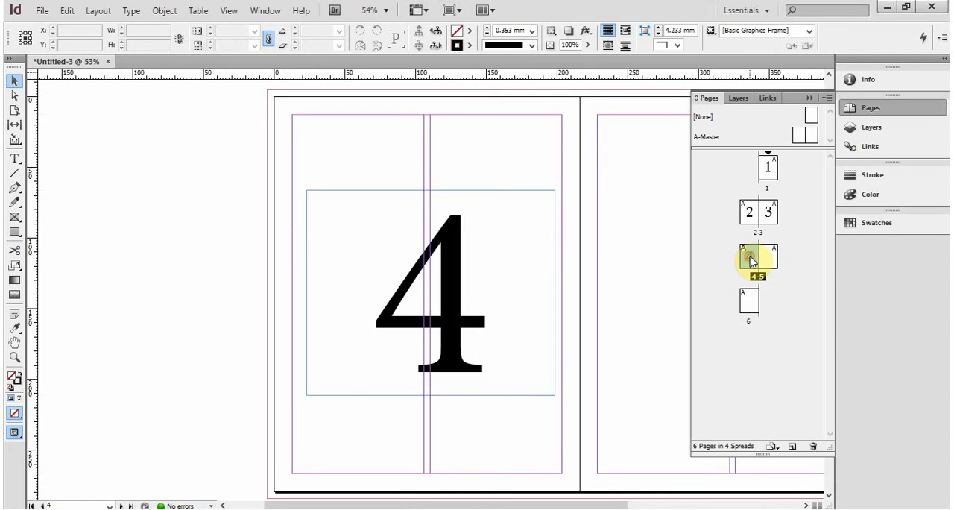
pyautogui.doubleClick(764, 260)
pyautogui.doubleClick(749, 257)
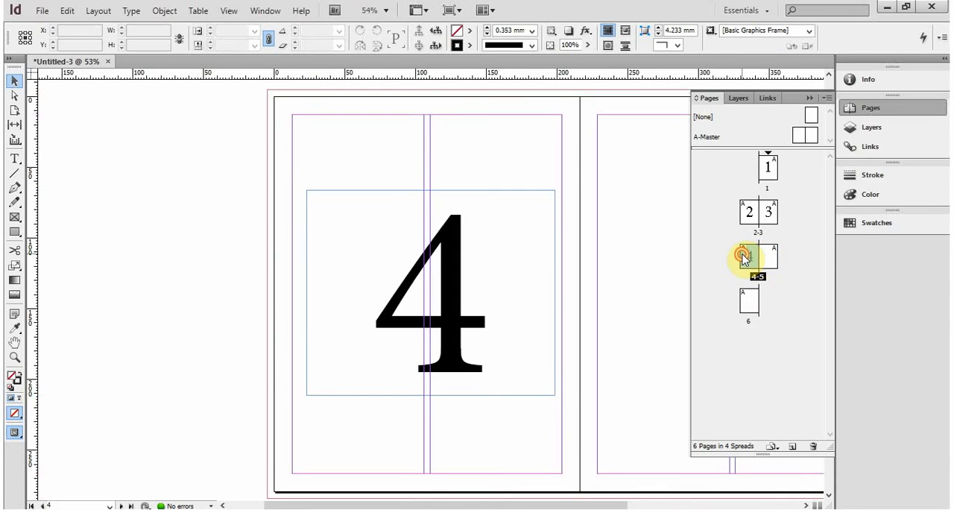
pyautogui.click(747, 213)
pyautogui.click(470, 260)
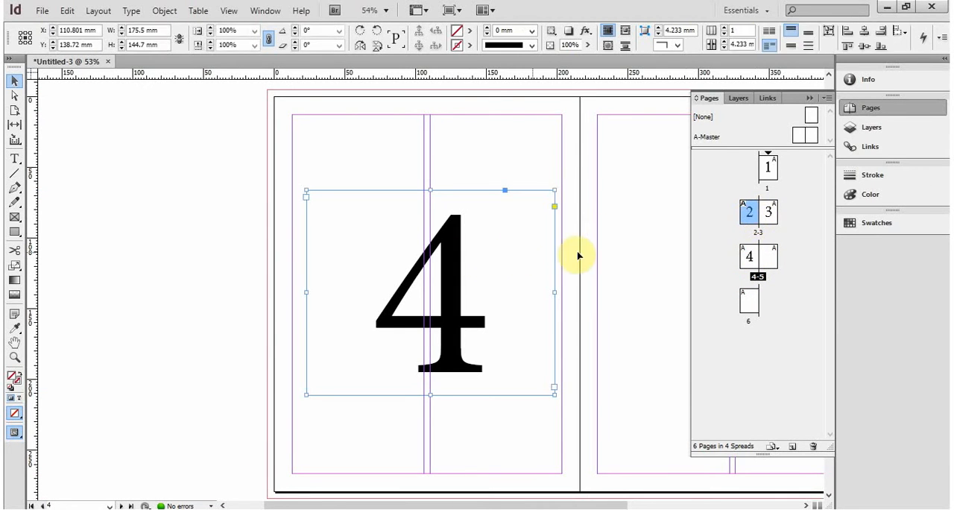
pyautogui.press('Delete')
pyautogui.doubleClick(769, 212)
pyautogui.click(470, 265)
pyautogui.press('Delete')
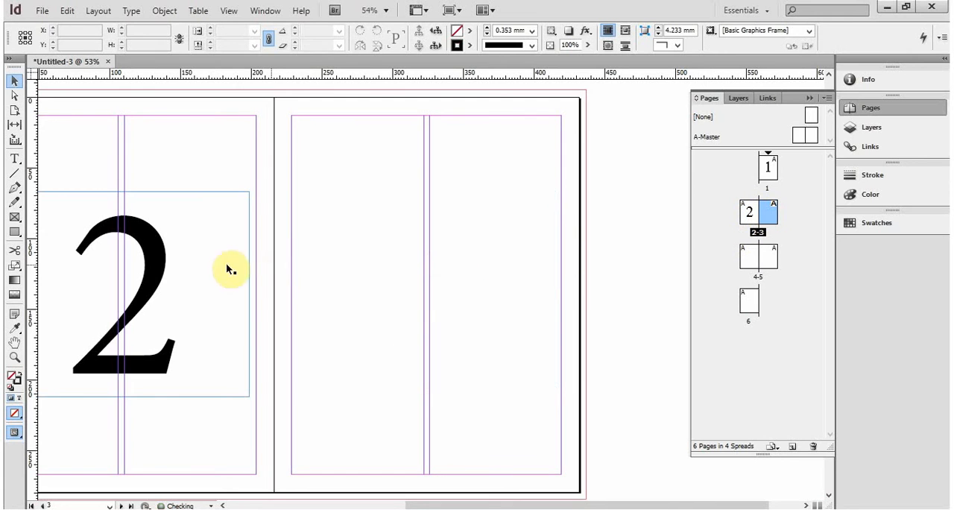
pyautogui.click(168, 269)
pyautogui.press('Delete')
# - Copy the large 1 frame from page 1 again and paste it onto both pages of the 2-3 spread
pyautogui.doubleClick(768, 167)
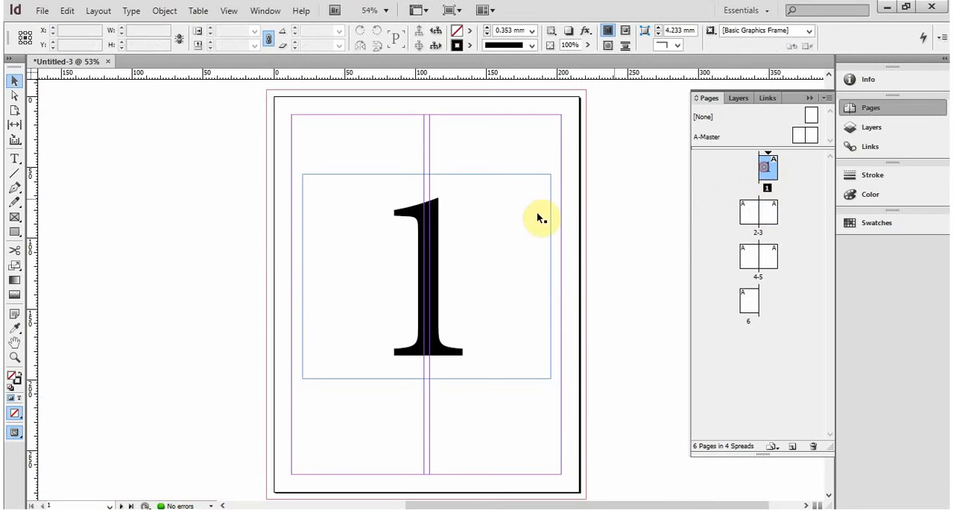
pyautogui.click(428, 229)
pyautogui.hotkey('ctrl', 'c')
pyautogui.doubleClick(748, 216)
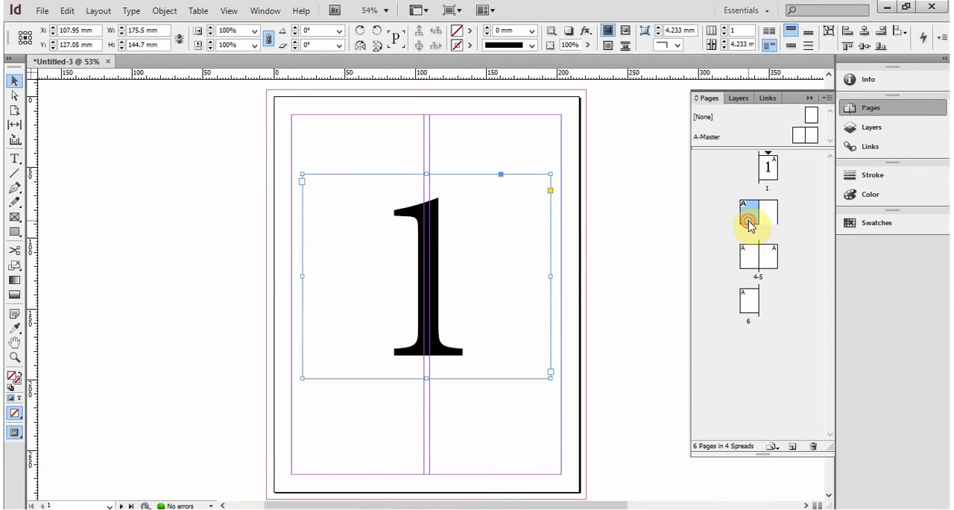
pyautogui.hotkey('ctrl', 'v')
pyautogui.doubleClick(768, 213)
pyautogui.hotkey('ctrl', 'v')
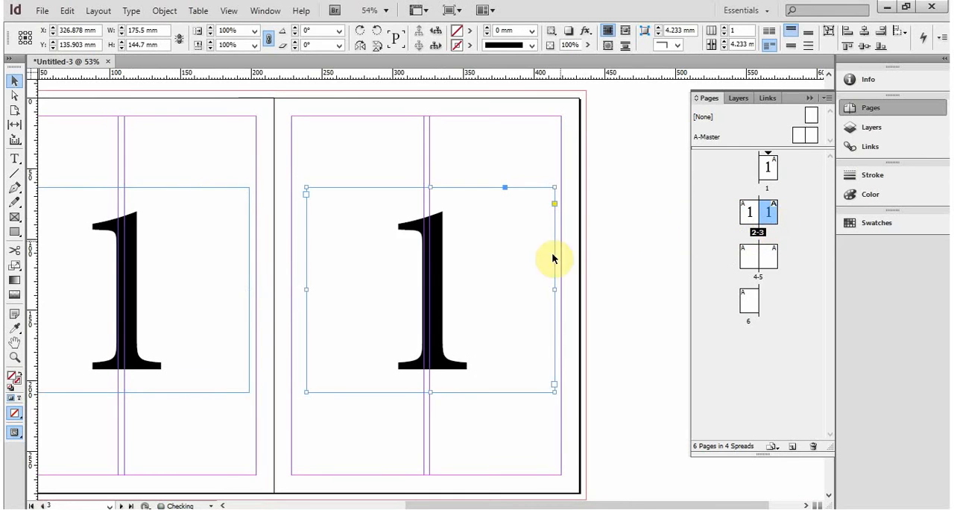
# - Paste the copied number frame onto both pages of the 4-5 spread and onto page 6
pyautogui.click(749, 257)
pyautogui.doubleClick(749, 257)
pyautogui.hotkey('ctrl', 'v')
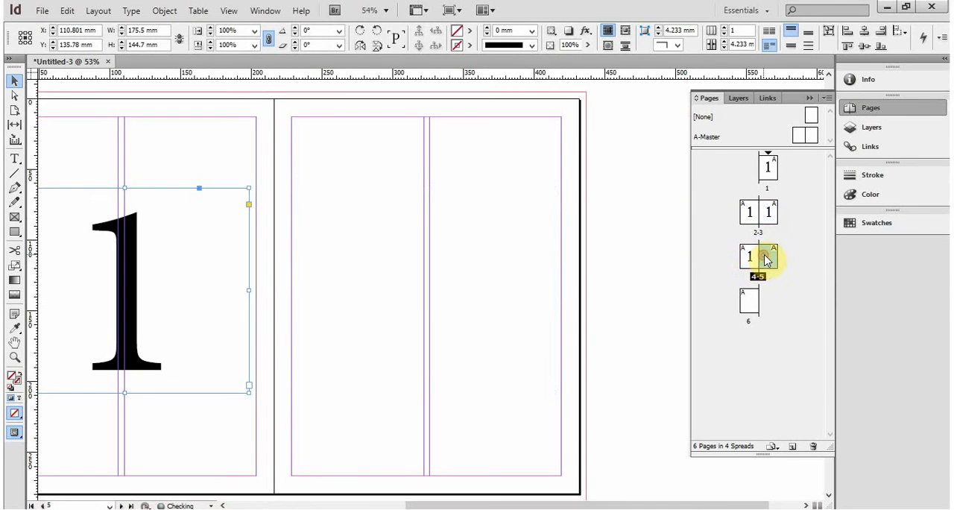
pyautogui.doubleClick(768, 257)
pyautogui.hotkey('ctrl', 'v')
pyautogui.doubleClick(749, 299)
pyautogui.hotkey('ctrl', 'v')
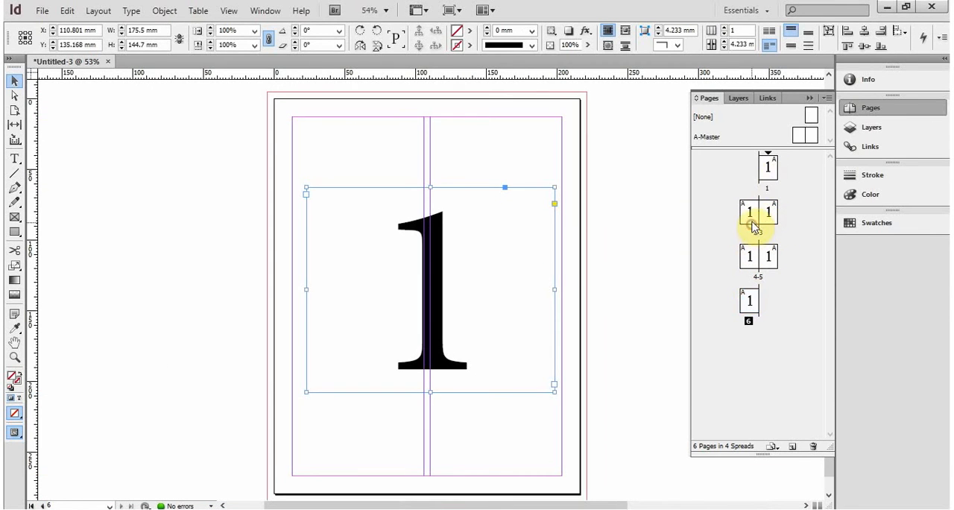
# - Change the pasted number on page 2 to 2 and deselect its frame
pyautogui.doubleClick(749, 213)
pyautogui.click(437, 261)
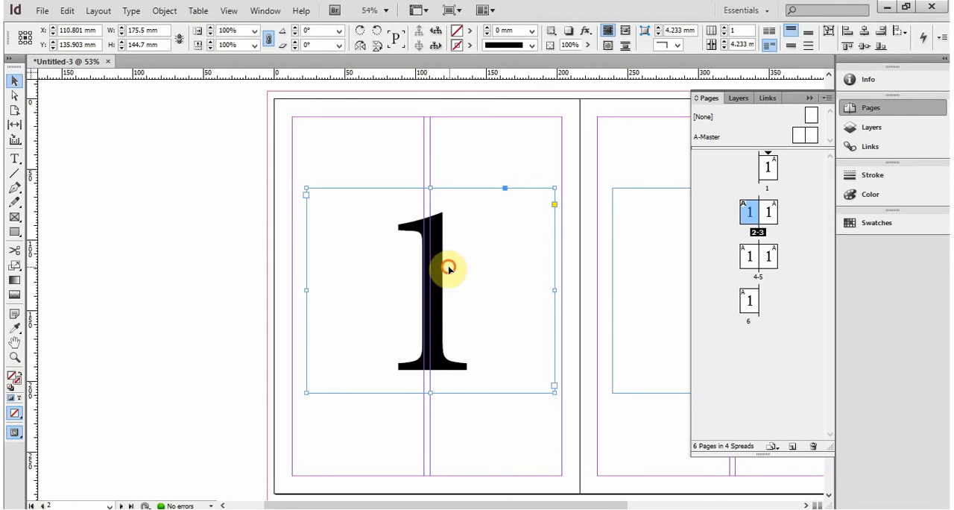
pyautogui.doubleClick(447, 266)
pyautogui.write('2')
pyautogui.doubleClick(486, 277)
pyautogui.write('2')
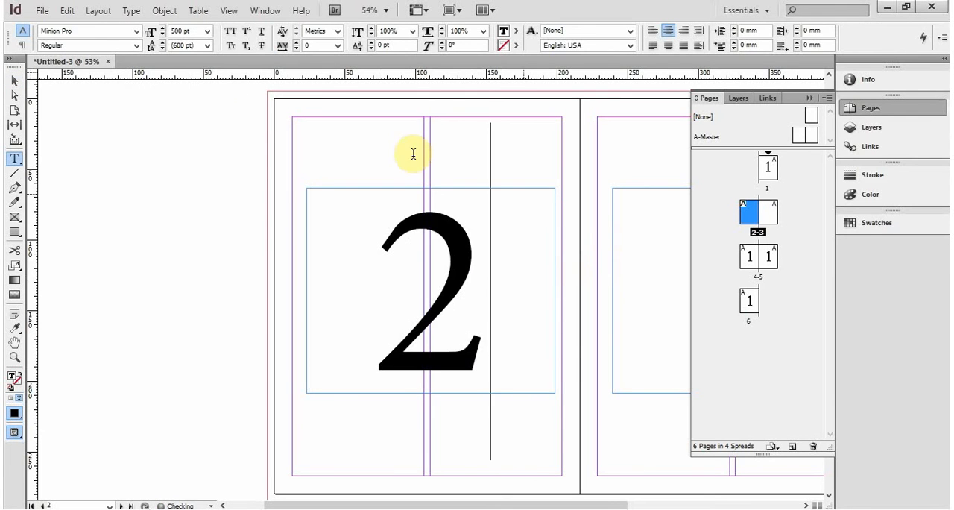
pyautogui.click(14, 79)
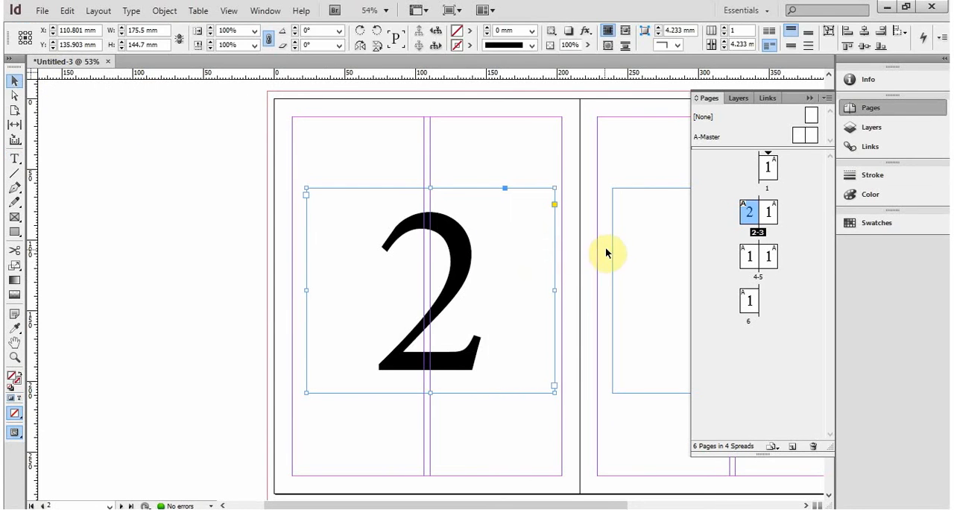
pyautogui.press('Delete')
pyautogui.hotkey('ctrl', 'z')
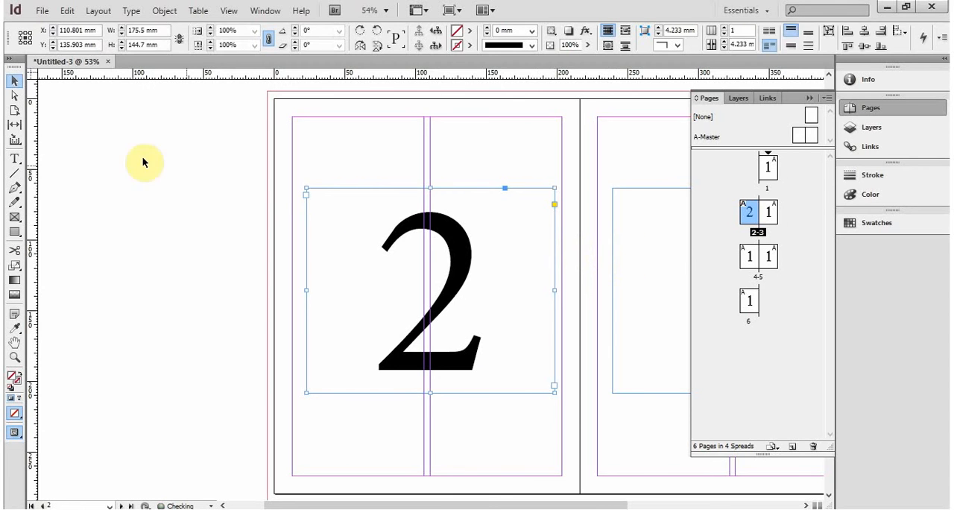
pyautogui.click(75, 136)
# - Change the pasted number on page 3 to 3
pyautogui.moveTo(581, 246); pyautogui.dragTo(299, 223)
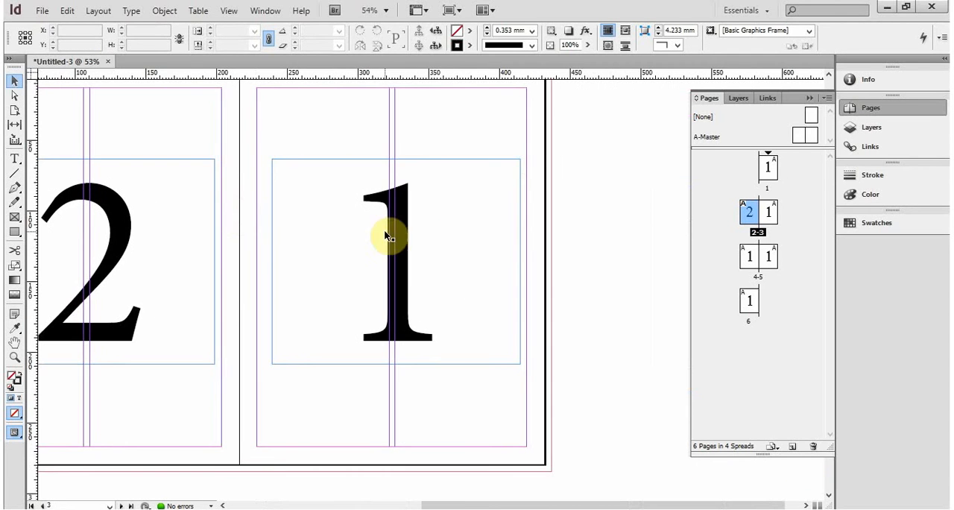
pyautogui.press('t')
pyautogui.doubleClick(432, 236)
pyautogui.write('3')
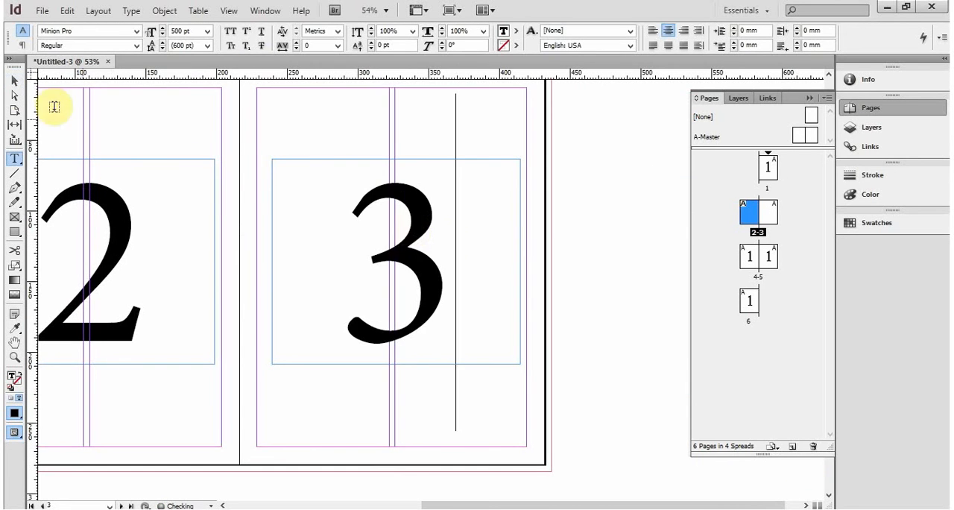
pyautogui.click(14, 81)
# - Change the pasted number on page 4 to 4
pyautogui.doubleClick(745, 262)
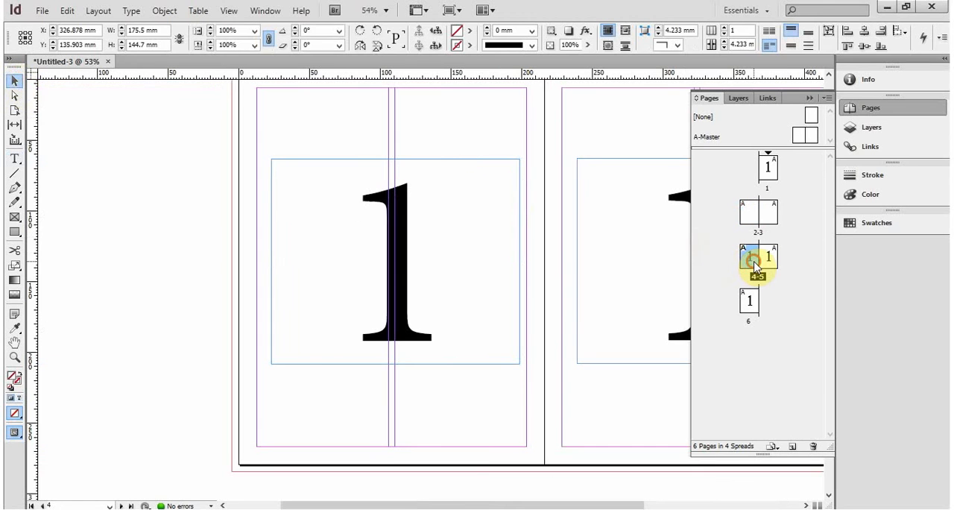
pyautogui.press('t')
pyautogui.doubleClick(460, 244)
pyautogui.write('4')
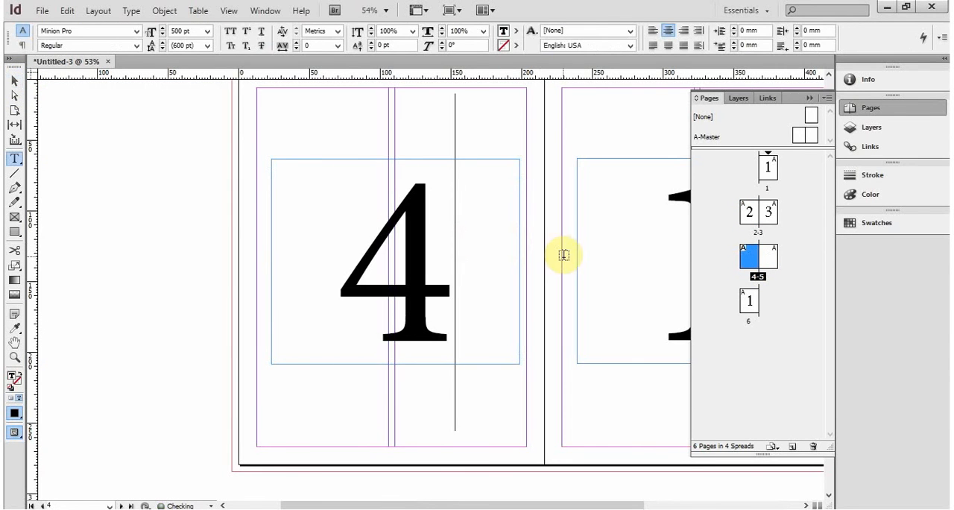
pyautogui.click(14, 81)
# - Change the pasted number on page 5 to 5
pyautogui.hscroll(5, 447, 246)
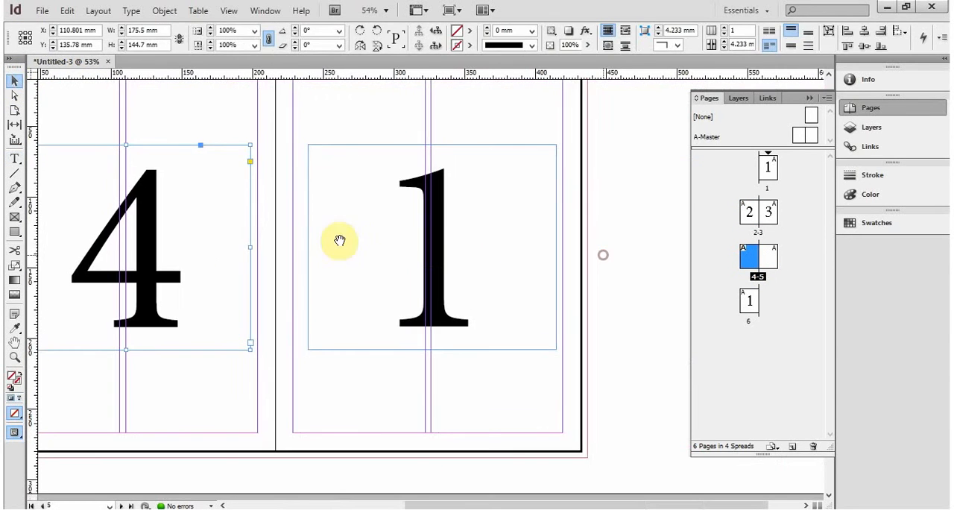
pyautogui.press('t')
pyautogui.doubleClick(427, 238)
pyautogui.write('5')
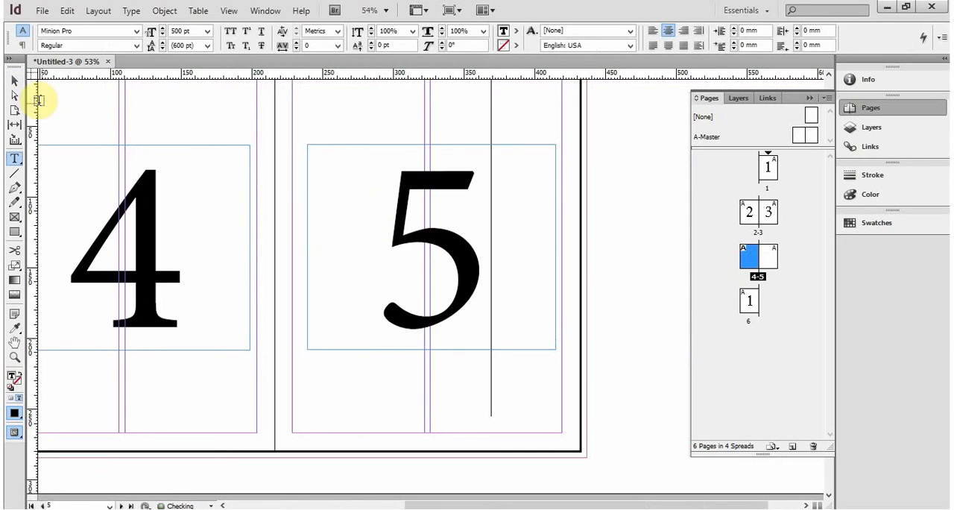
pyautogui.click(14, 80)
# - Replace the large number on page 6 with 6 and return to the Selection tool
pyautogui.doubleClick(746, 303)
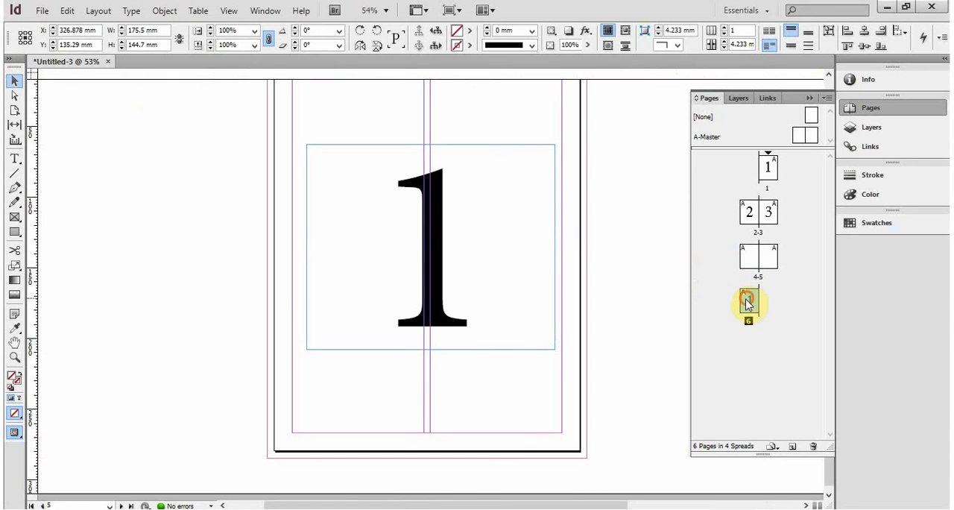
pyautogui.press('t')
pyautogui.doubleClick(479, 246)
pyautogui.write('6')
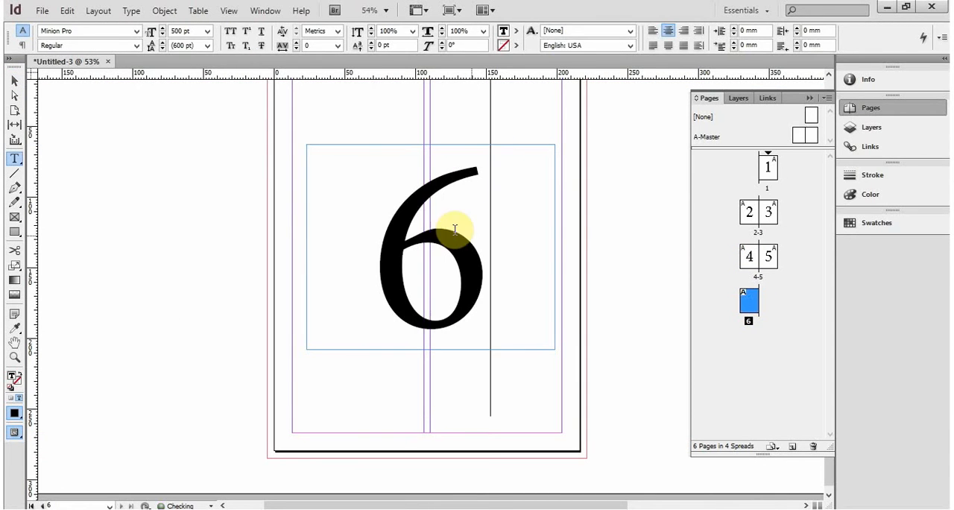
pyautogui.click(14, 81)
pyautogui.click(14, 80)
pyautogui.click(137, 152)
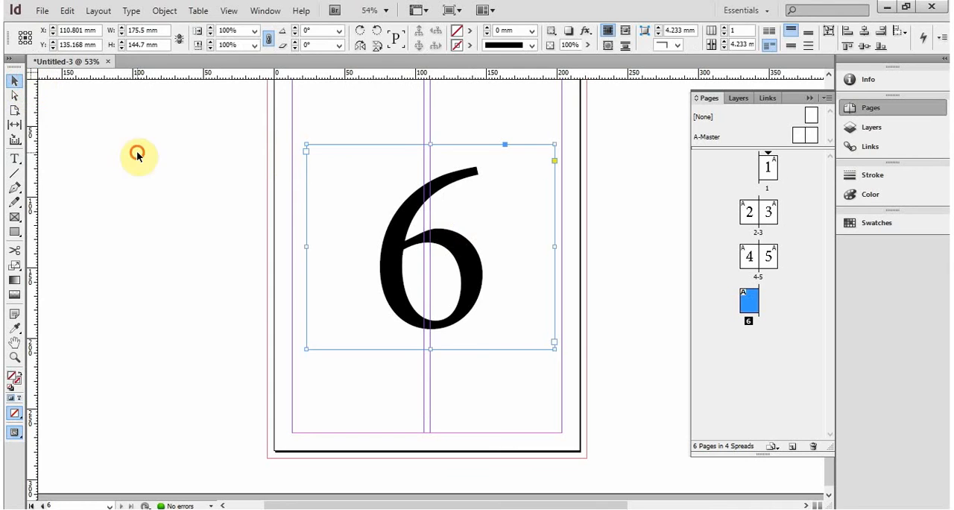
# - Zoom out to 12.5% to review the numbered spreads together, with nothing selected
pyautogui.moveTo(314, 185); pyautogui.dragTo(313, 183)
pyautogui.hotkey('ctrl', '-')
pyautogui.hotkey('ctrl', '-')
pyautogui.hotkey('ctrl', '-')
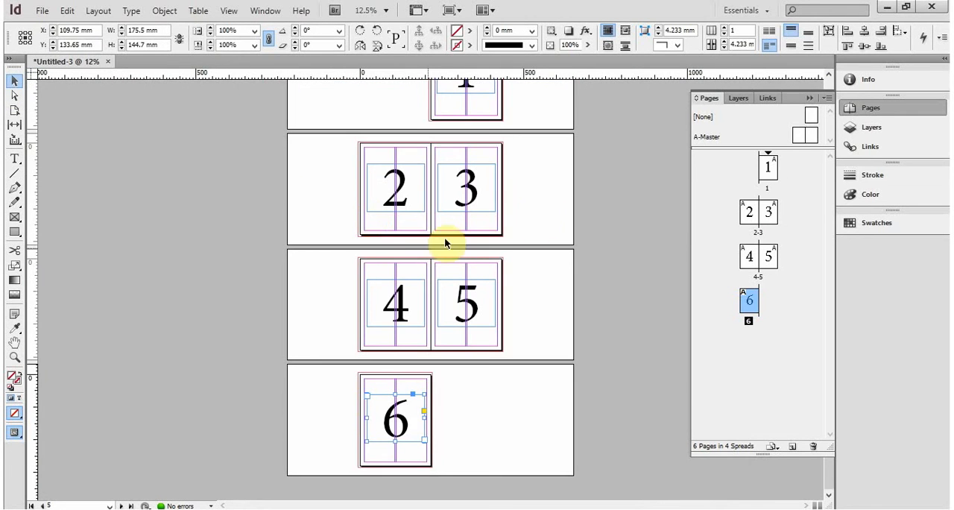
pyautogui.moveTo(521, 187); pyautogui.dragTo(474, 207)
pyautogui.click(551, 202)
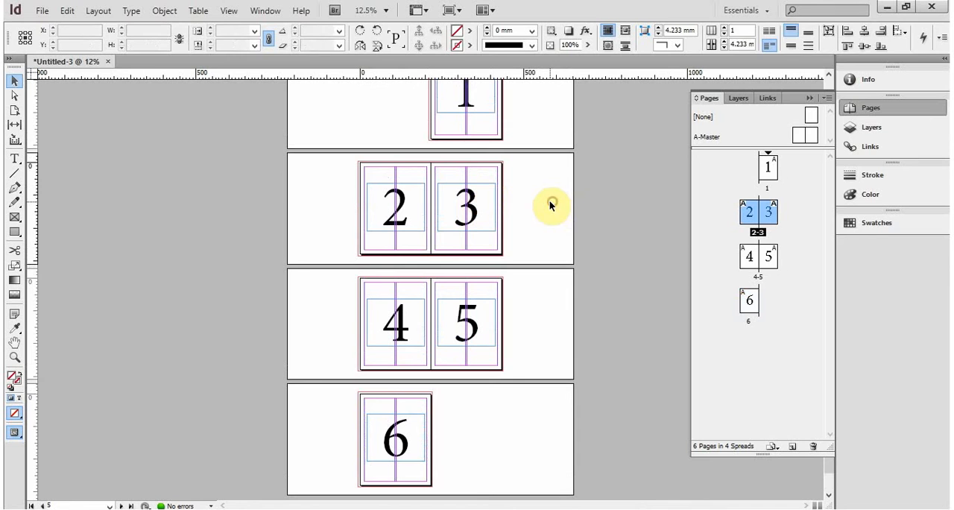
pyautogui.click(578, 228)
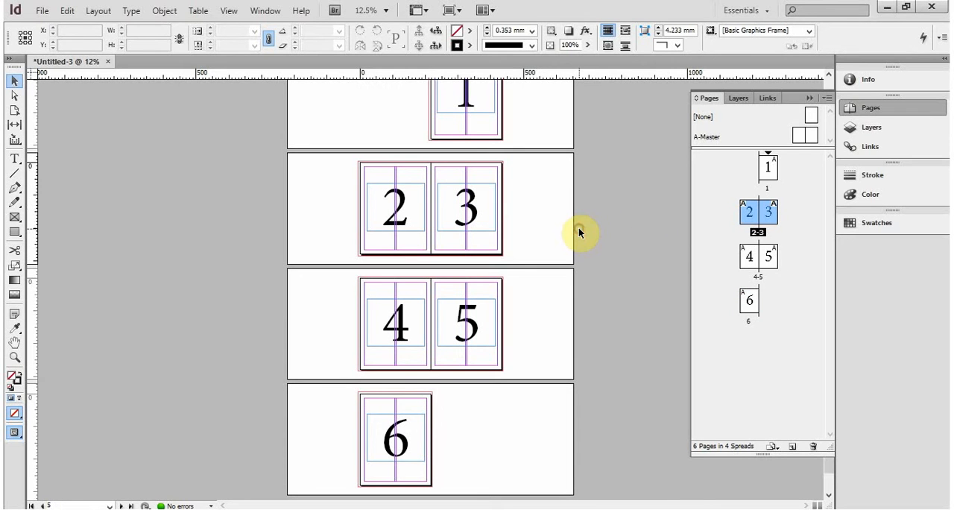
# - Swap pages 2 and 3 within their spread and put them back in order
pyautogui.click(766, 169)
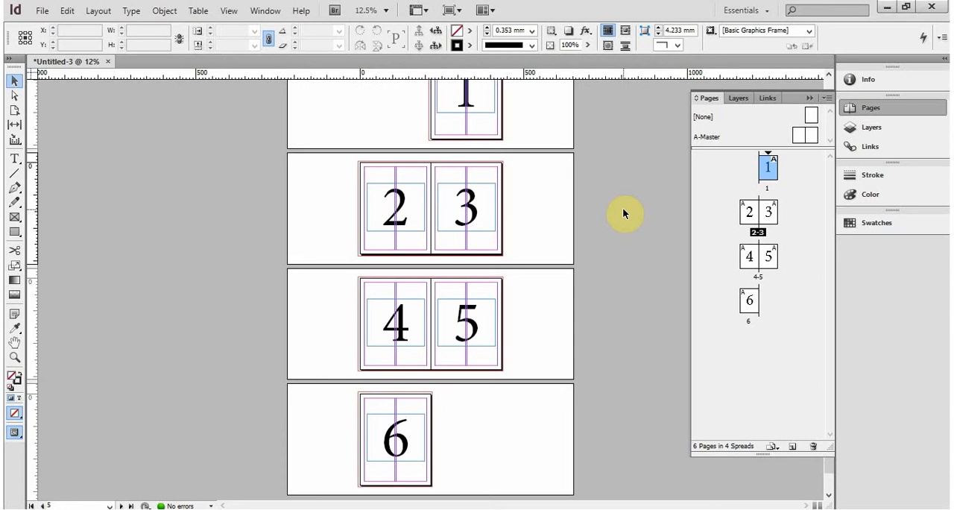
pyautogui.click(778, 214)
pyautogui.moveTo(765, 215); pyautogui.dragTo(790, 170)
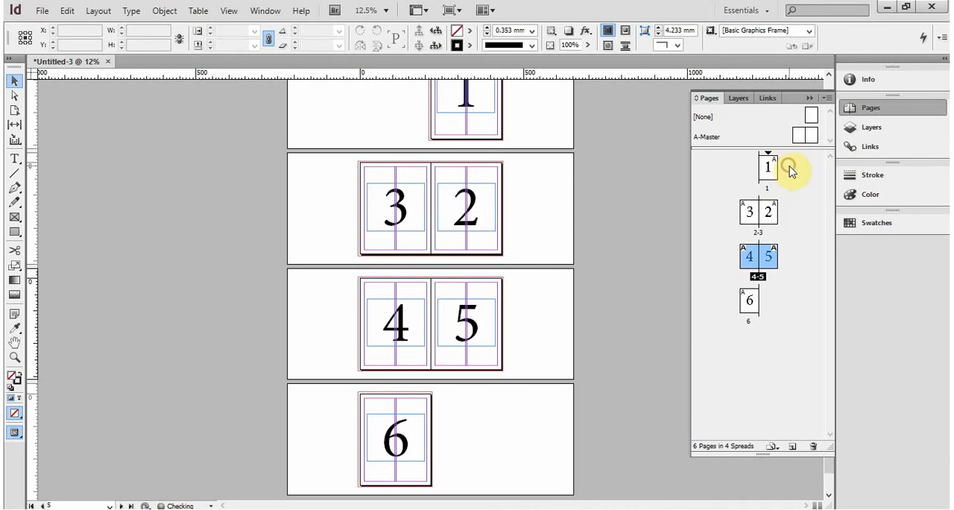
pyautogui.click(749, 212)
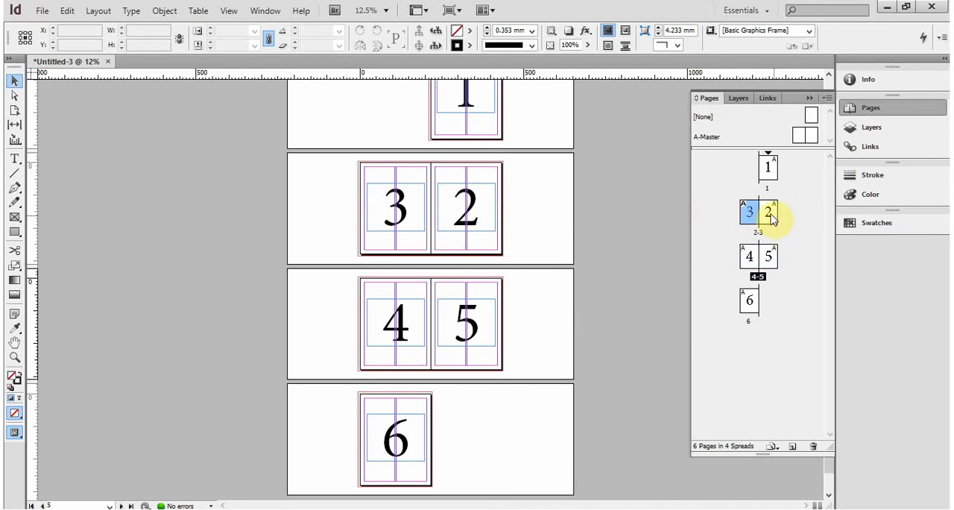
pyautogui.moveTo(775, 213); pyautogui.dragTo(745, 215)
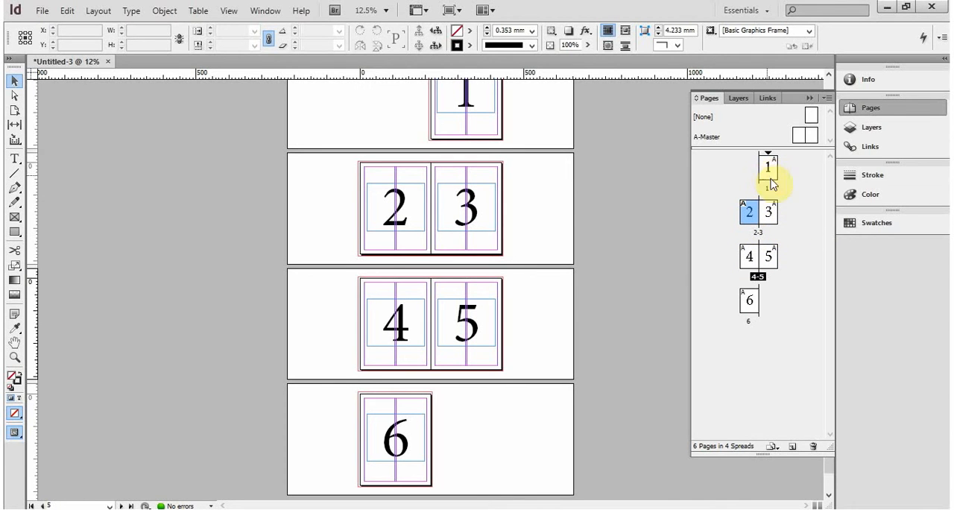
# - Move the page labelled 6 directly after page 2, and place the page labelled 4 ahead of the one labelled 3
pyautogui.click(749, 301)
pyautogui.moveTo(756, 305); pyautogui.dragTo(779, 216)
pyautogui.click(750, 256)
pyautogui.moveTo(750, 256); pyautogui.dragTo(771, 231)
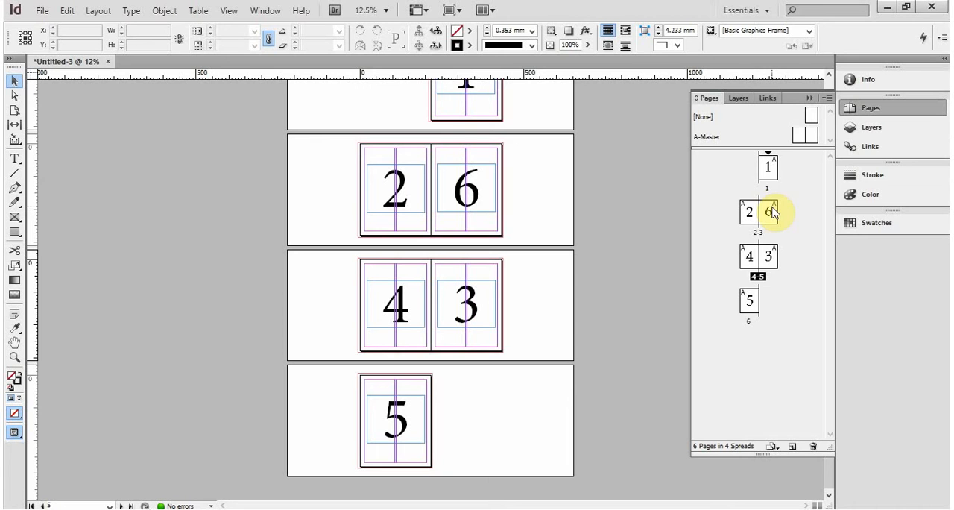
# - Rearrange the shuffled pages back into numerical order from 1 to 6 and look over the spreads
pyautogui.moveTo(772, 213); pyautogui.dragTo(755, 323)
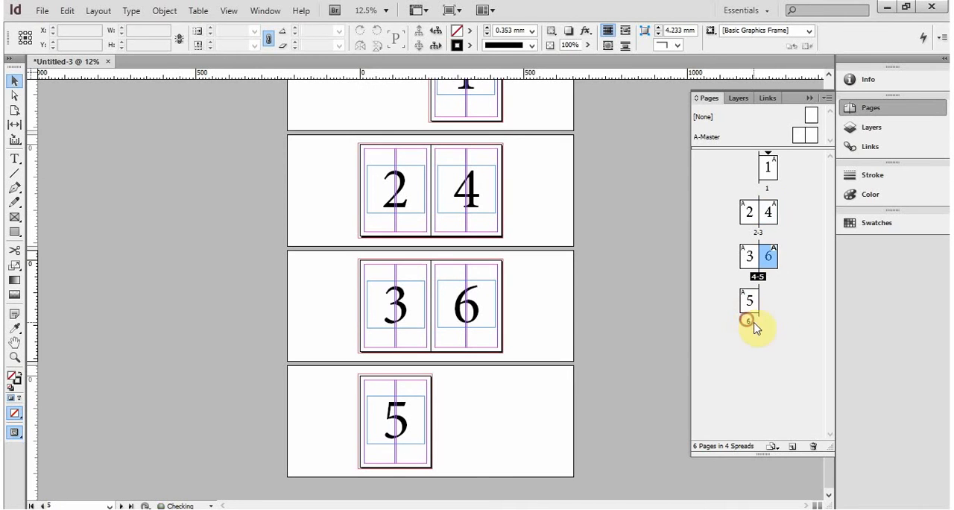
pyautogui.click(752, 302)
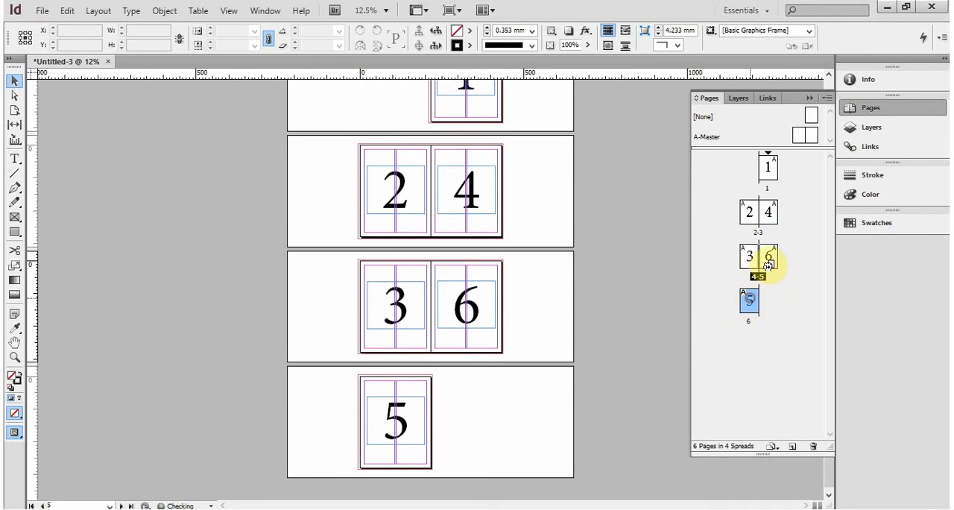
pyautogui.moveTo(749, 300); pyautogui.dragTo(782, 218)
pyautogui.scroll(2, 484, 154)
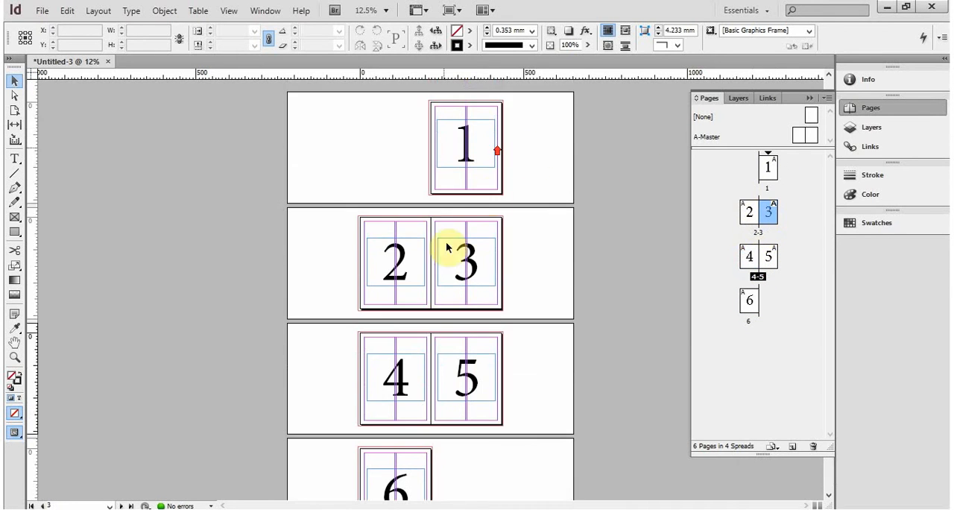
pyautogui.scroll(-2, 472, 240)
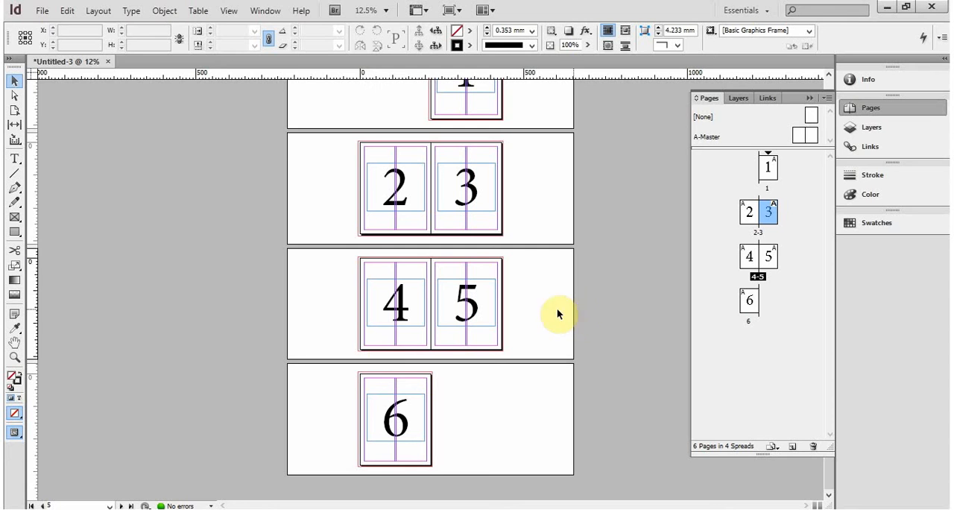
# - Turn off Facing Pages in the document setup so every page stands alone
pyautogui.click(44, 10)
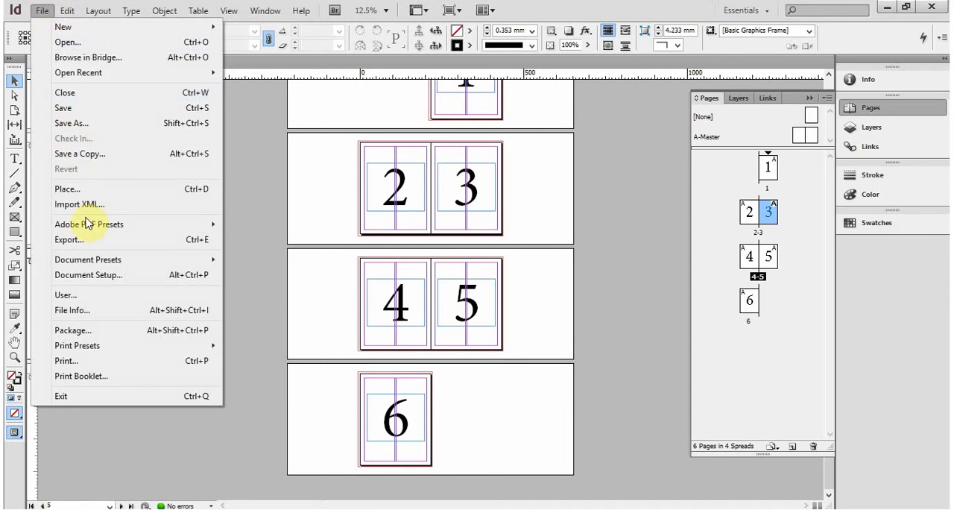
pyautogui.click(86, 275)
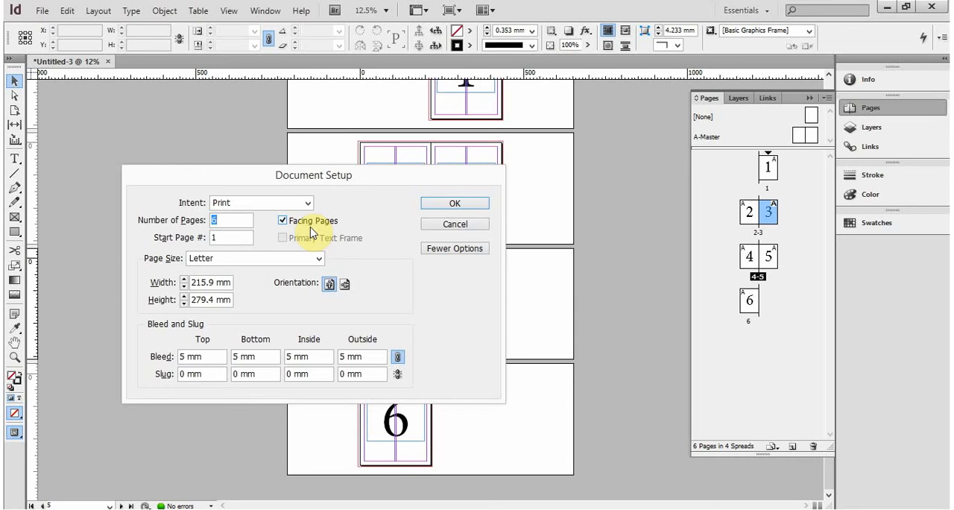
pyautogui.click(313, 221)
pyautogui.click(451, 201)
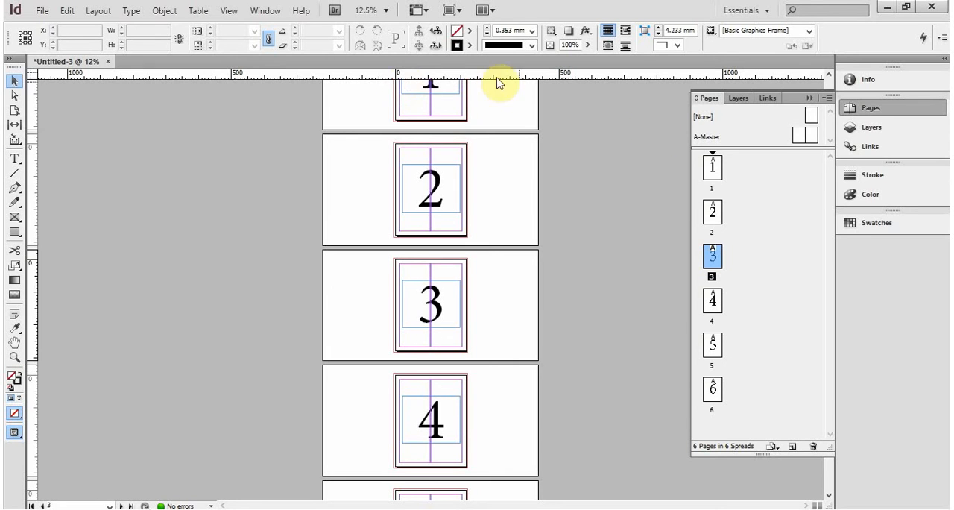
# - Try to place page 2 beside page 1, and move the page labelled 3 ahead of the page labelled 2
pyautogui.doubleClick(711, 212)
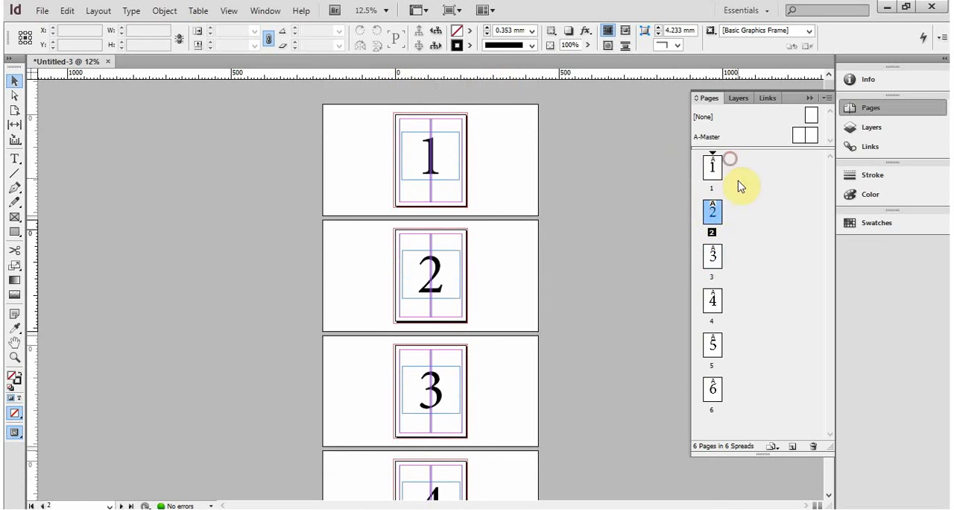
pyautogui.moveTo(713, 222); pyautogui.dragTo(733, 161)
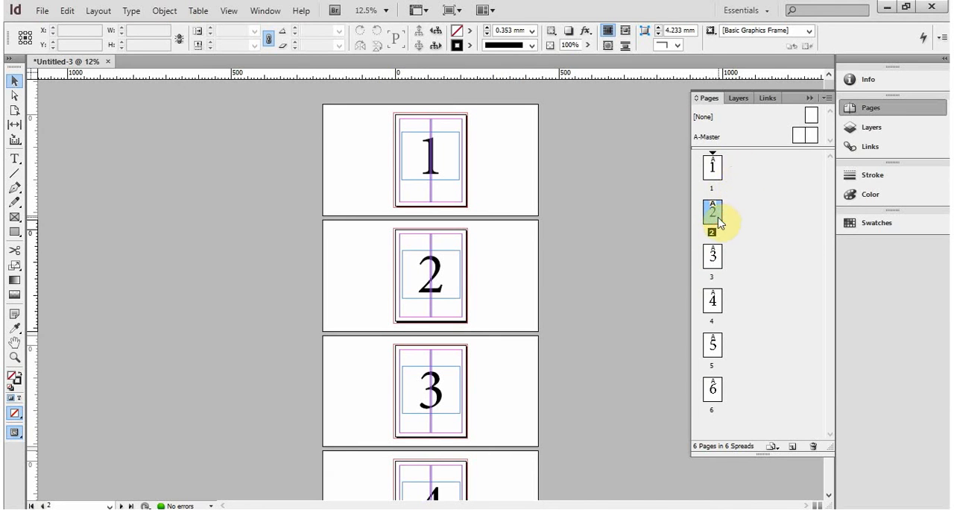
pyautogui.moveTo(713, 264); pyautogui.dragTo(728, 178)
pyautogui.moveTo(716, 218); pyautogui.dragTo(717, 271)
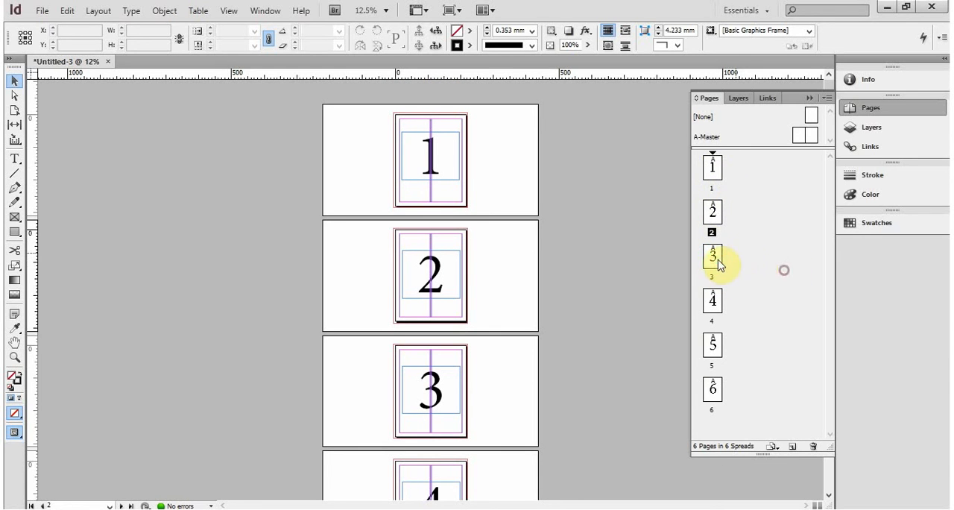
pyautogui.moveTo(720, 261); pyautogui.dragTo(731, 185)
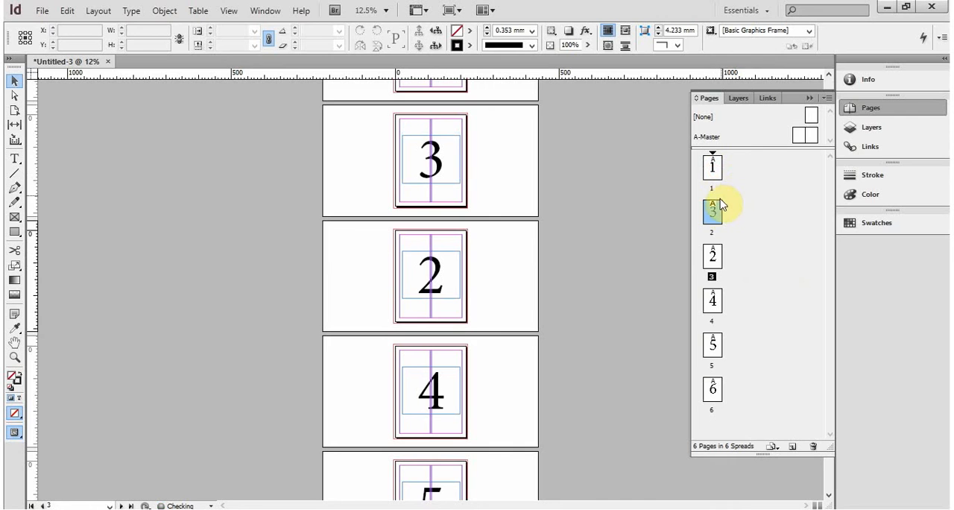
pyautogui.click(713, 257)
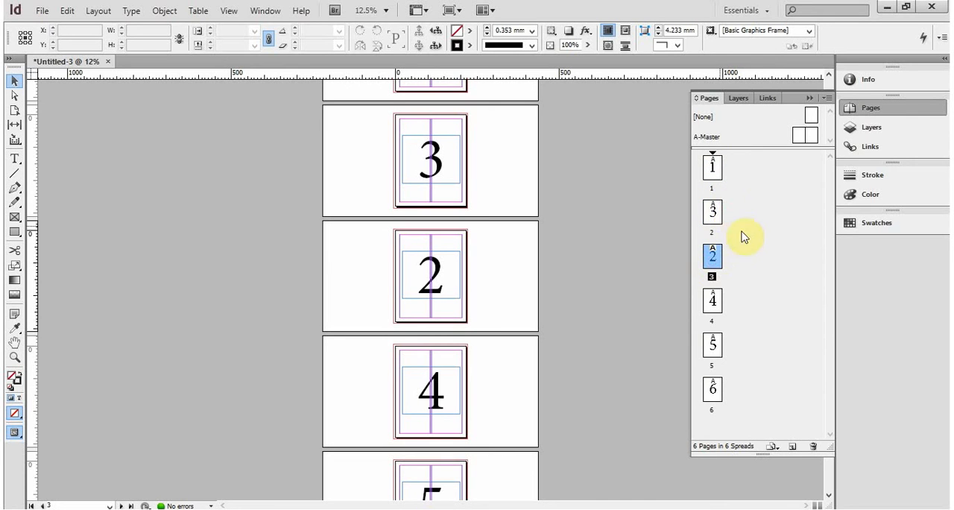
# - Move the page labelled 2 back ahead of the one labelled 3, and turn off Allow Document Pages to Shuffle
pyautogui.moveTo(714, 257); pyautogui.dragTo(708, 210)
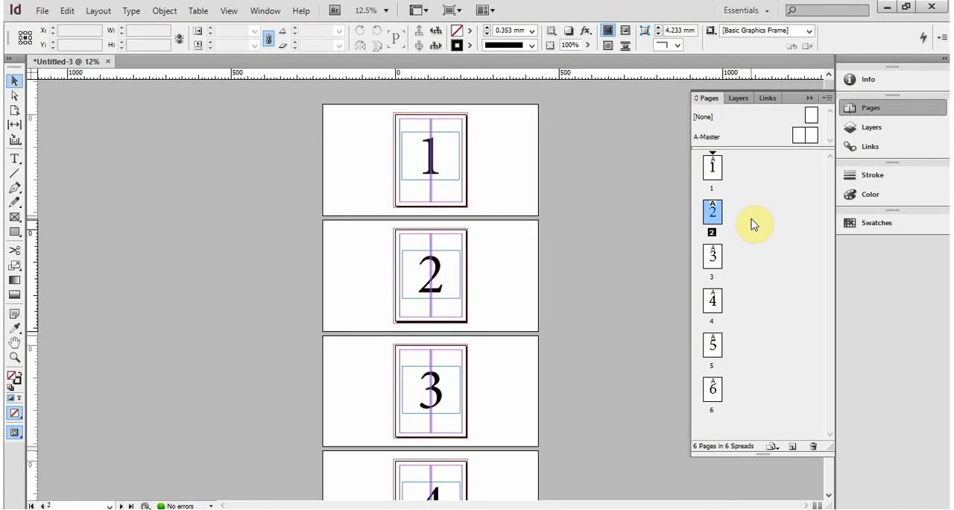
pyautogui.click(792, 230)
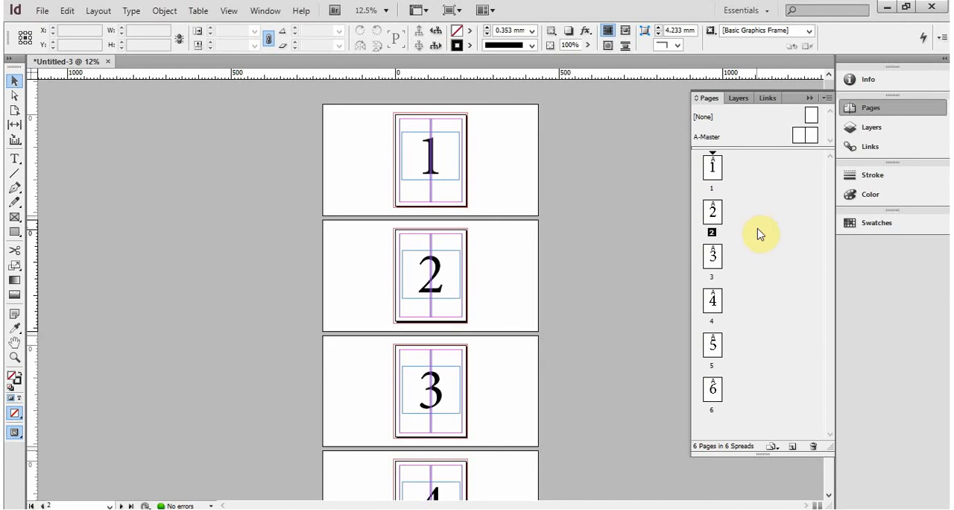
pyautogui.click(827, 97)
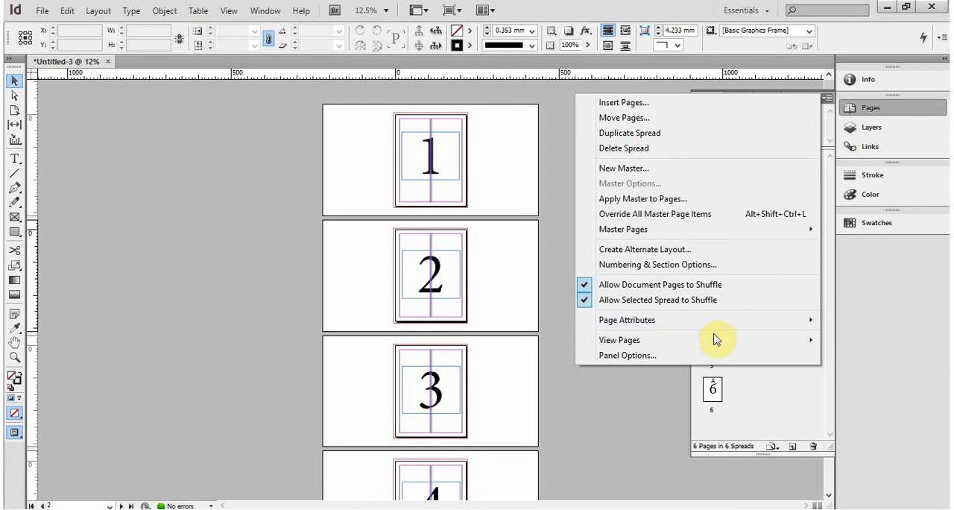
pyautogui.moveTo(716, 337)
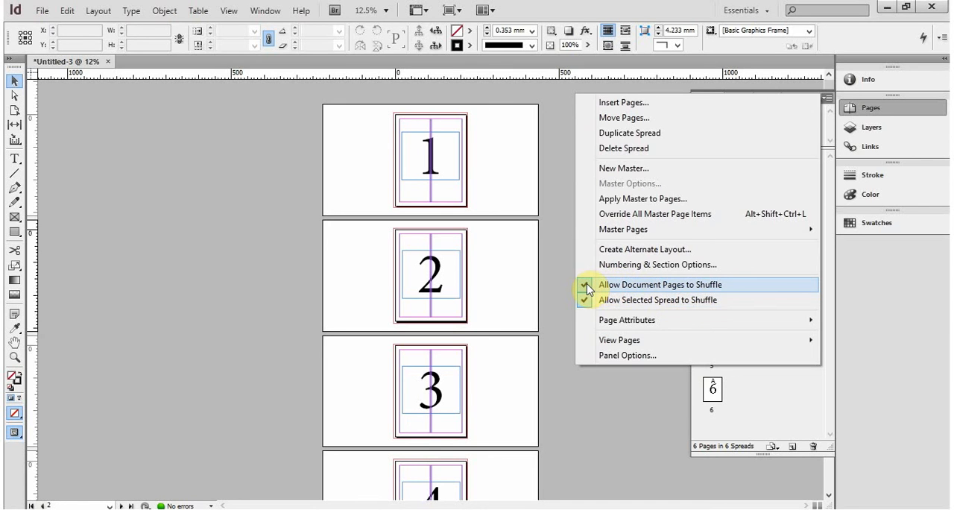
pyautogui.click(588, 285)
# - Join the six single pages into two three-page spreads, with pages 1 to 3 together and pages 4 to 6 together
pyautogui.click(717, 213)
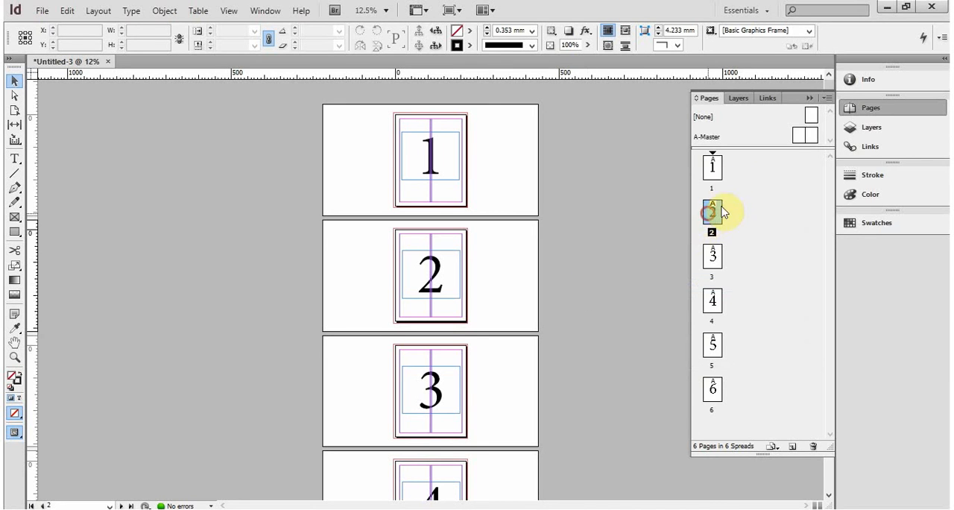
pyautogui.moveTo(721, 212); pyautogui.dragTo(727, 166)
pyautogui.click(717, 212)
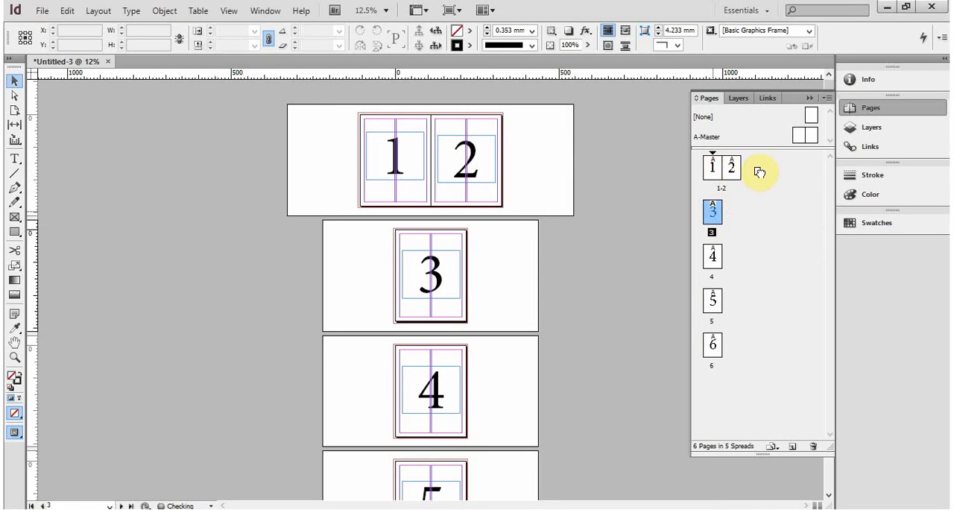
pyautogui.moveTo(759, 172); pyautogui.dragTo(745, 170)
pyautogui.click(712, 258)
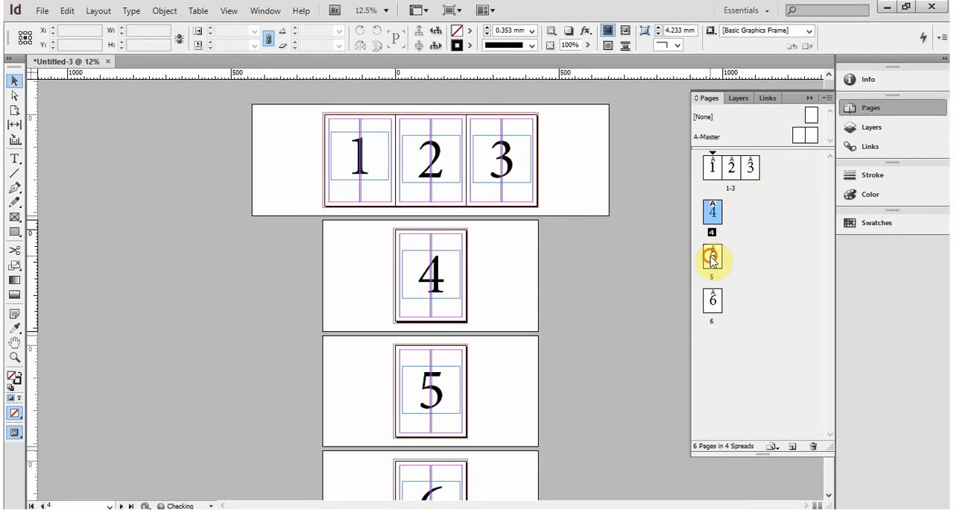
pyautogui.moveTo(712, 257); pyautogui.dragTo(745, 212)
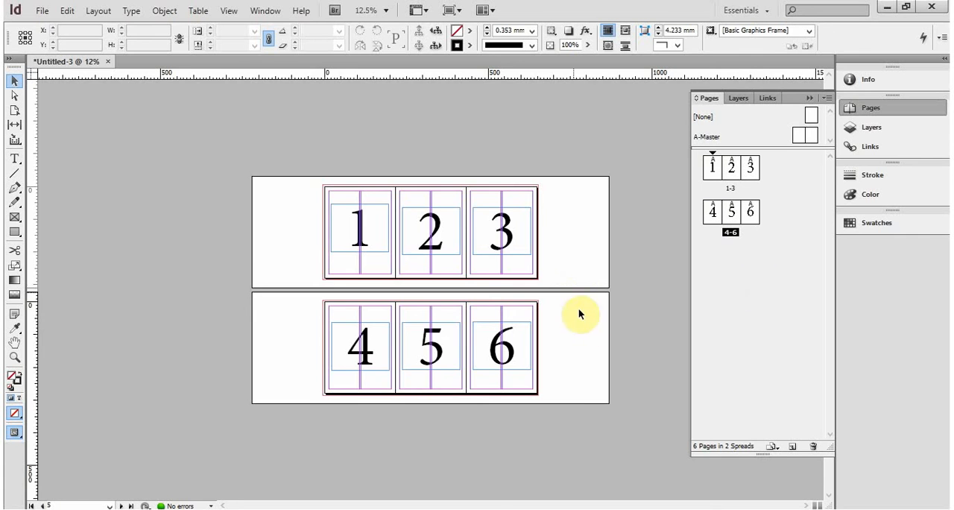
# - Delete the text frames holding the large numbers 1, 2 and 3 from the first spread
pyautogui.hotkey('ctrl', '=')
pyautogui.moveTo(544, 223); pyautogui.dragTo(492, 260)
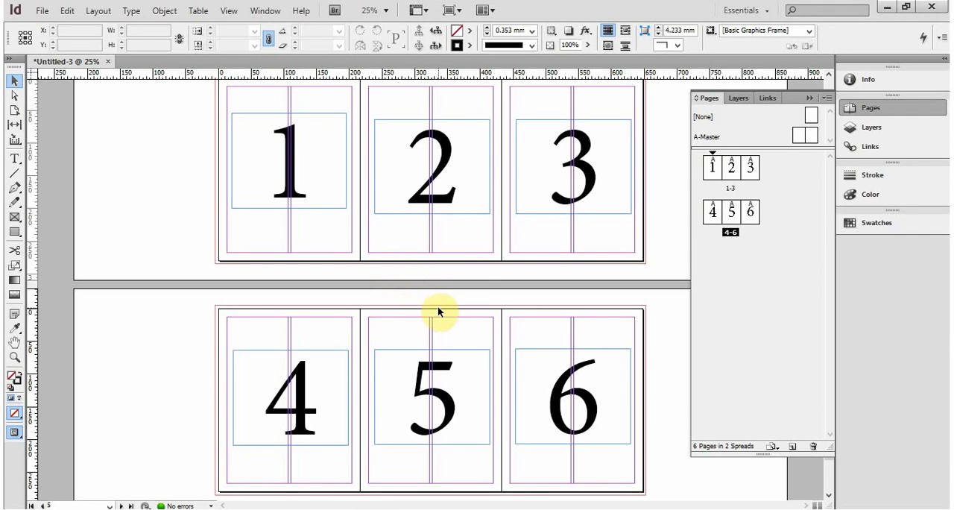
pyautogui.click(328, 194)
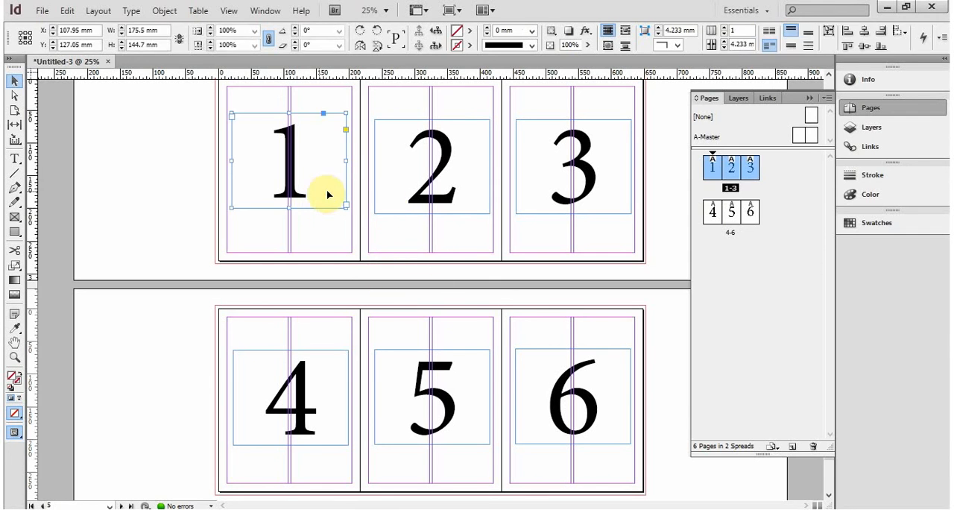
pyautogui.press('Delete')
pyautogui.click(428, 203)
pyautogui.press('Delete')
pyautogui.click(559, 190)
pyautogui.press('Delete')
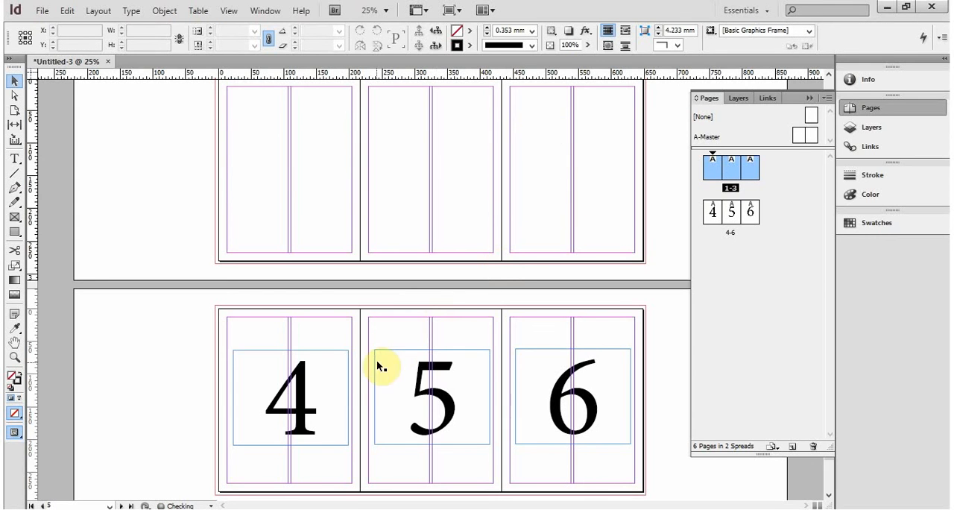
# - Delete the text frames holding the large numbers 4, 5 and 6 from the second spread
pyautogui.click(330, 393)
pyautogui.press('Delete')
pyautogui.click(400, 377)
pyautogui.press('Delete')
pyautogui.click(544, 368)
pyautogui.press('Delete')
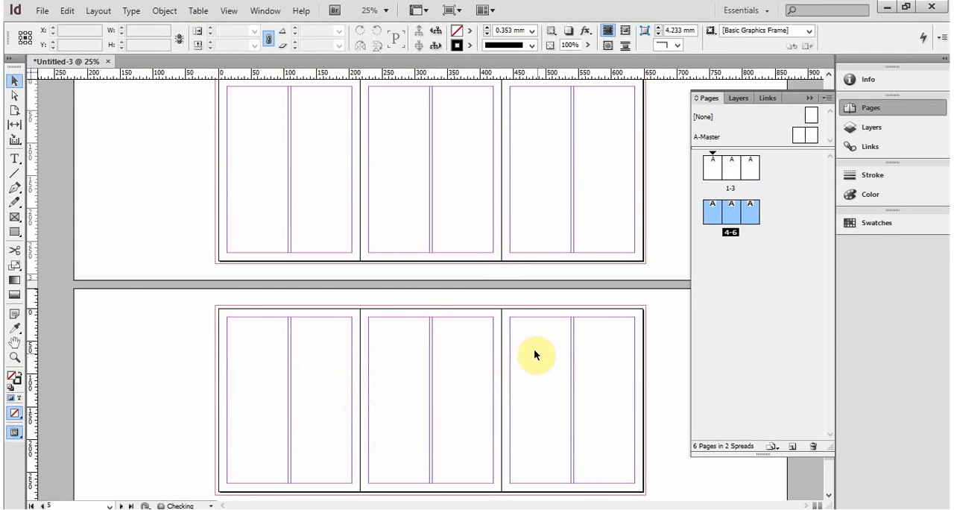
# - Draw a rectangle frame about 93 by 76 mm at the top of page 1's first column and convert it to a text frame
pyautogui.hotkey('ctrl', '=')
pyautogui.moveTo(321, 206); pyautogui.dragTo(454, 343)
pyautogui.moveTo(425, 230); pyautogui.dragTo(380, 356)
pyautogui.moveTo(369, 313); pyautogui.dragTo(363, 275)
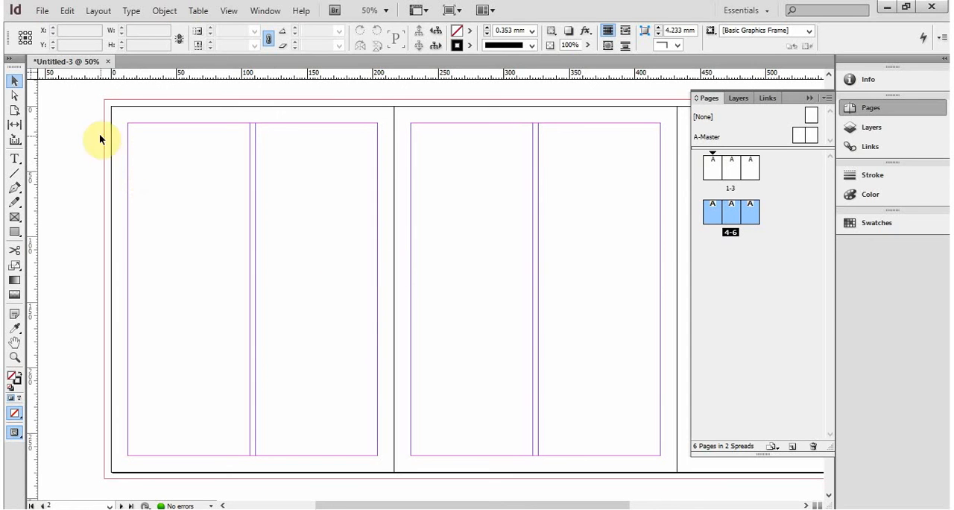
pyautogui.moveTo(133, 123); pyautogui.dragTo(206, 180)
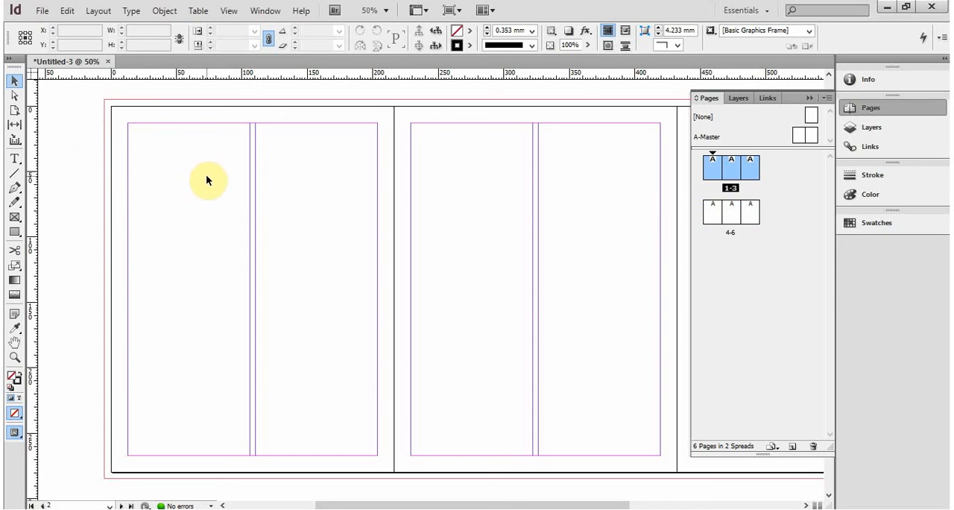
pyautogui.click(14, 218)
pyautogui.moveTo(128, 123); pyautogui.dragTo(250, 222)
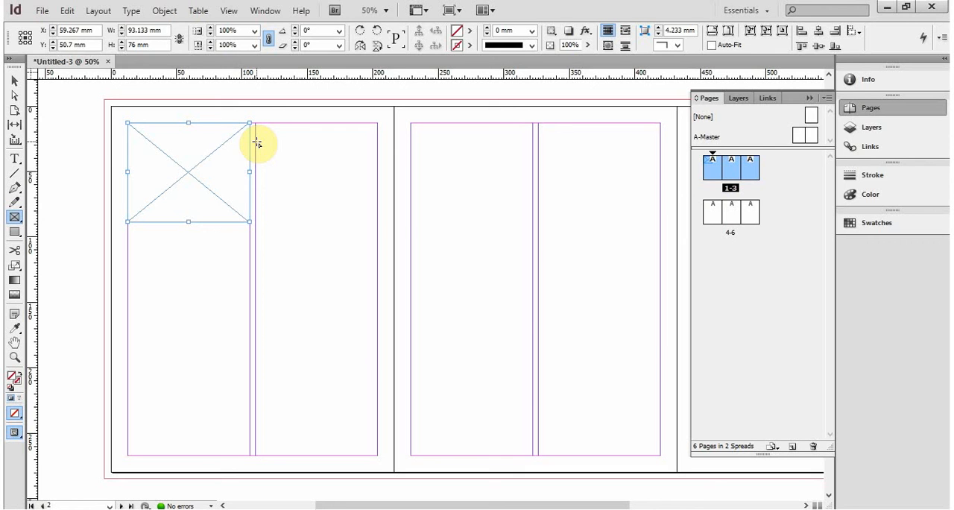
pyautogui.click(14, 158)
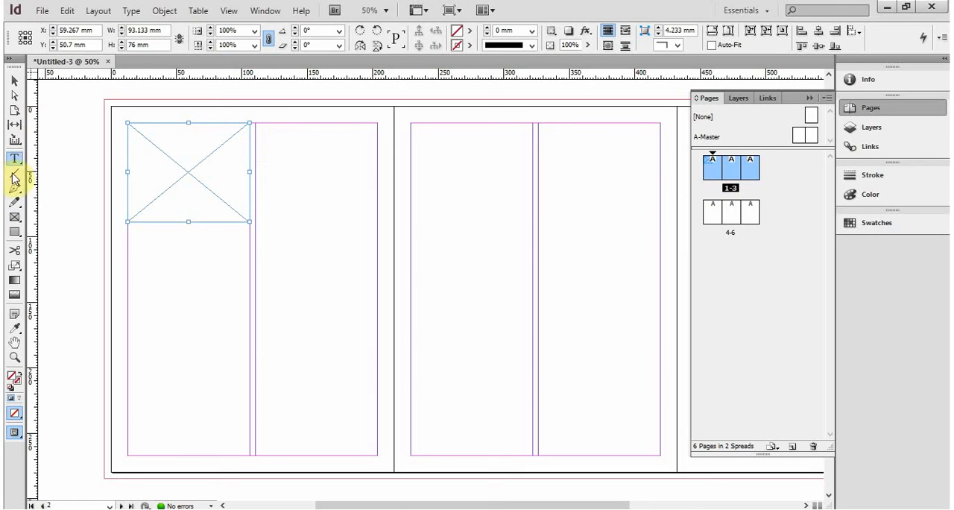
pyautogui.click(162, 164)
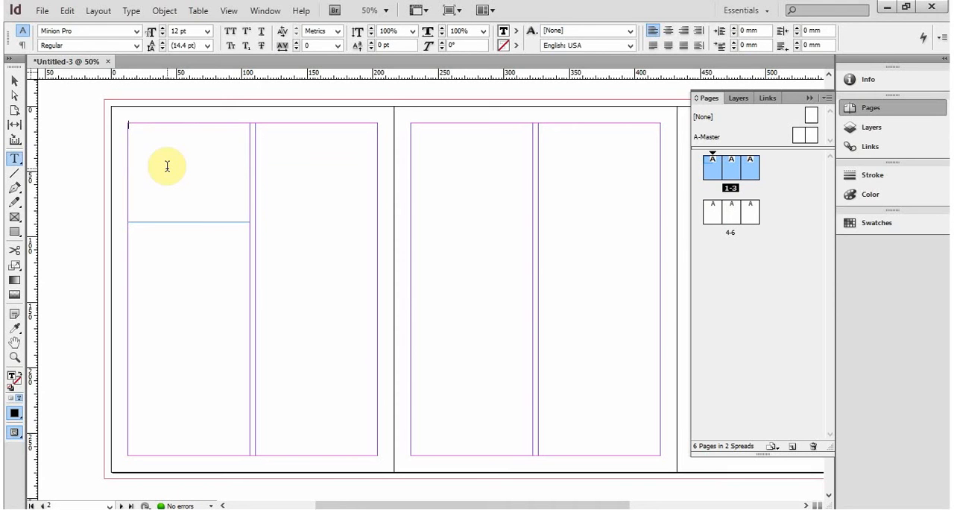
# - Draw a second rectangle frame about 98 mm wide and 76 mm high at the top of page 1's second column
pyautogui.click(13, 219)
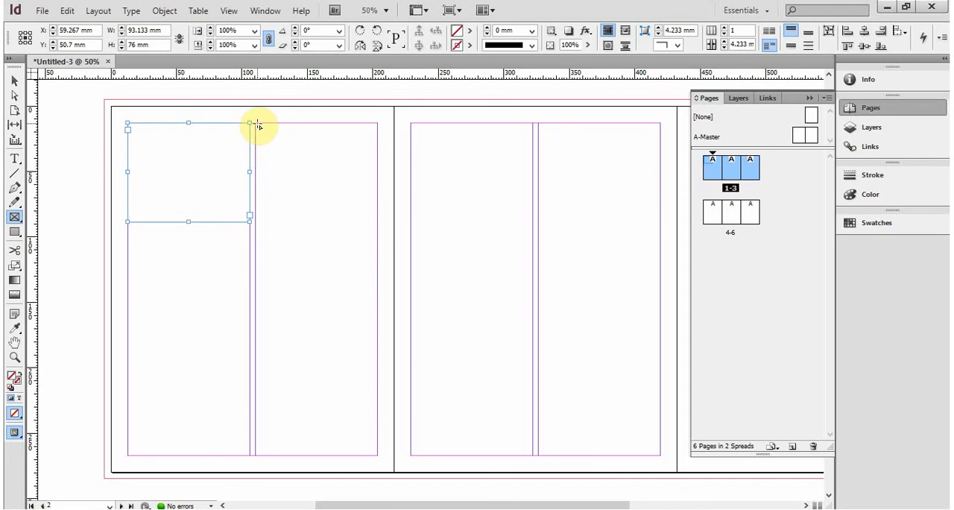
pyautogui.moveTo(255, 123); pyautogui.dragTo(382, 218)
pyautogui.press('v')
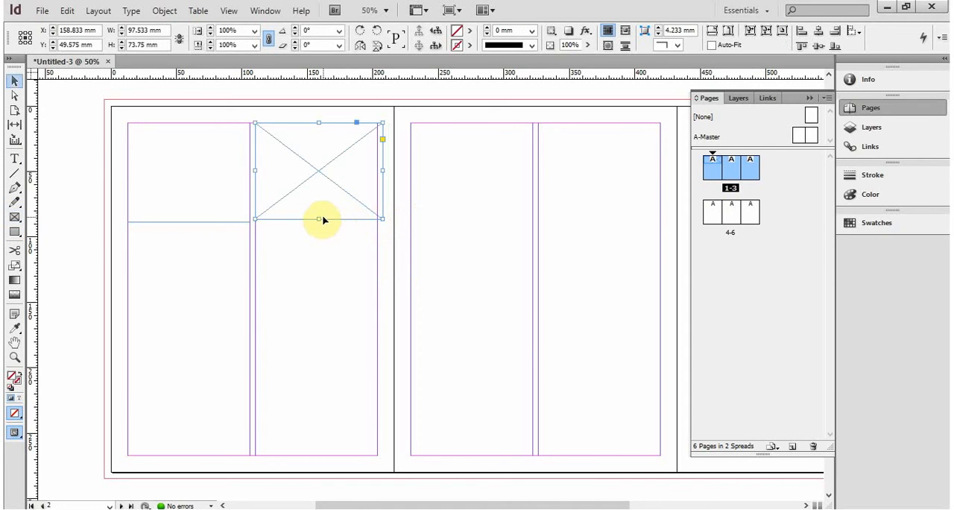
pyautogui.moveTo(319, 219); pyautogui.dragTo(311, 221)
# - Enter the sample text "sdfsdfsdf" in the text frame of page 1's first column
pyautogui.click(186, 178)
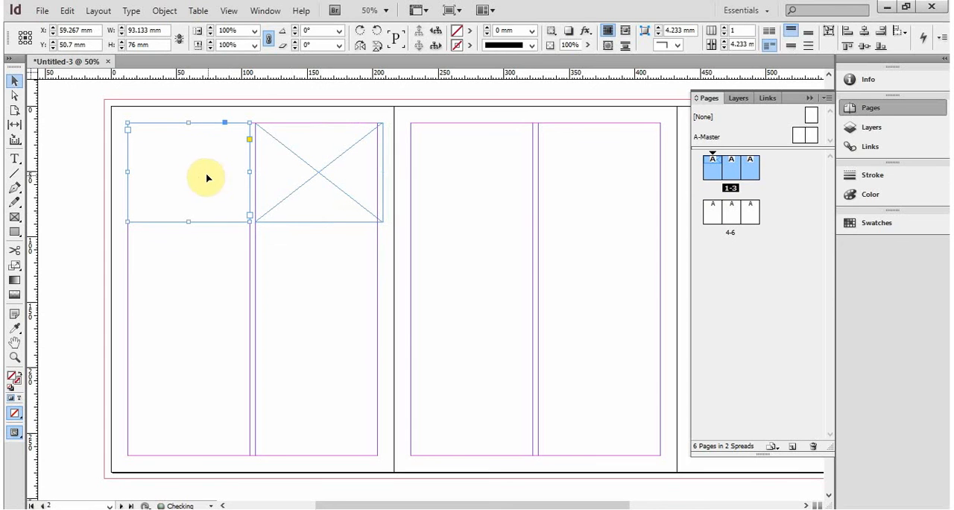
pyautogui.click(14, 159)
pyautogui.click(149, 158)
pyautogui.write('sdfsdfsdf')
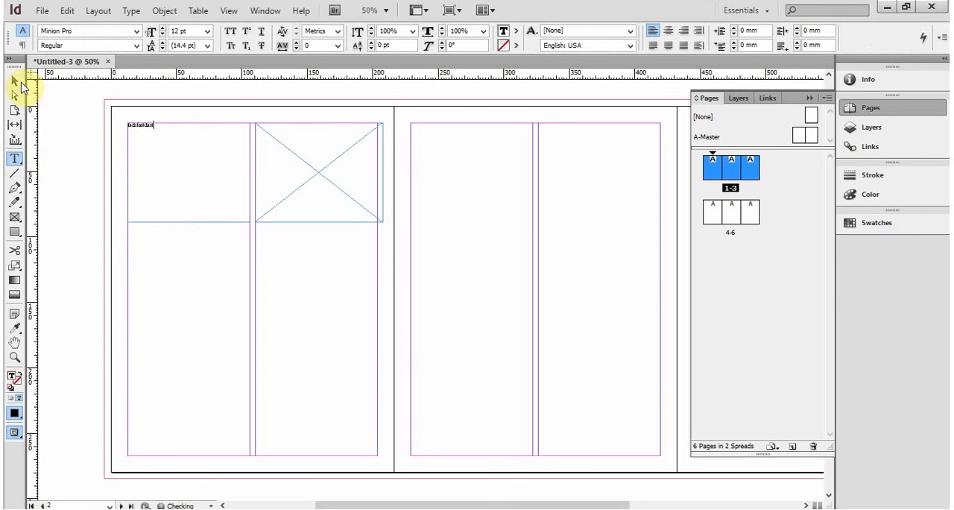
# - Place the cebuana JPEG image in the second column's frame and narrow the frame to the column width
pyautogui.click(15, 81)
pyautogui.click(293, 159)
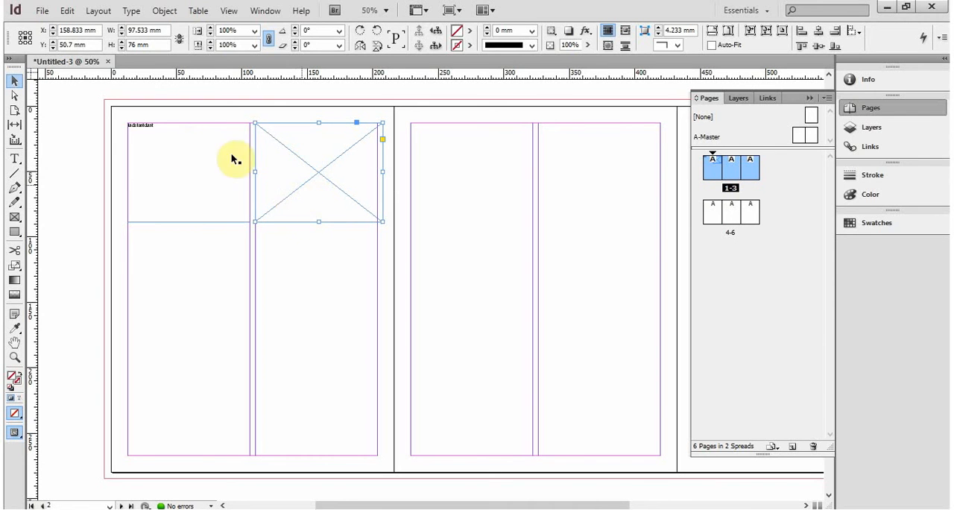
pyautogui.click(41, 10)
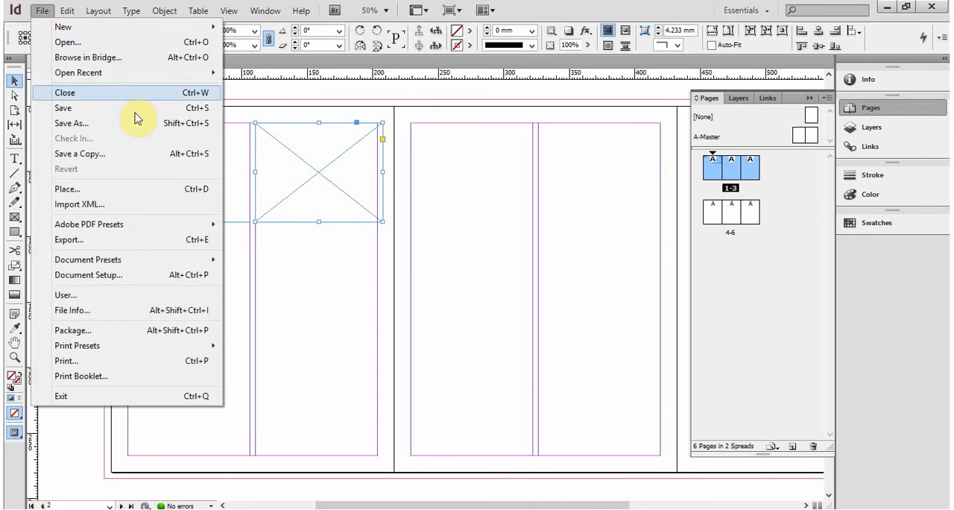
pyautogui.click(143, 188)
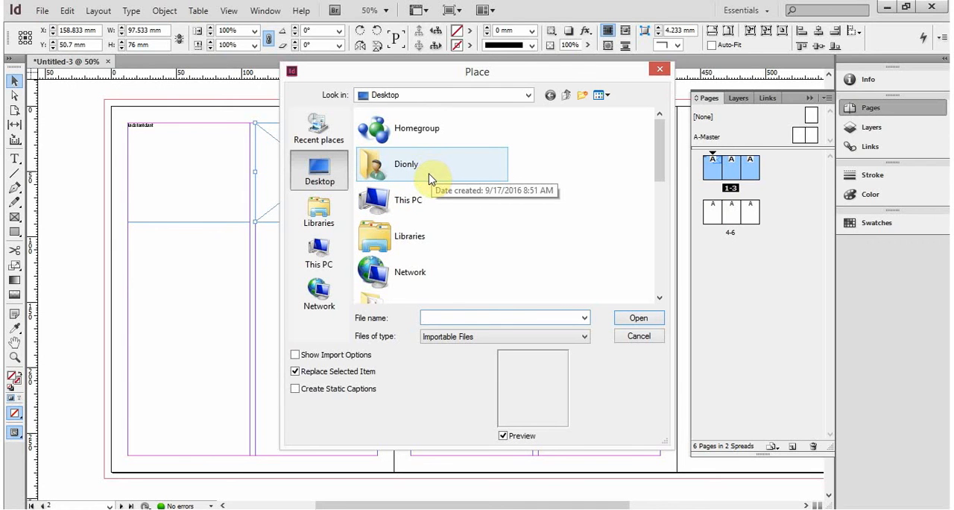
pyautogui.click(442, 247)
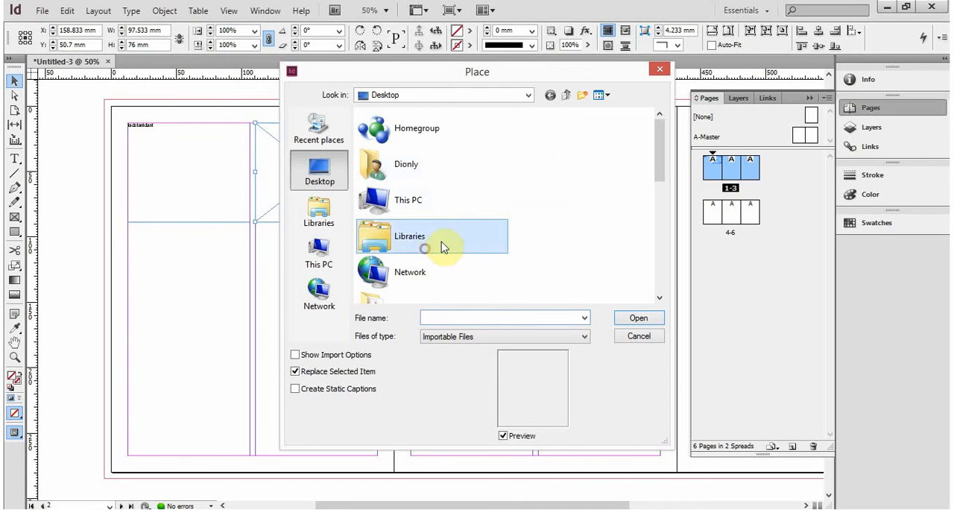
pyautogui.scroll(-1, 443, 247)
pyautogui.scroll(-5, 477, 230)
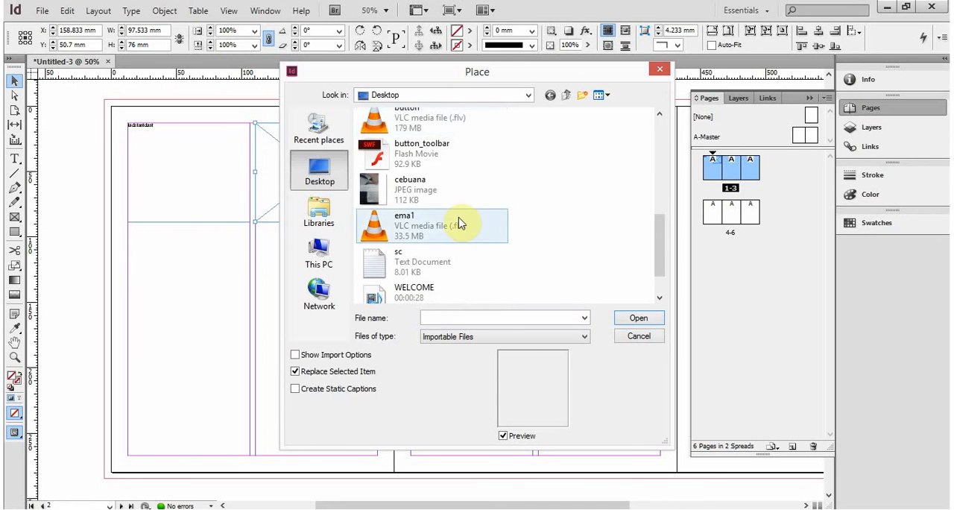
pyautogui.click(458, 196)
pyautogui.click(652, 313)
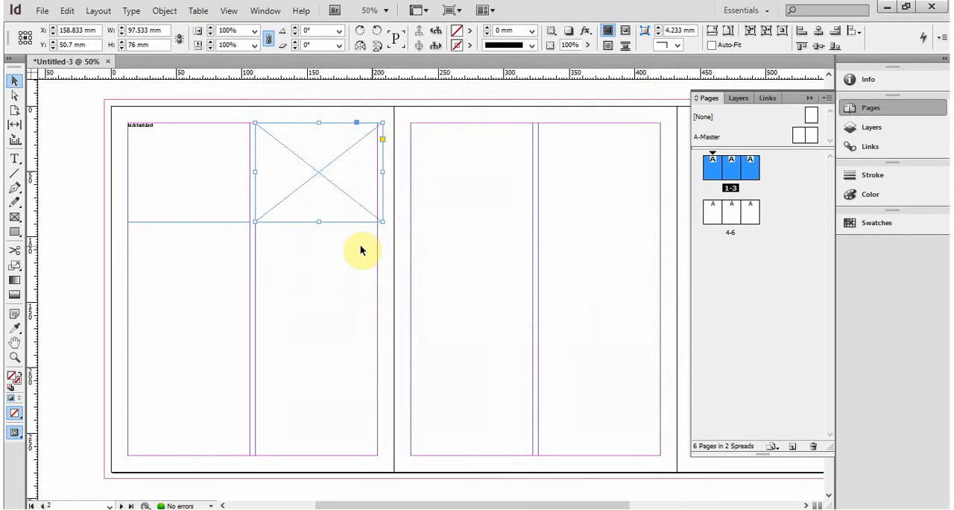
pyautogui.click(351, 201)
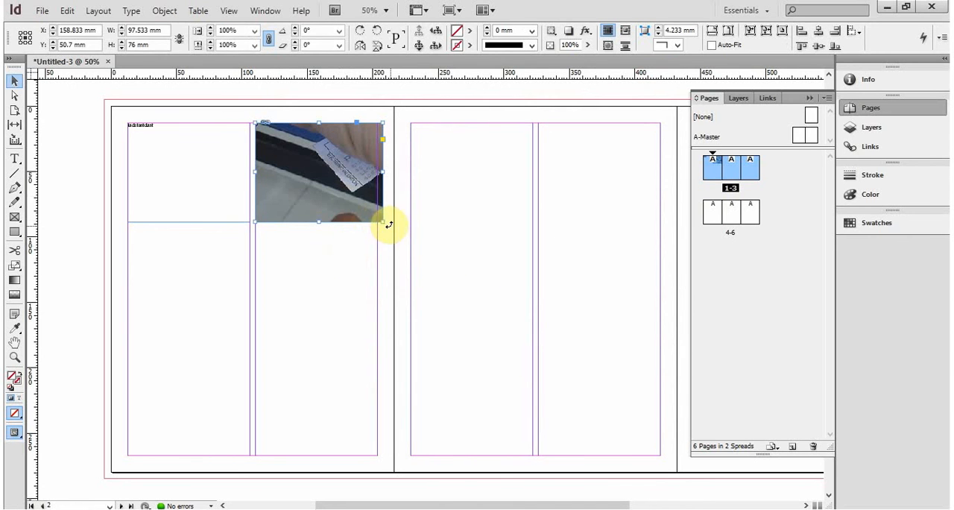
pyautogui.moveTo(382, 222); pyautogui.dragTo(378, 221)
pyautogui.click(339, 259)
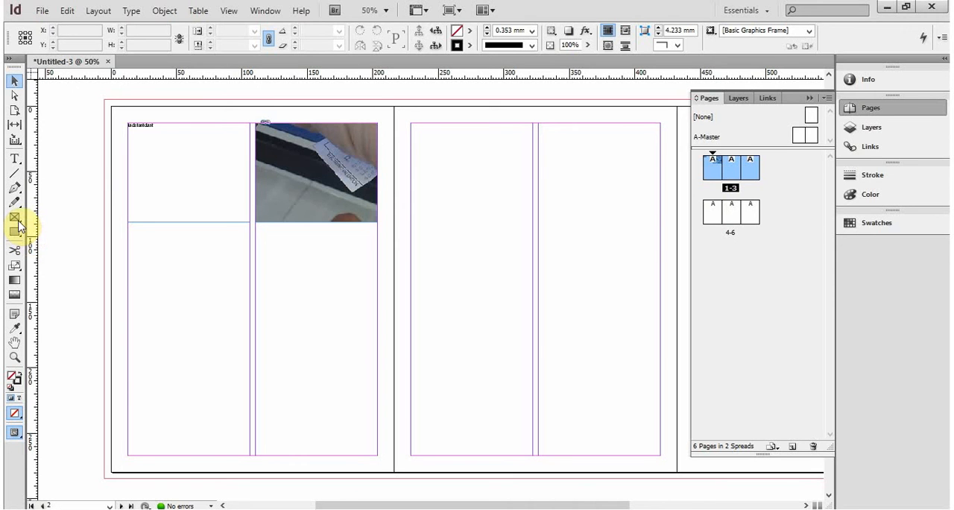
# - Delete the sample text frame and the image frame from page 1
pyautogui.click(209, 195)
pyautogui.press('Delete')
pyautogui.click(284, 190)
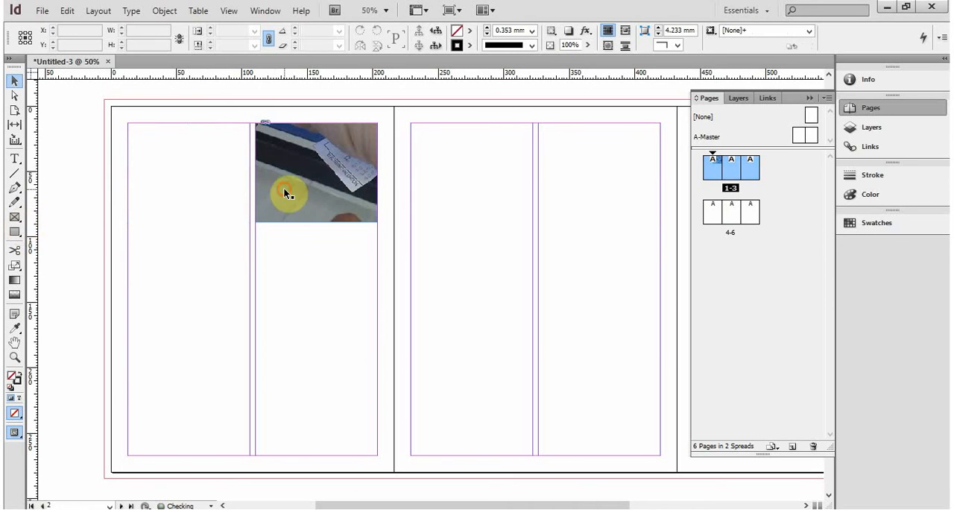
pyautogui.press('Delete')
# - Draw a 215.9 by 279.4 mm rectangle frame covering all of page 1, and show the contents of Layer 1
pyautogui.click(16, 218)
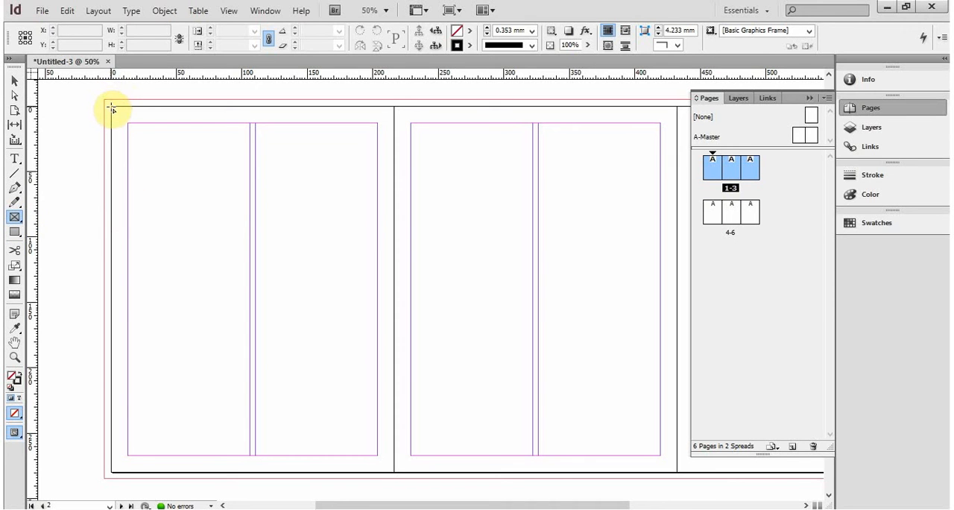
pyautogui.moveTo(112, 109); pyautogui.dragTo(392, 471)
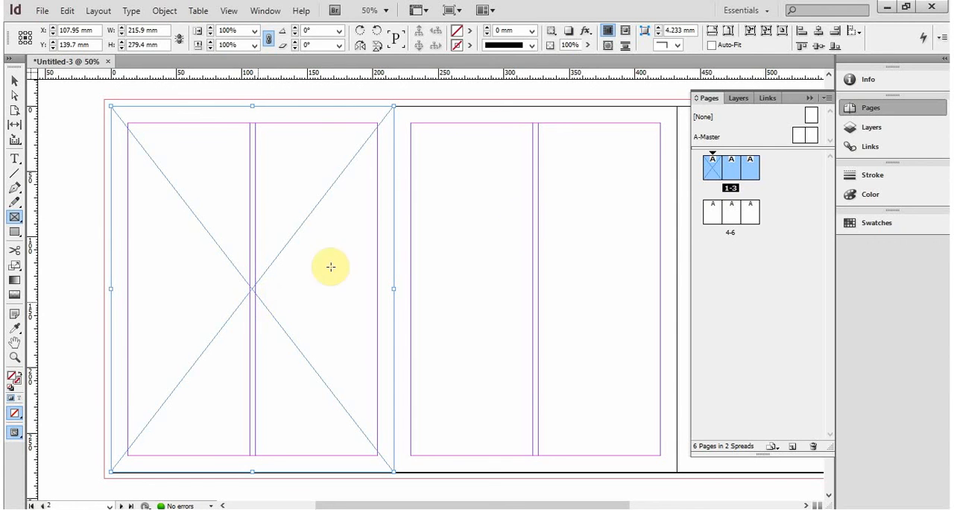
pyautogui.click(868, 127)
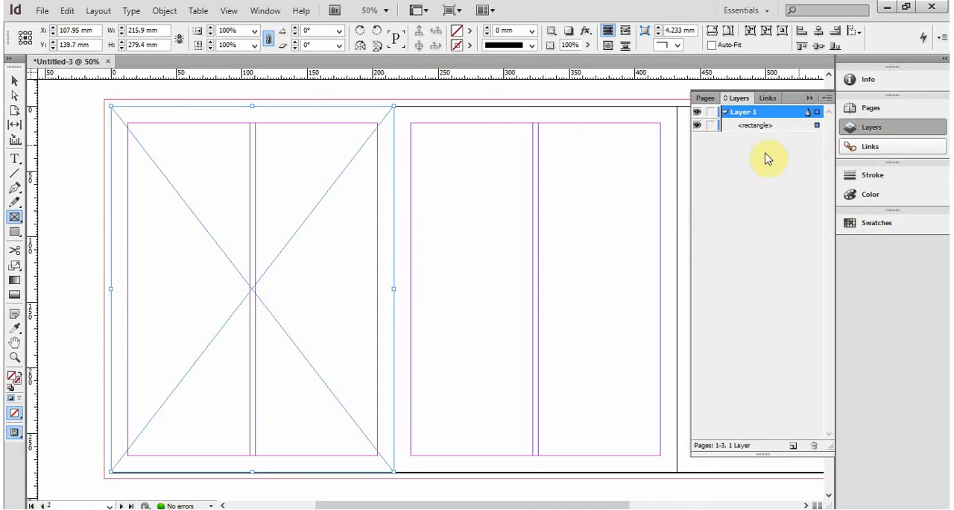
pyautogui.click(726, 112)
pyautogui.click(727, 114)
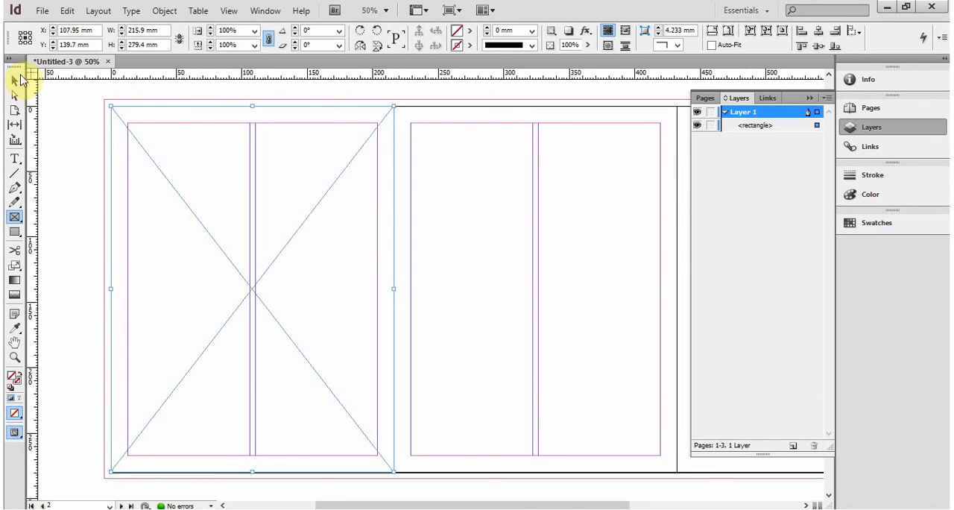
# - Deselect the full-page frame on page 1, show the page thumbnails, and select that frame again
pyautogui.click(12, 82)
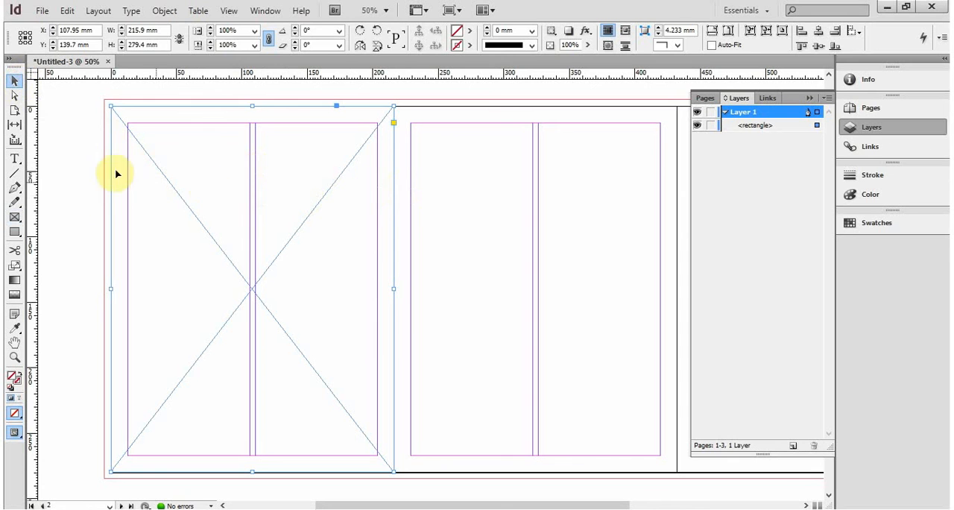
pyautogui.click(87, 181)
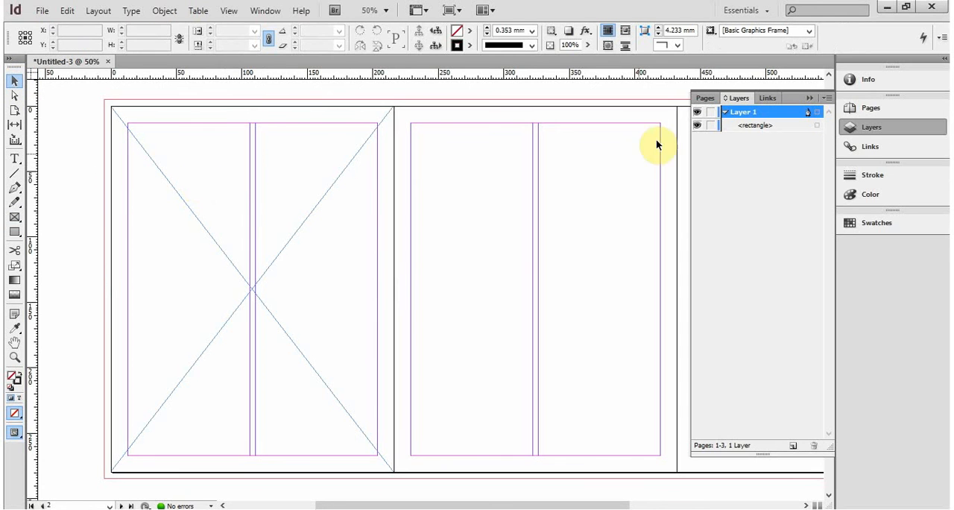
pyautogui.click(705, 99)
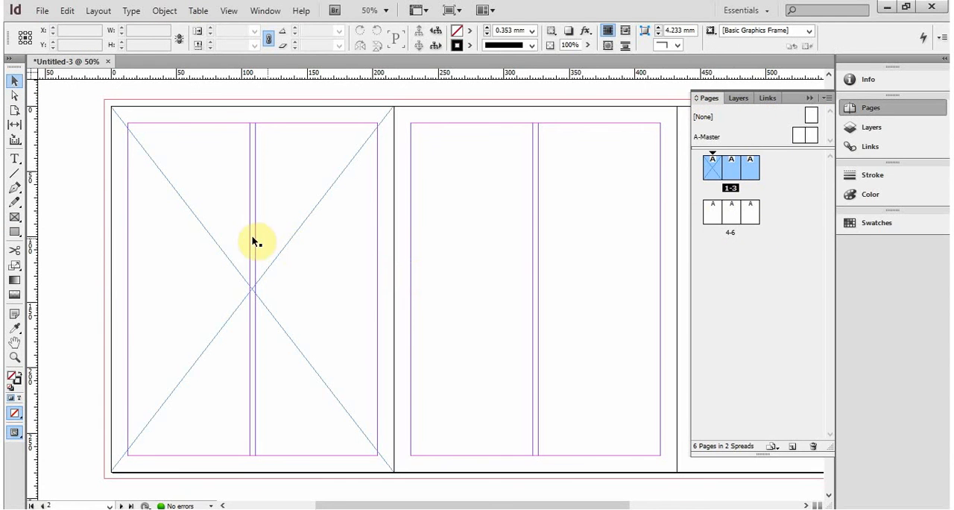
pyautogui.click(221, 266)
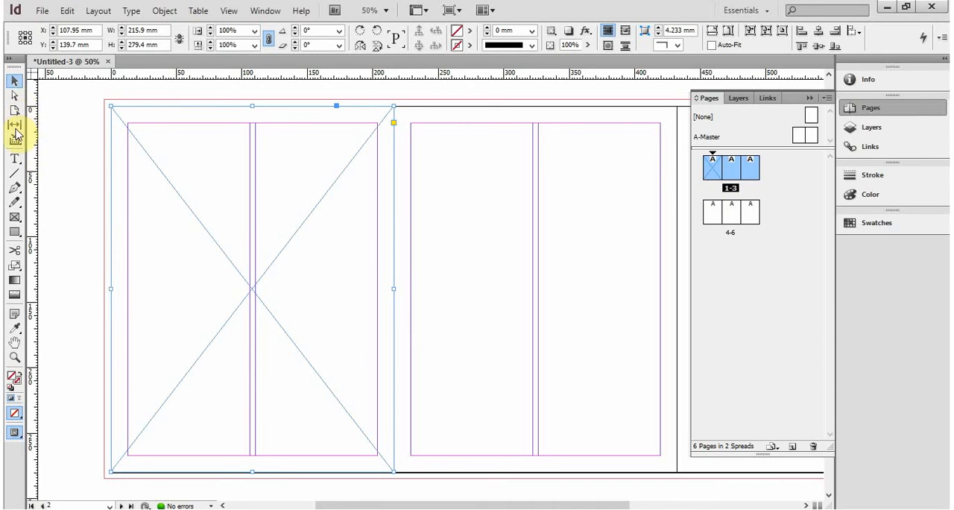
pyautogui.click(14, 217)
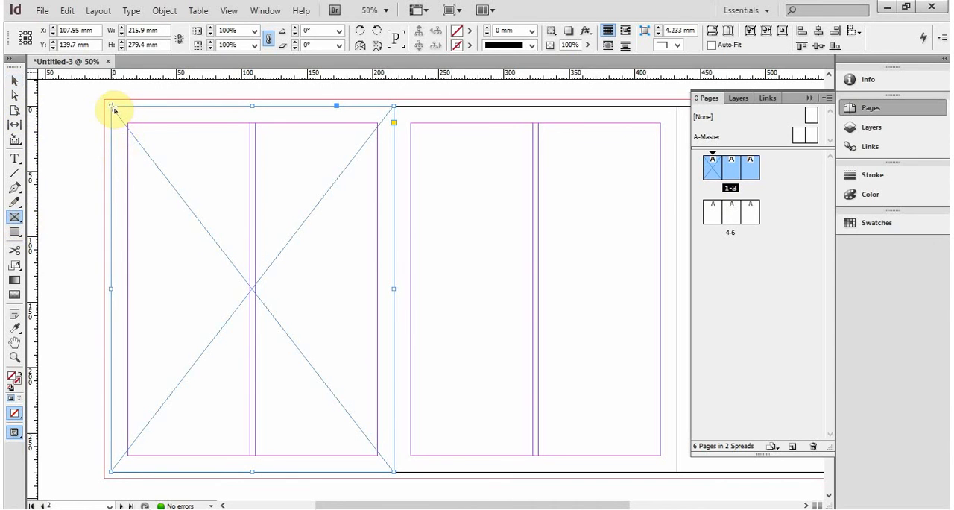
pyautogui.moveTo(111, 106); pyautogui.dragTo(250, 222)
pyautogui.moveTo(249, 292); pyautogui.dragTo(198, 276)
pyautogui.hotkey('ctrl', 'z')
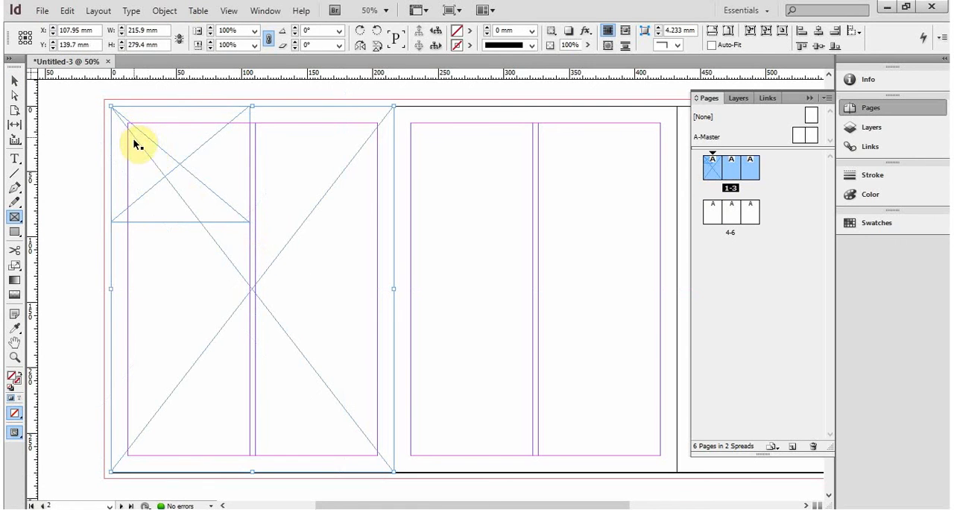
pyautogui.hotkey('ctrl', 'z')
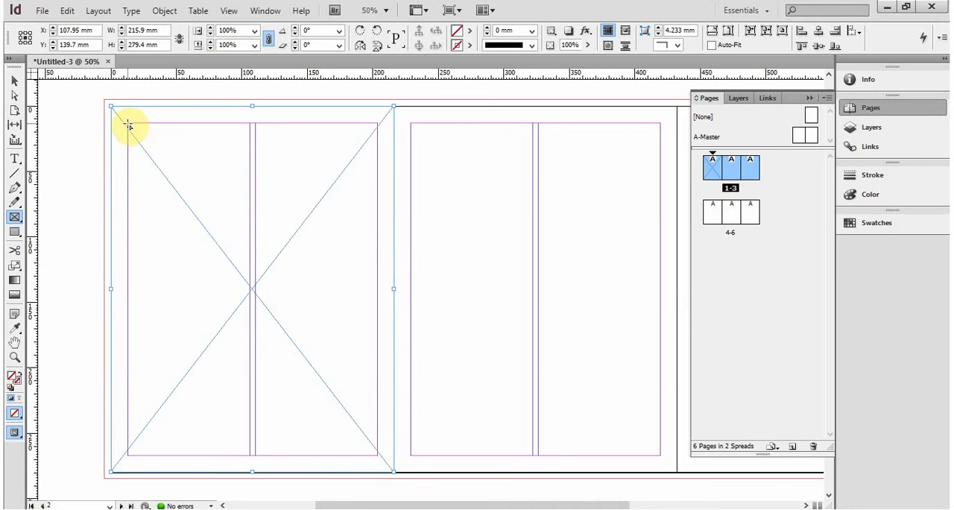
# - Draw two rectangle frames in page 1's first column, about 93 by 65 mm from the top margin and about 93 by 85 mm below it
pyautogui.moveTo(128, 123); pyautogui.dragTo(250, 207)
pyautogui.moveTo(127, 233); pyautogui.dragTo(249, 344)
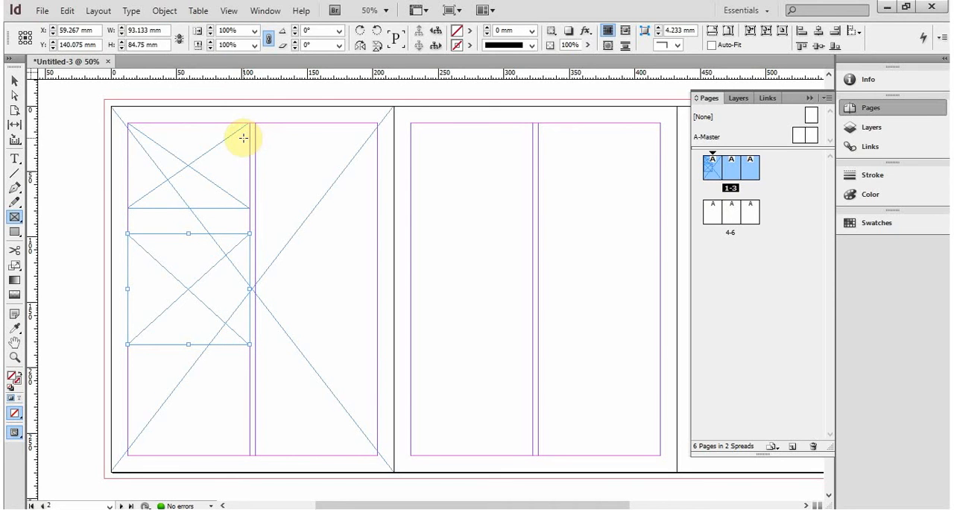
pyautogui.click(241, 147)
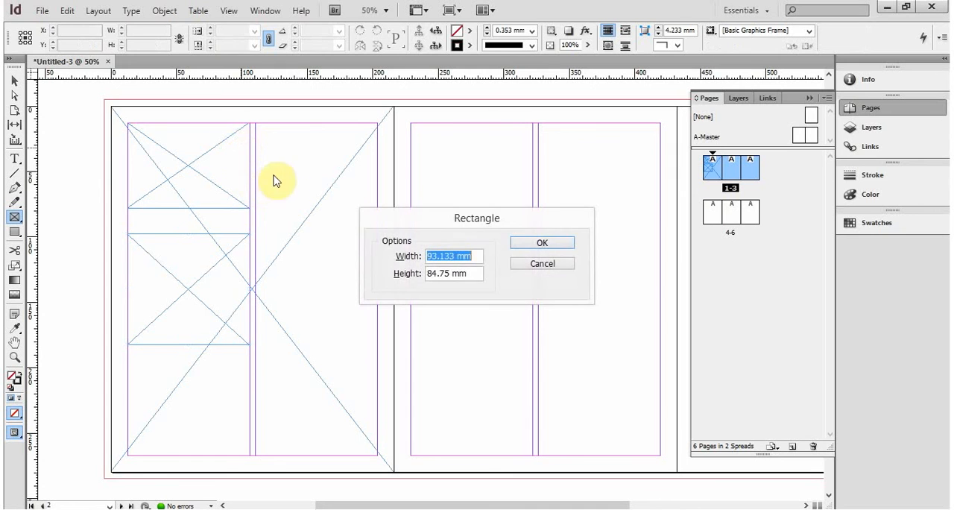
pyautogui.click(562, 261)
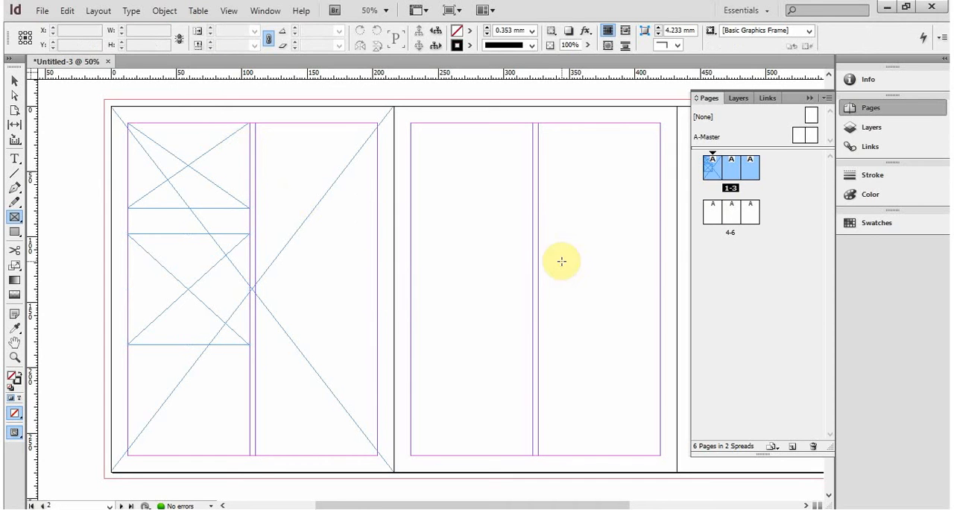
# - Set the projection to the connected screen to Extend
pyautogui.press('super+p')
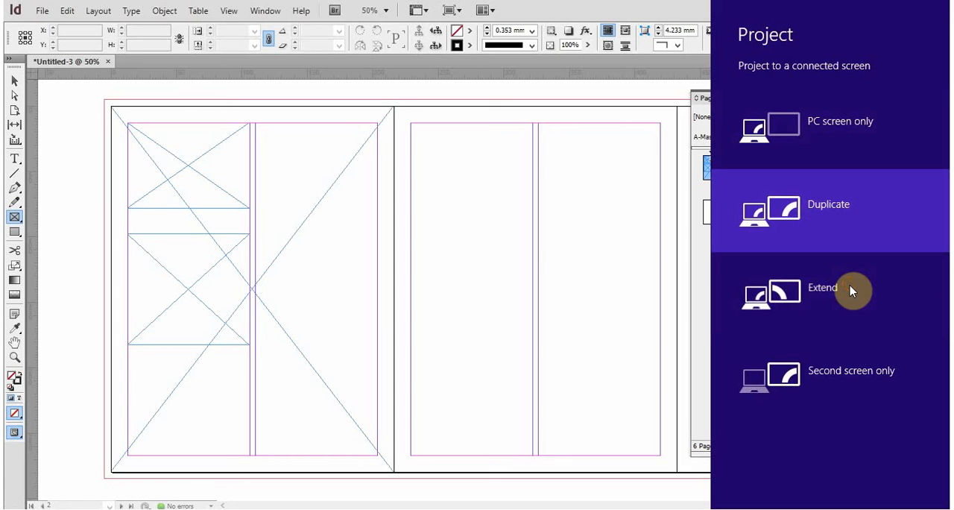
pyautogui.click(827, 273)
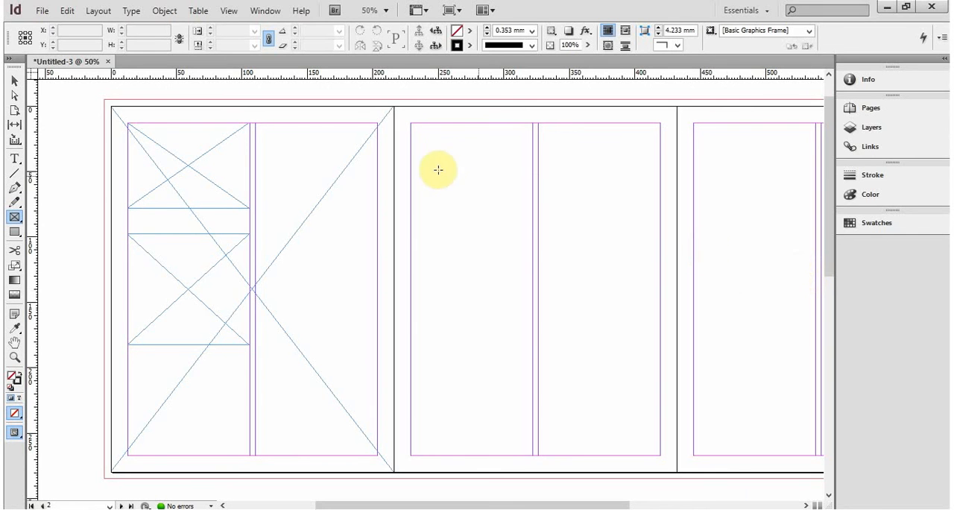
# - Delete the two first-column frames and the full-page frame from page 1
pyautogui.press('v')
pyautogui.click(211, 155)
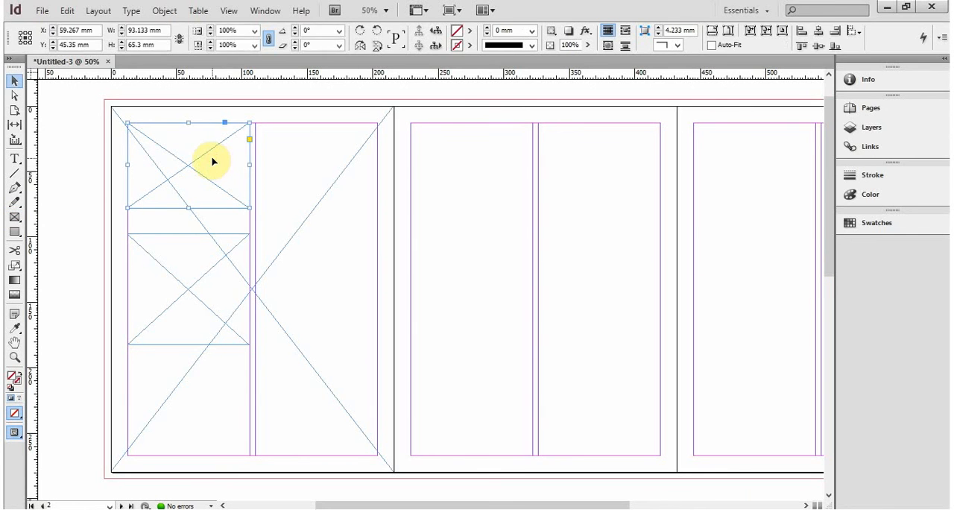
pyautogui.press('Delete')
pyautogui.click(189, 262)
pyautogui.press('Delete')
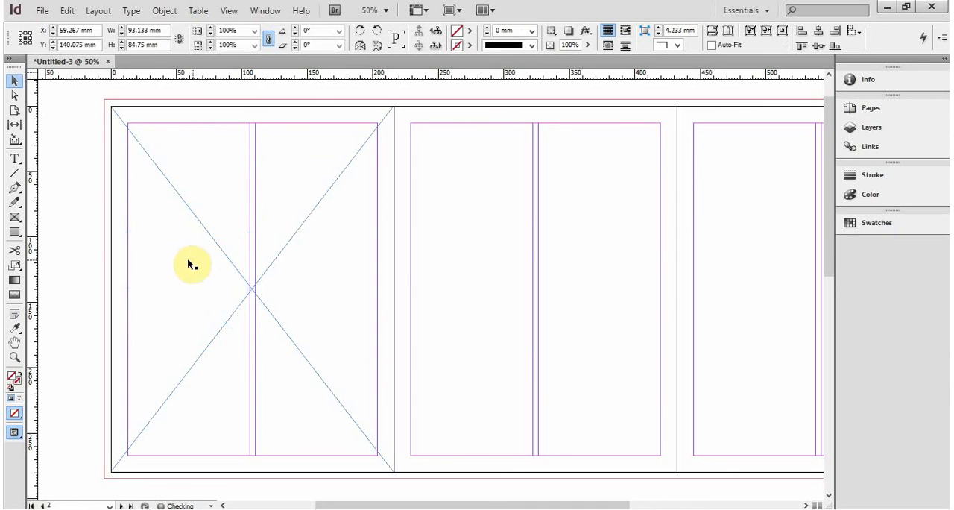
pyautogui.click(136, 255)
pyautogui.press('Delete')
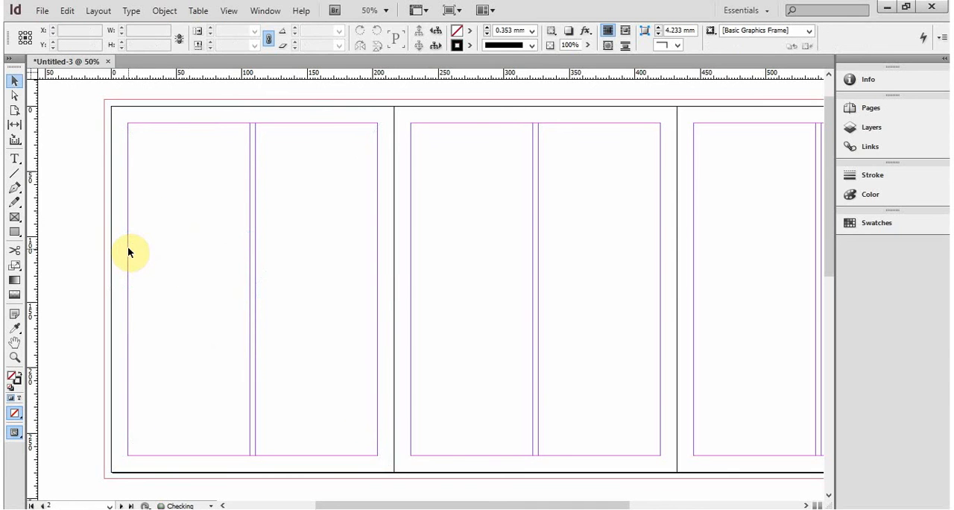